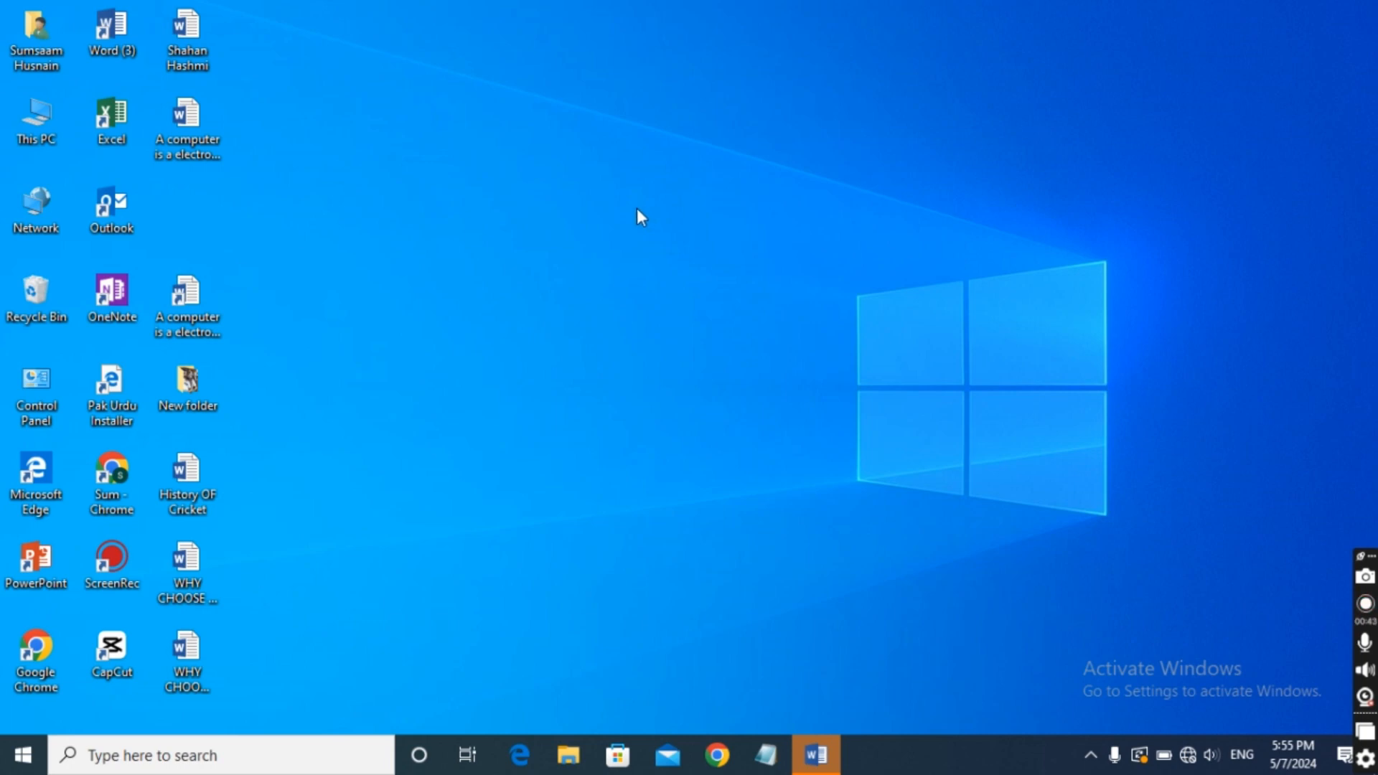
right_click(621, 122)
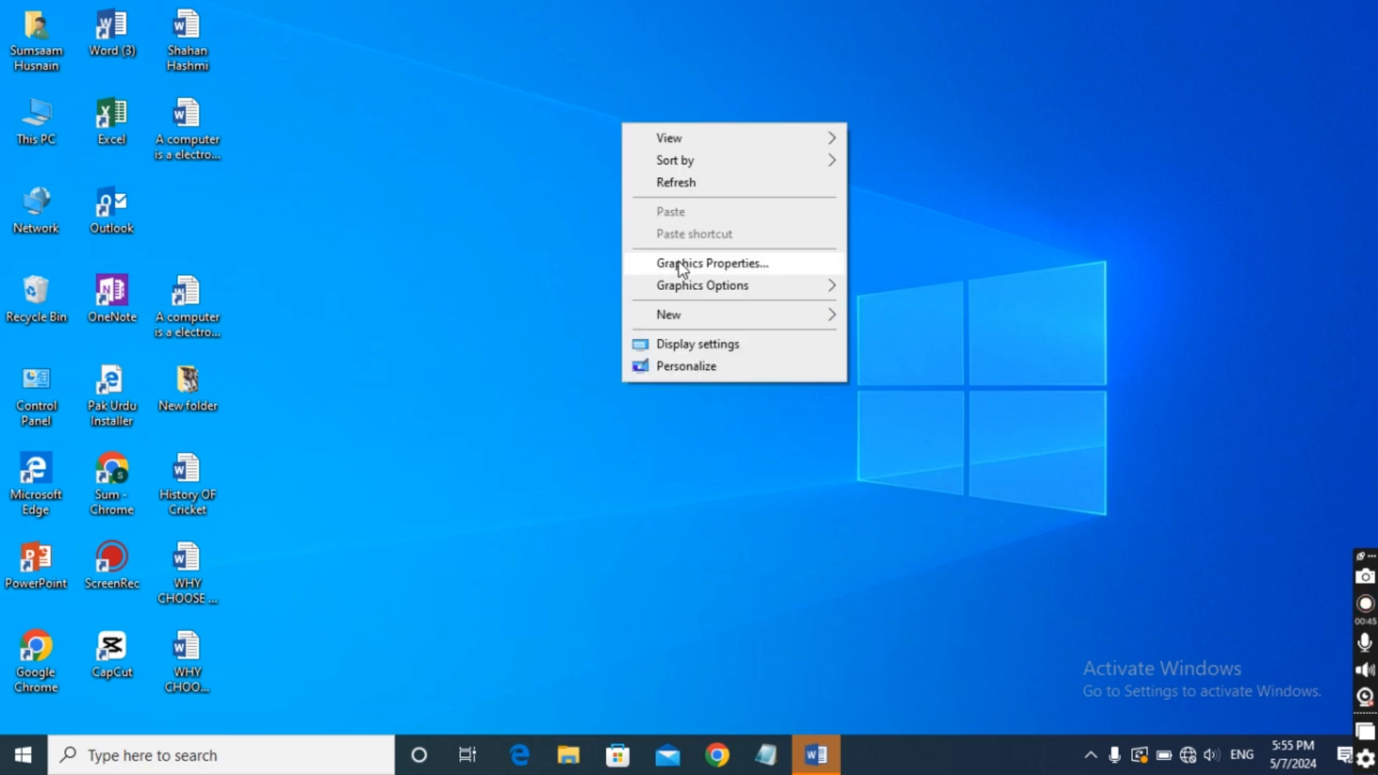
left_click(683, 185)
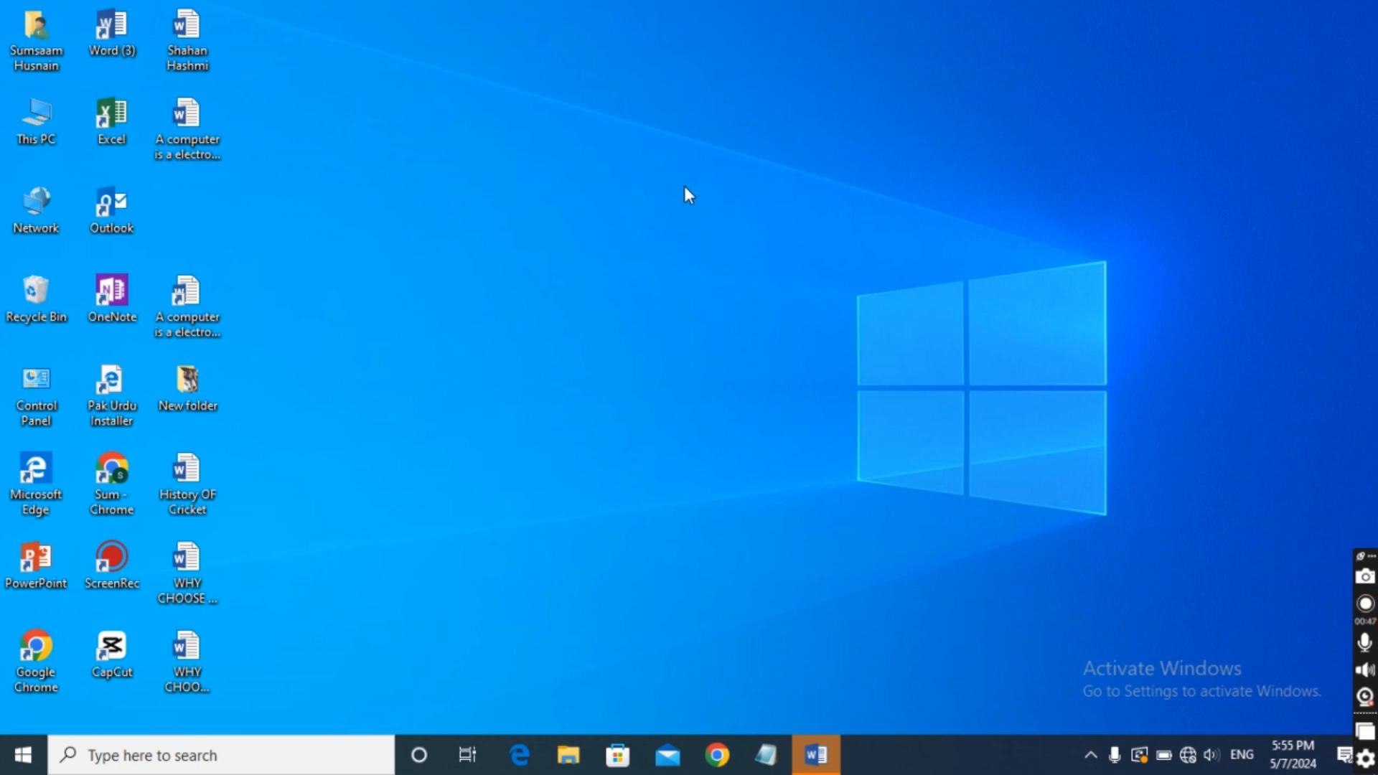
right_click(683, 187)
left_click(729, 252)
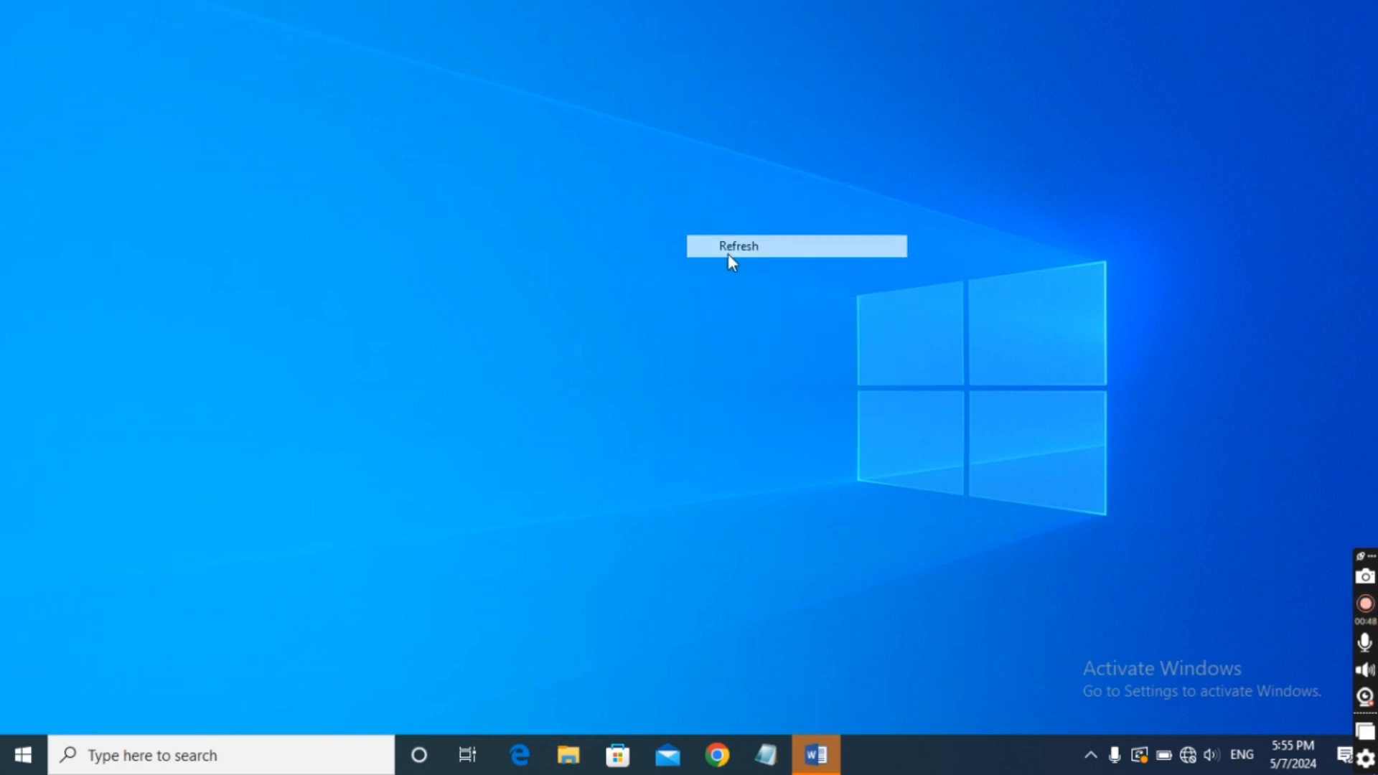
right_click(463, 8)
left_click(574, 66)
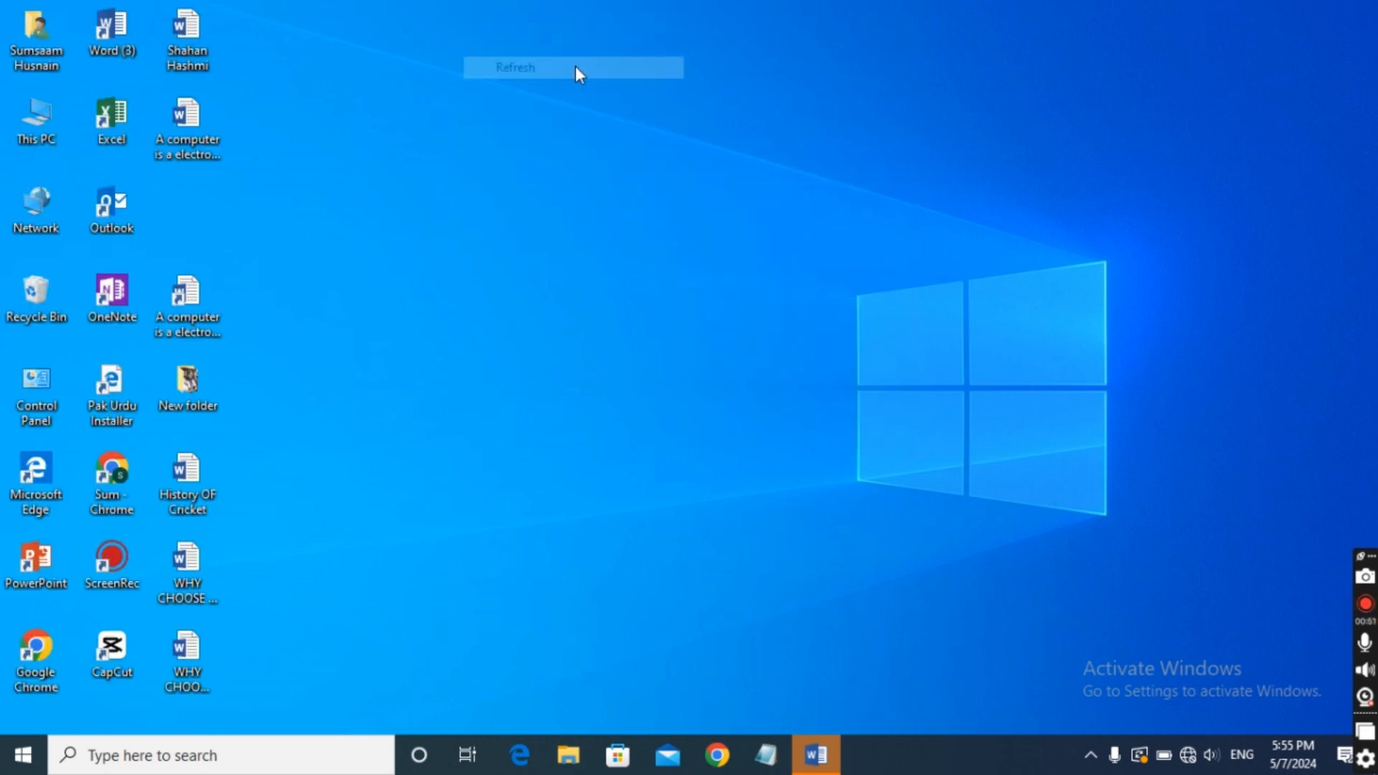
right_click(786, 37)
left_click(837, 95)
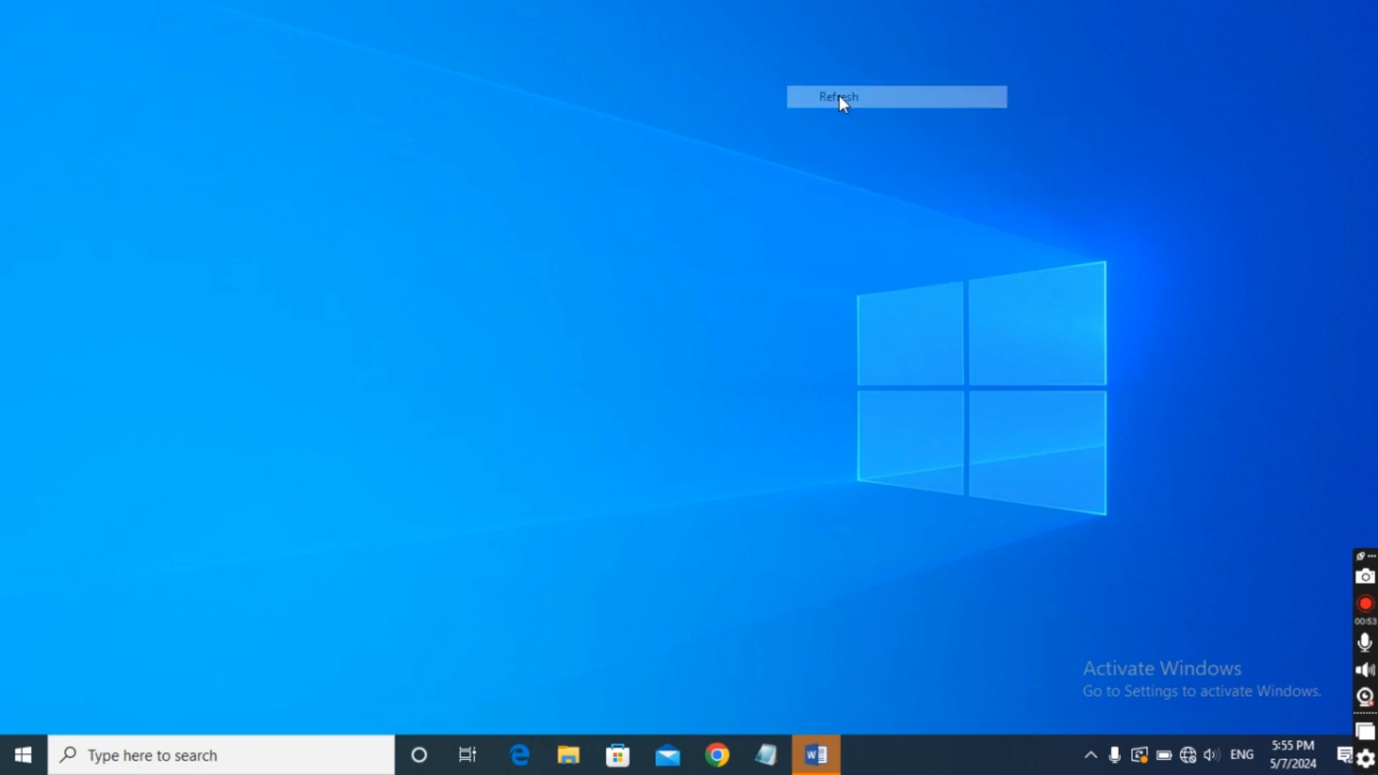
right_click(839, 94)
left_click(901, 157)
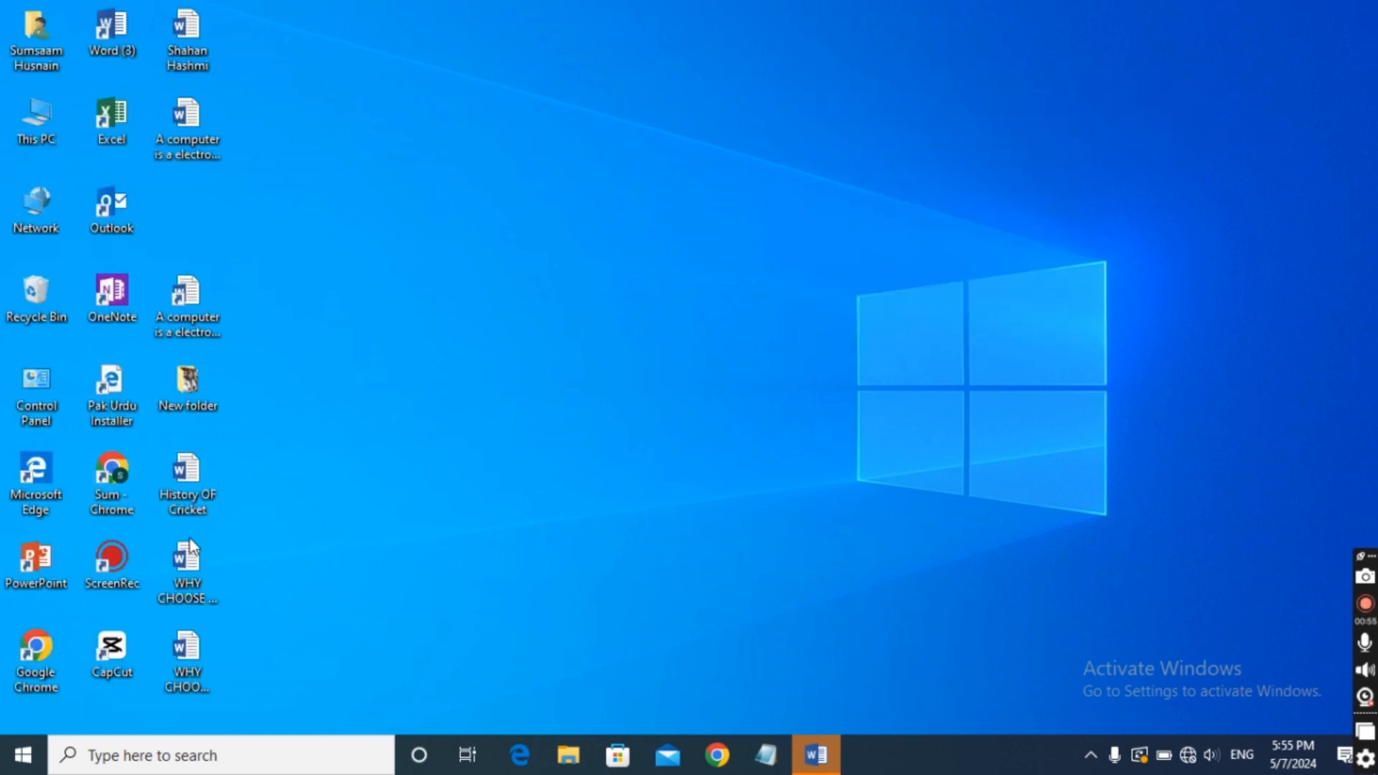
Open the History OF Cricket document from the desktop, maximize its window and dismiss the resume-reading notice.
double_click(206, 476)
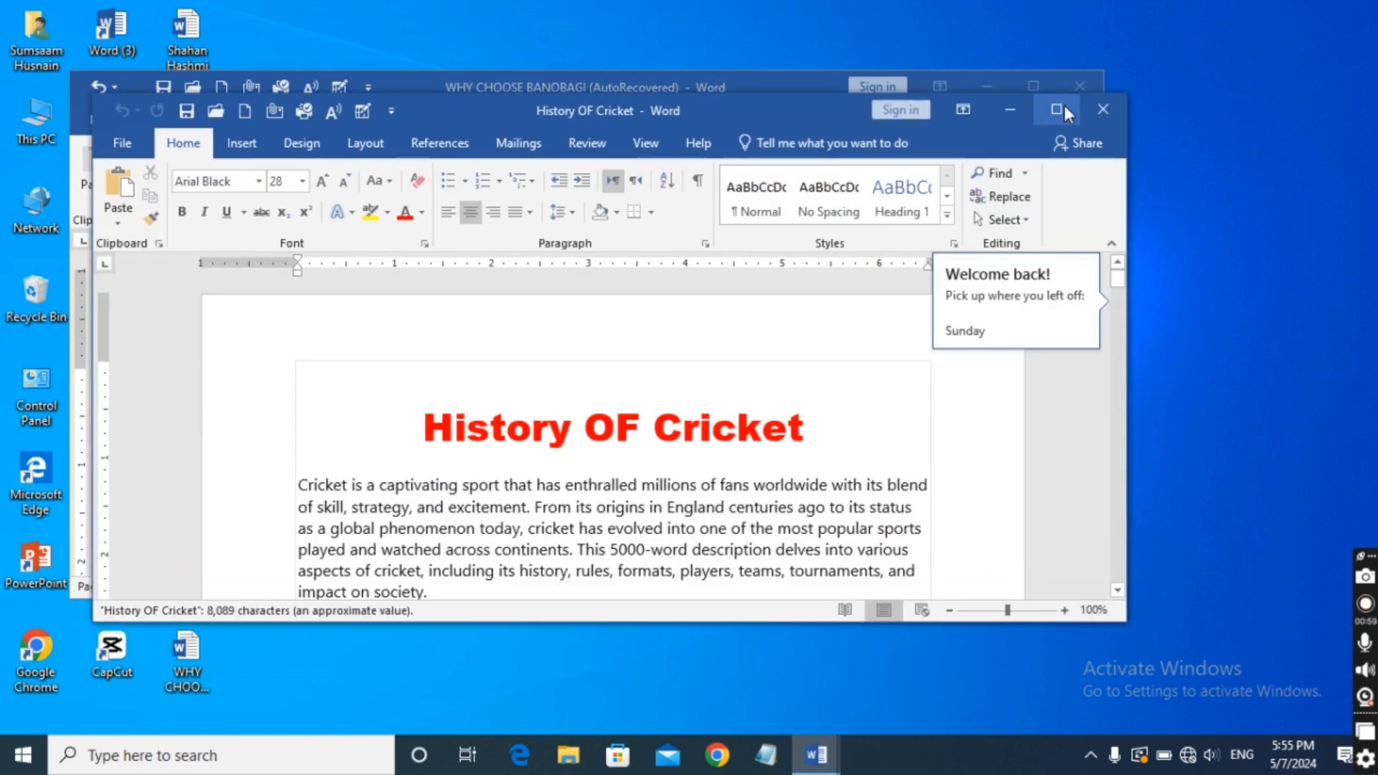
left_click(1061, 106)
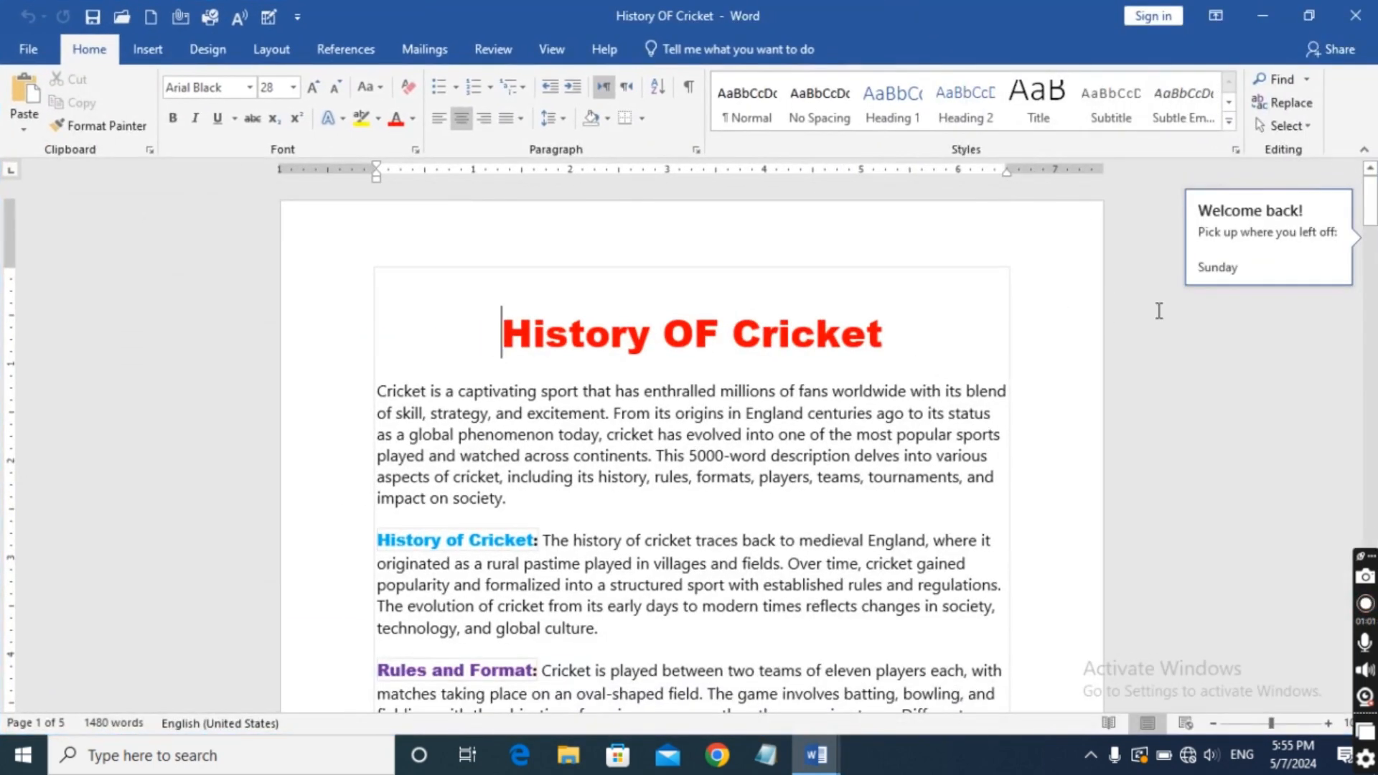
left_click(1060, 294)
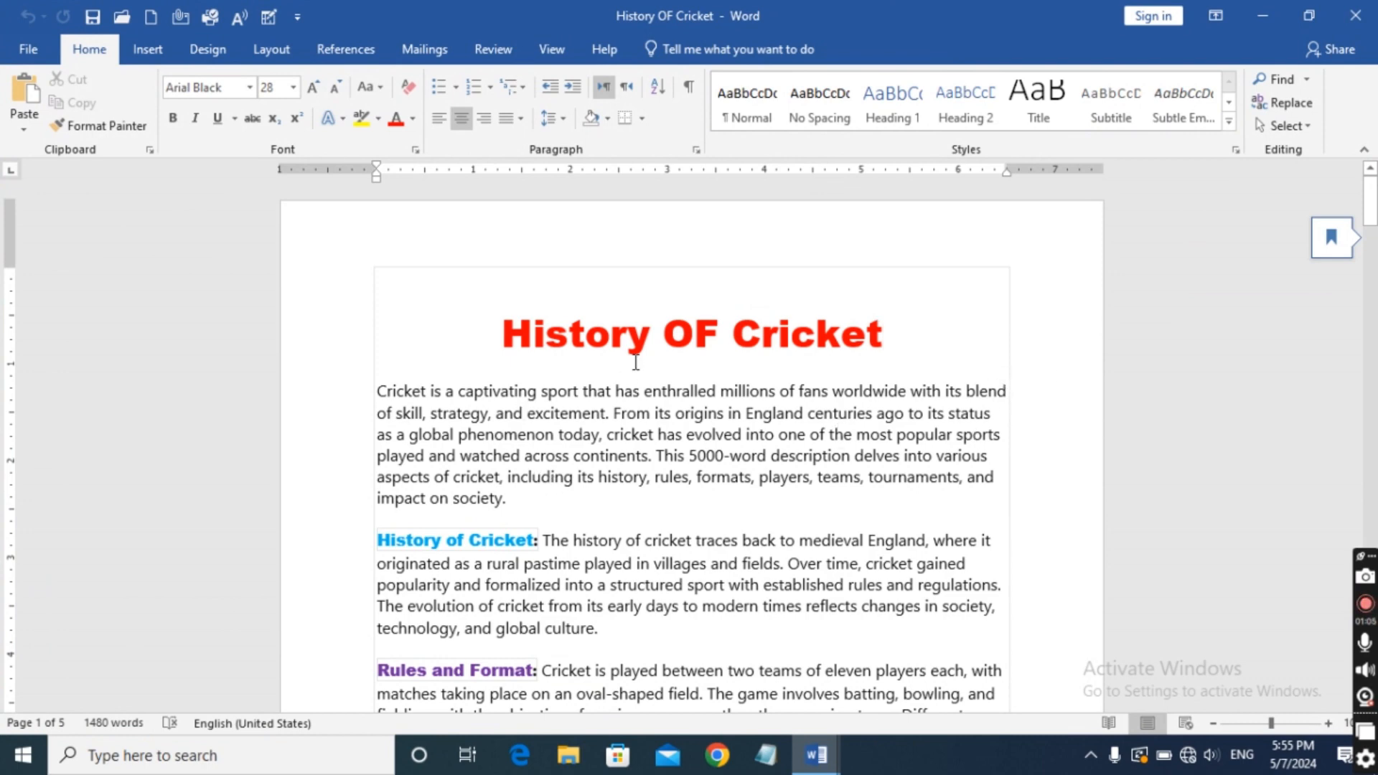
Look through the cricket document's sections and numbered history lists, and return to the title.
scroll(634, 361, "down", 5)
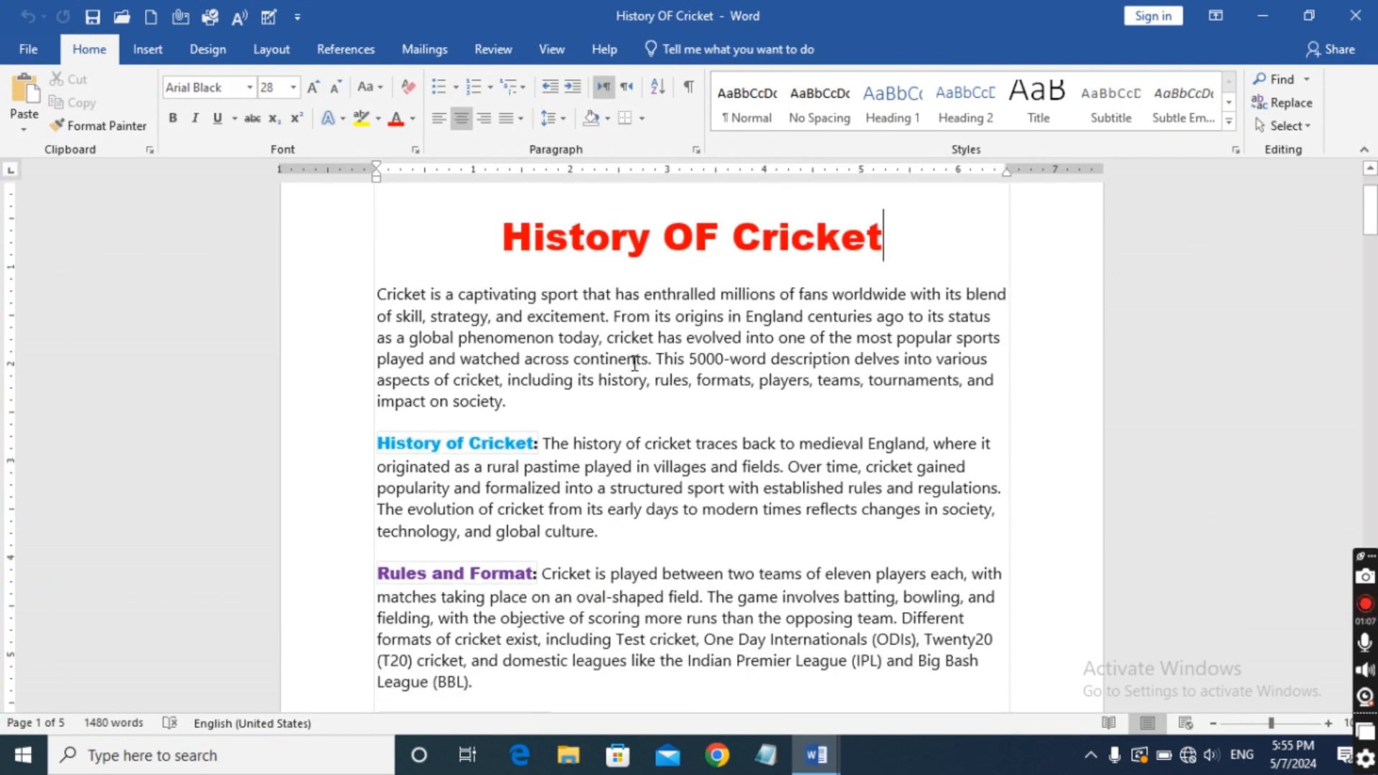
scroll(634, 371, "down", 5)
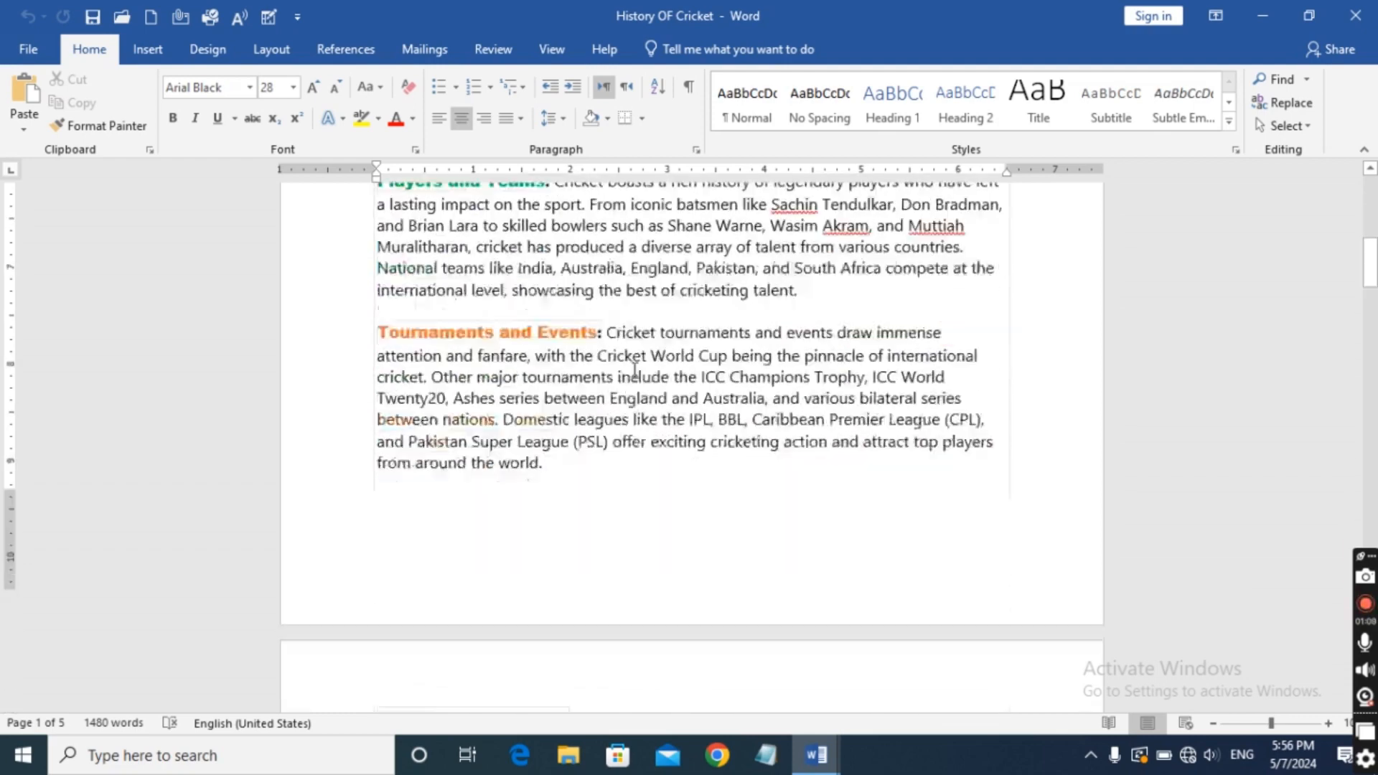
scroll(638, 372, "up", 3)
scroll(638, 373, "up", 8)
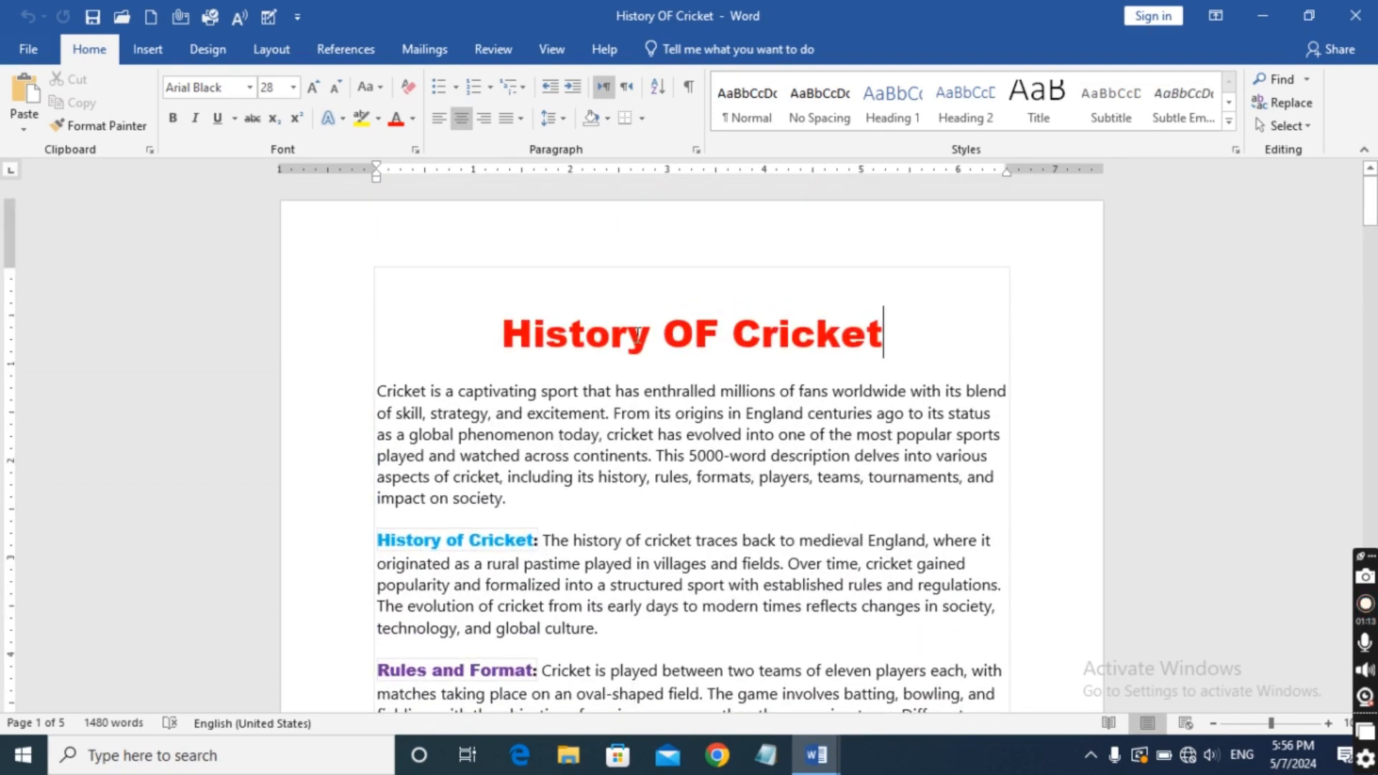
scroll(637, 314, "down", 12)
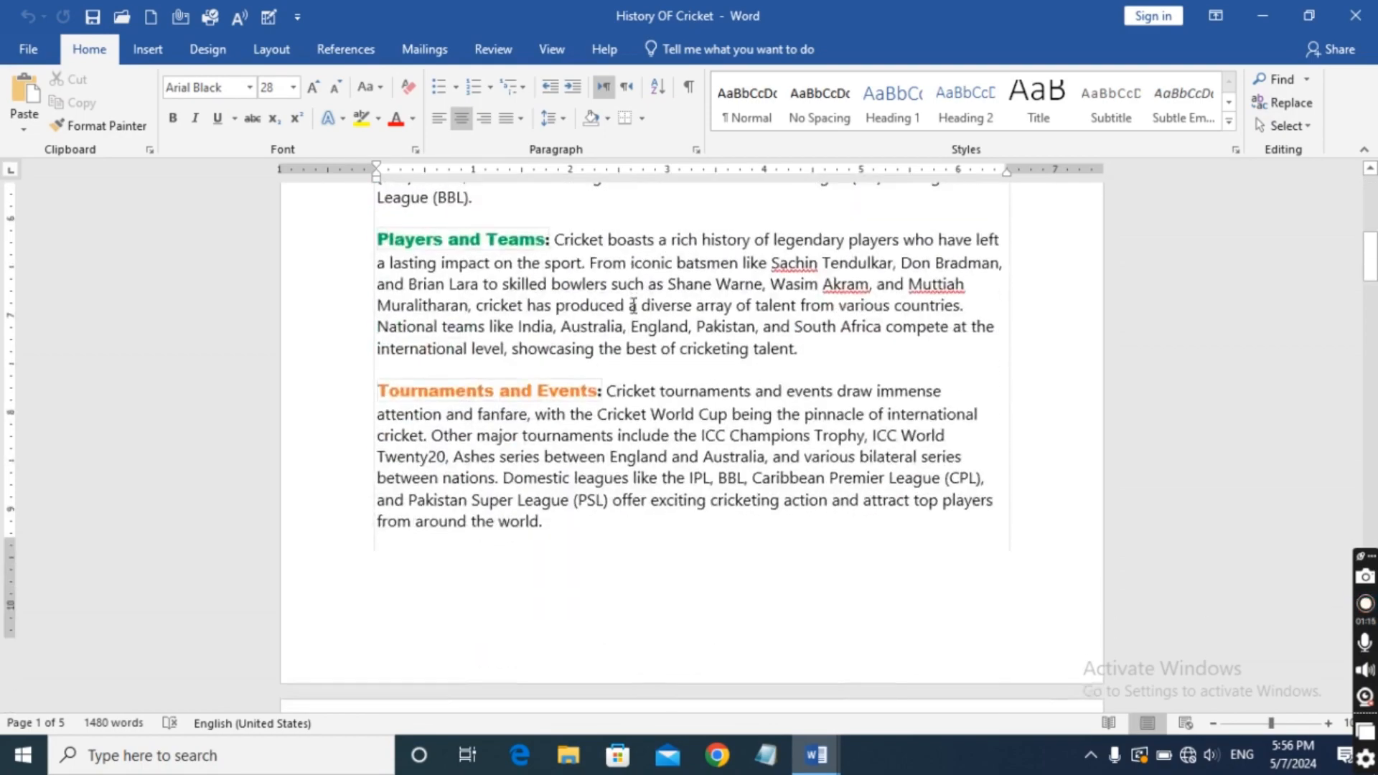
scroll(629, 295, "down", 15)
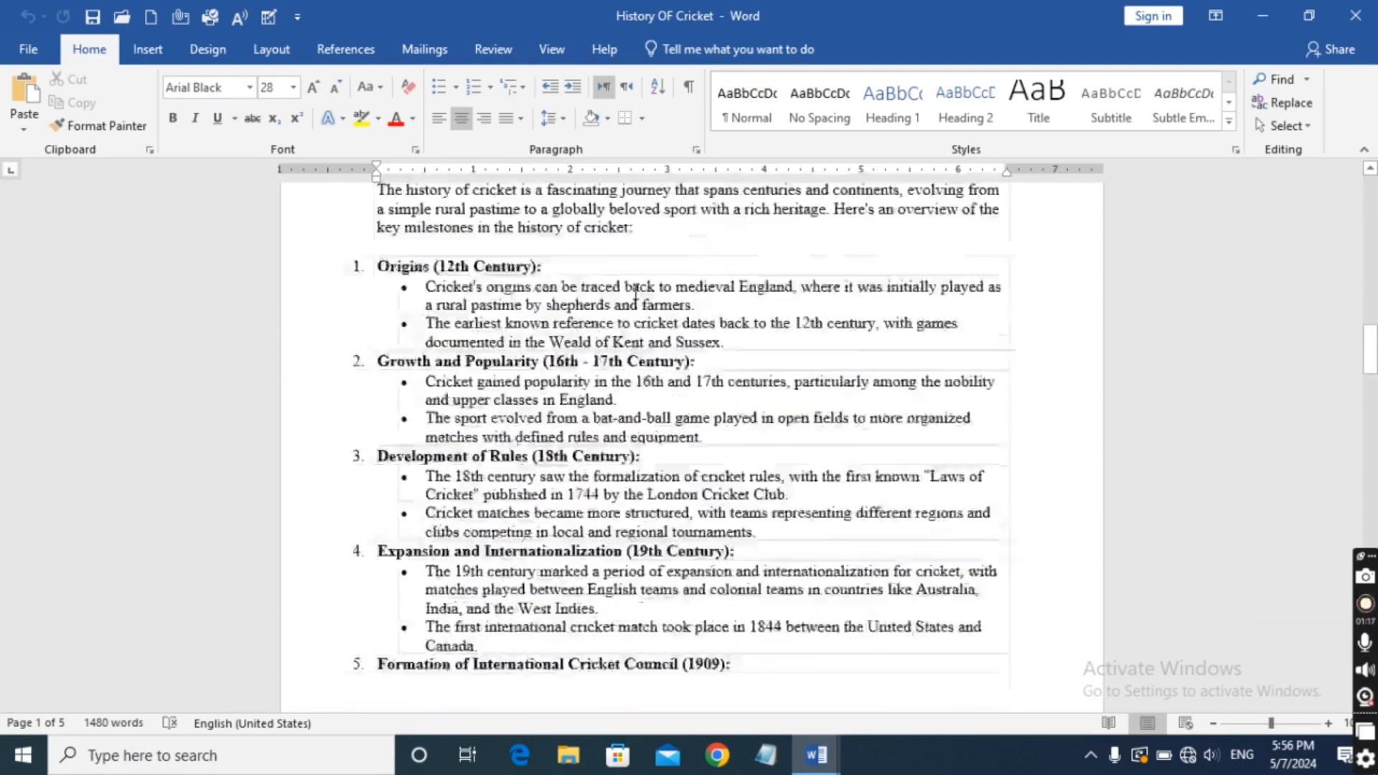
scroll(637, 285, "down", 12)
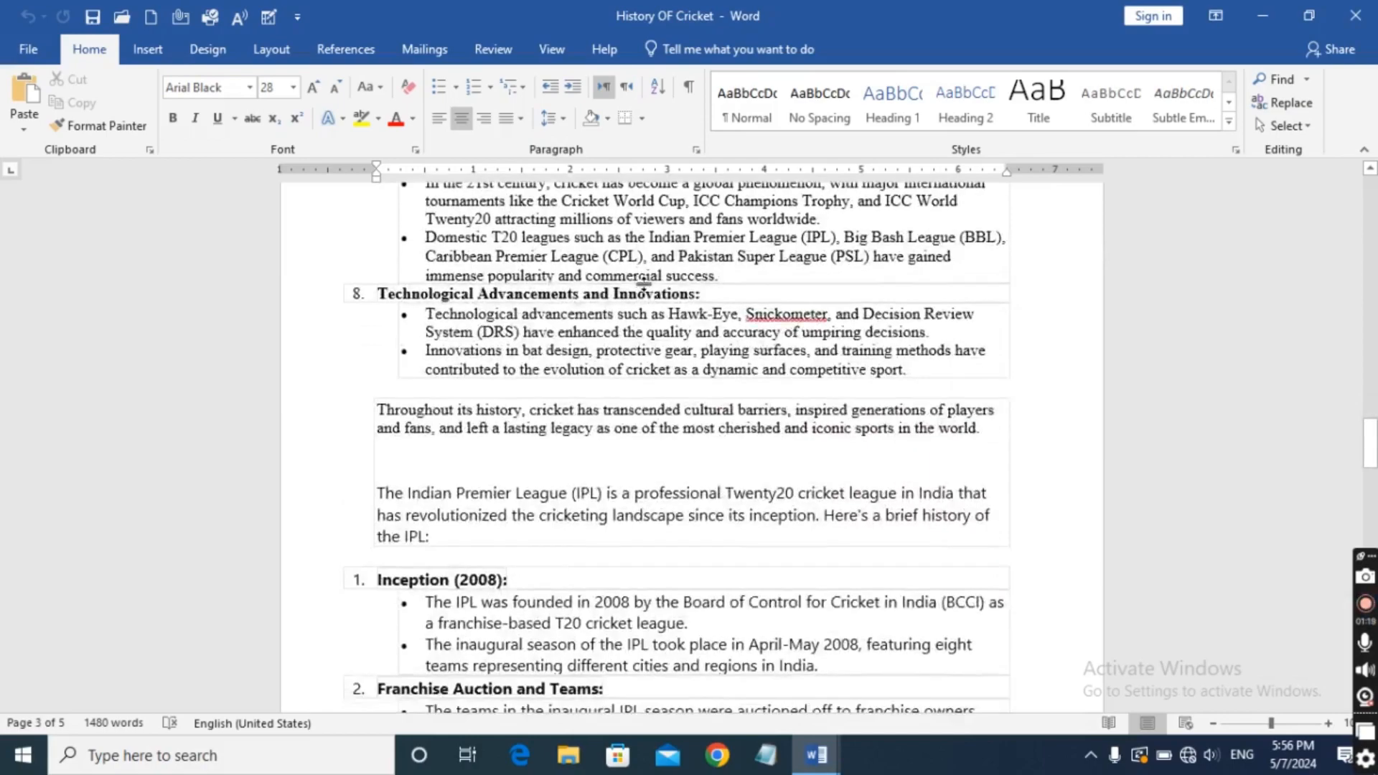
scroll(650, 283, "up", 11)
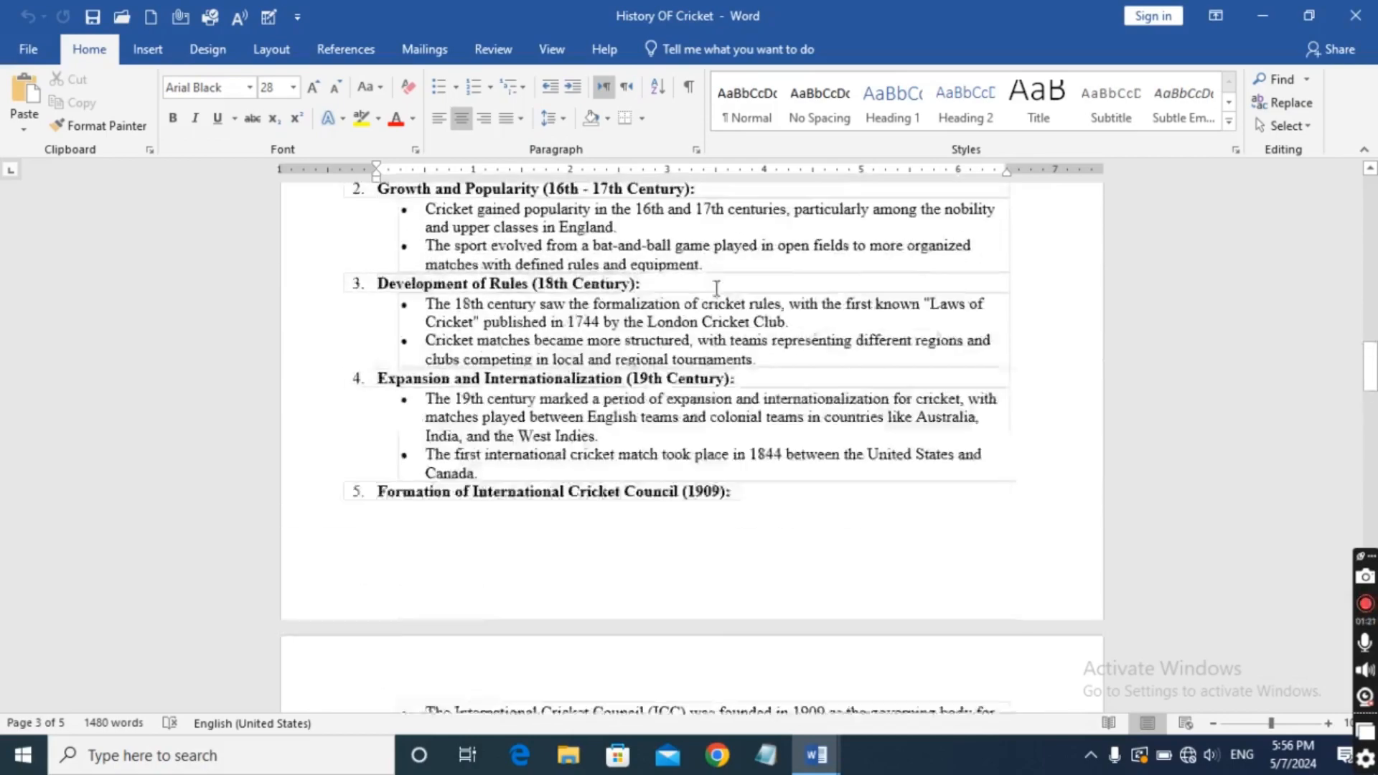
scroll(729, 296, "up", 12)
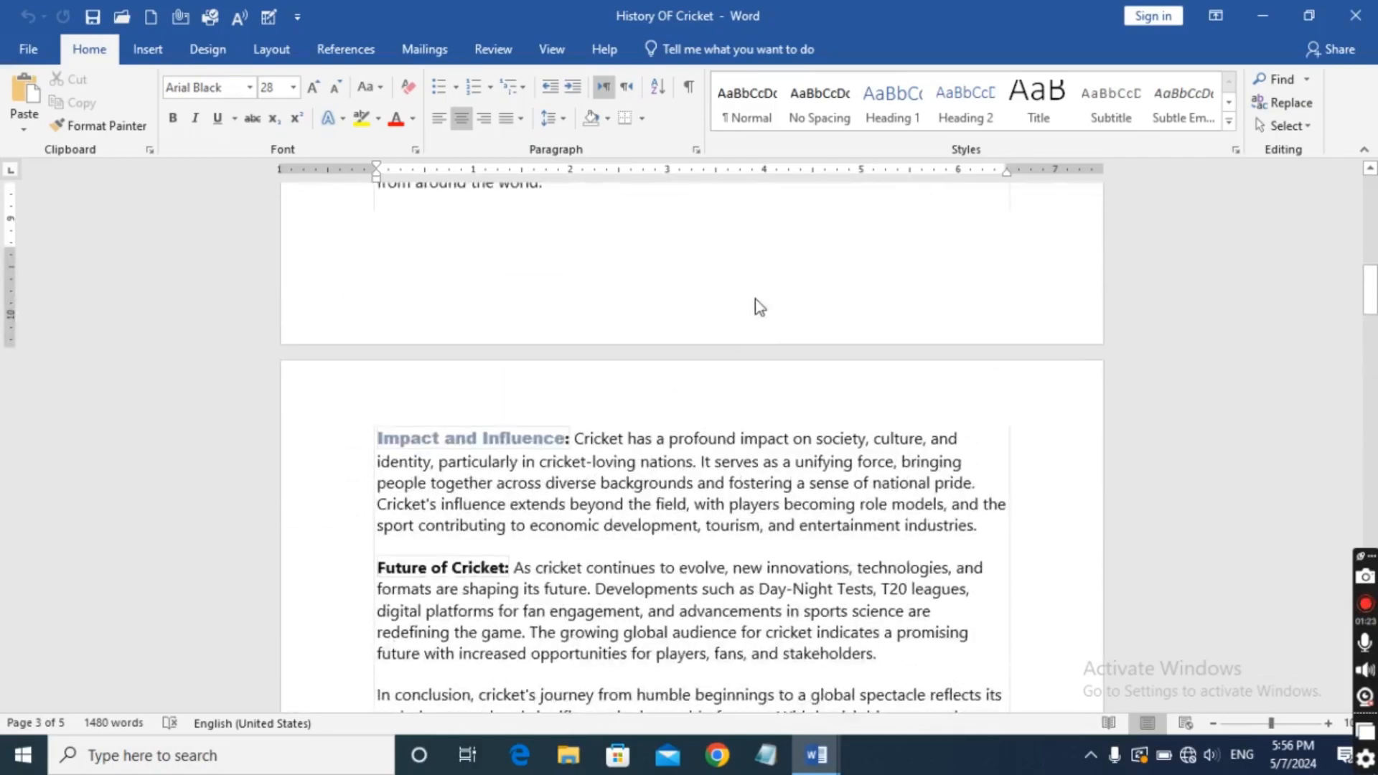
scroll(772, 303, "up", 10)
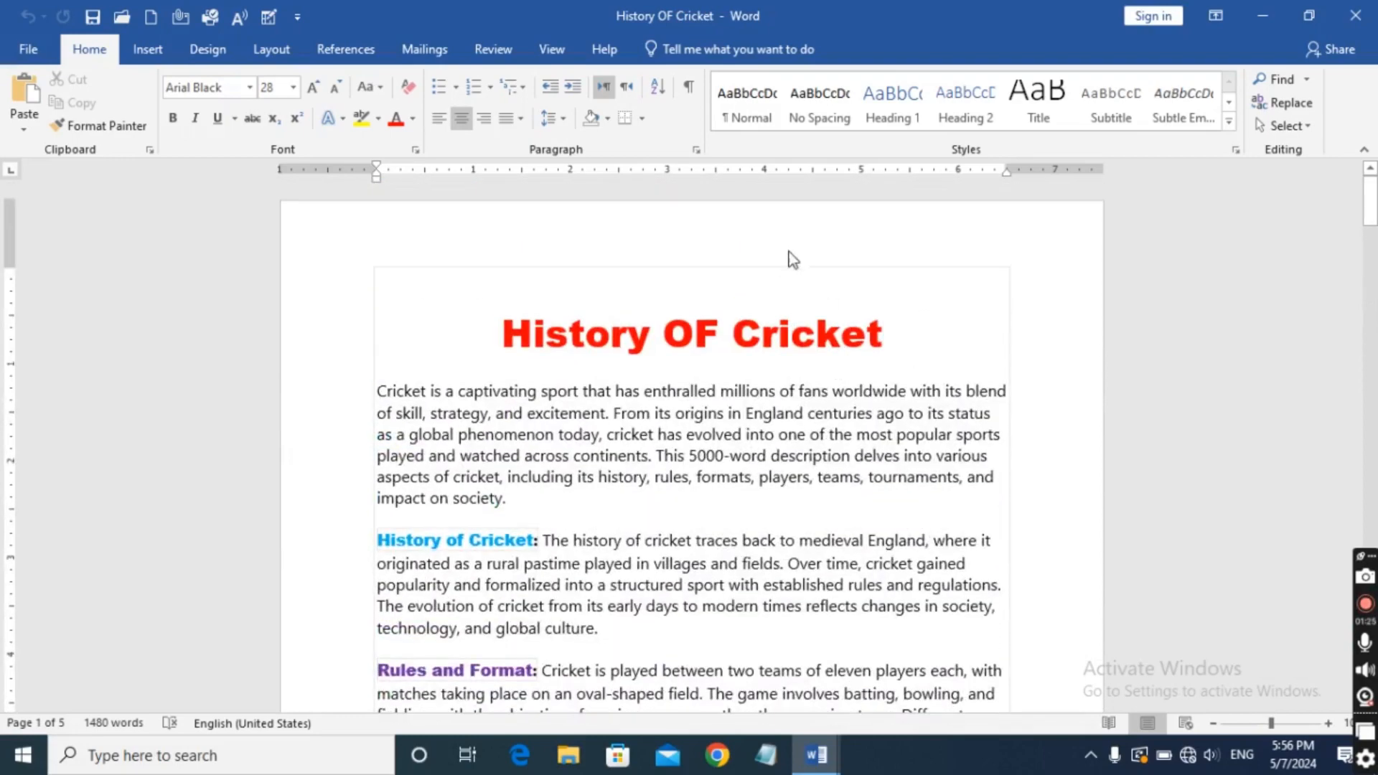
Left-align the red "History OF Cricket" title at the start of the document.
left_click_drag(491, 337, 850, 366)
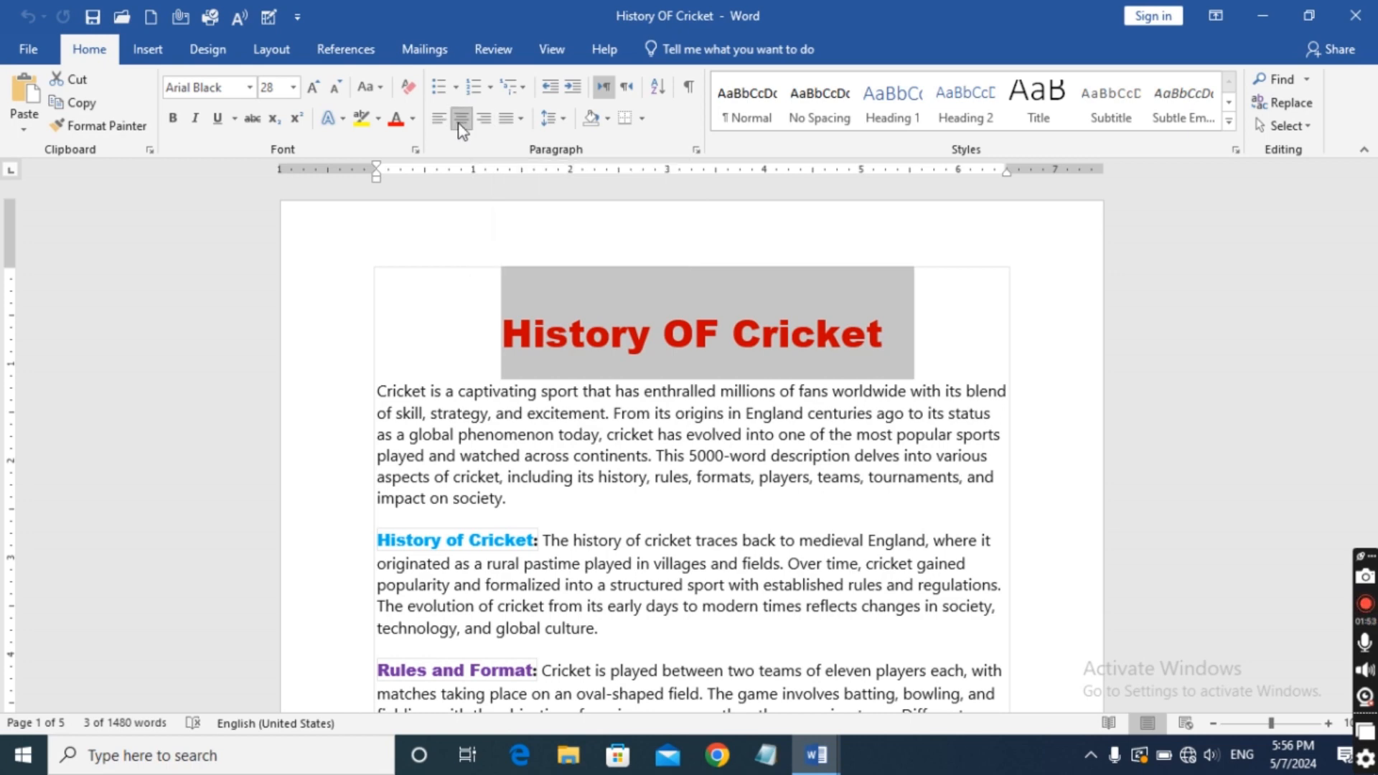
left_click(439, 119)
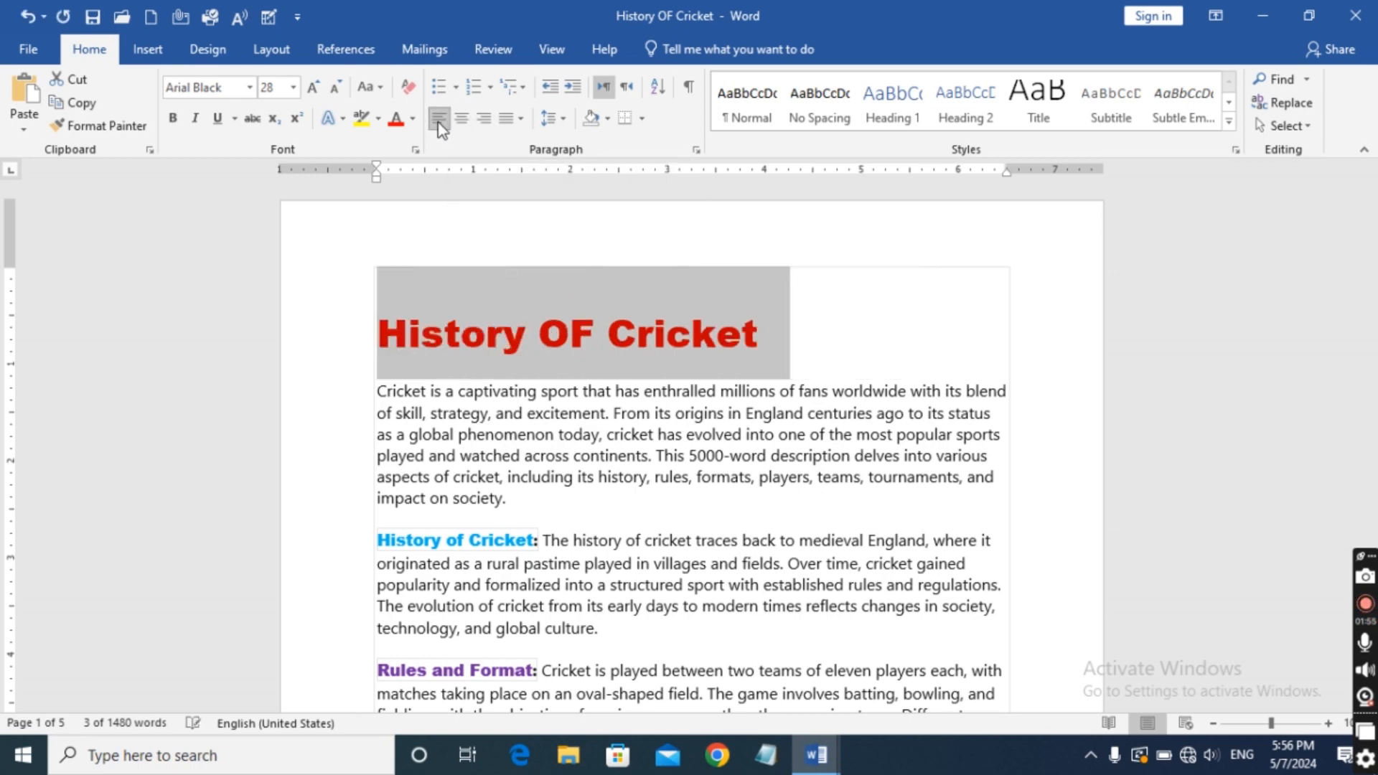
left_click(323, 291)
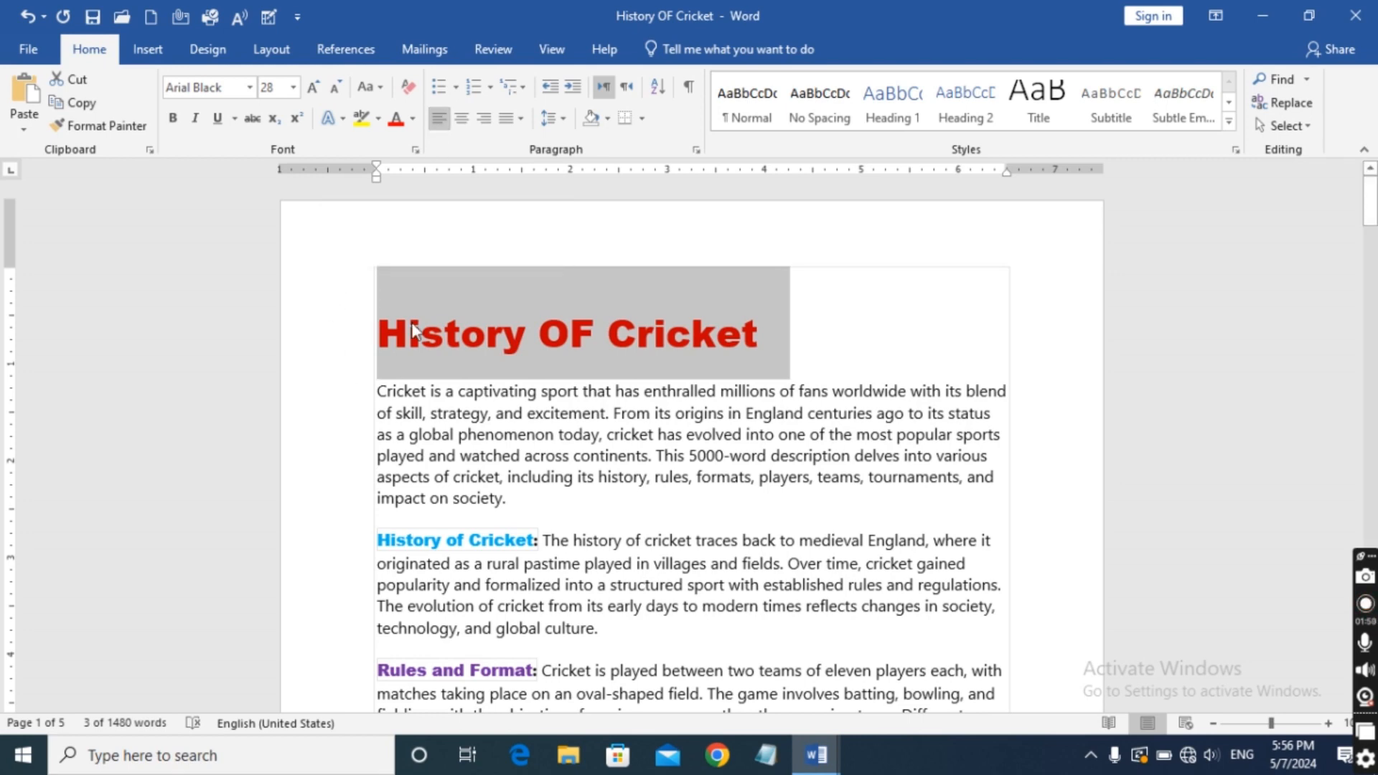
left_click(716, 322)
left_click(782, 319)
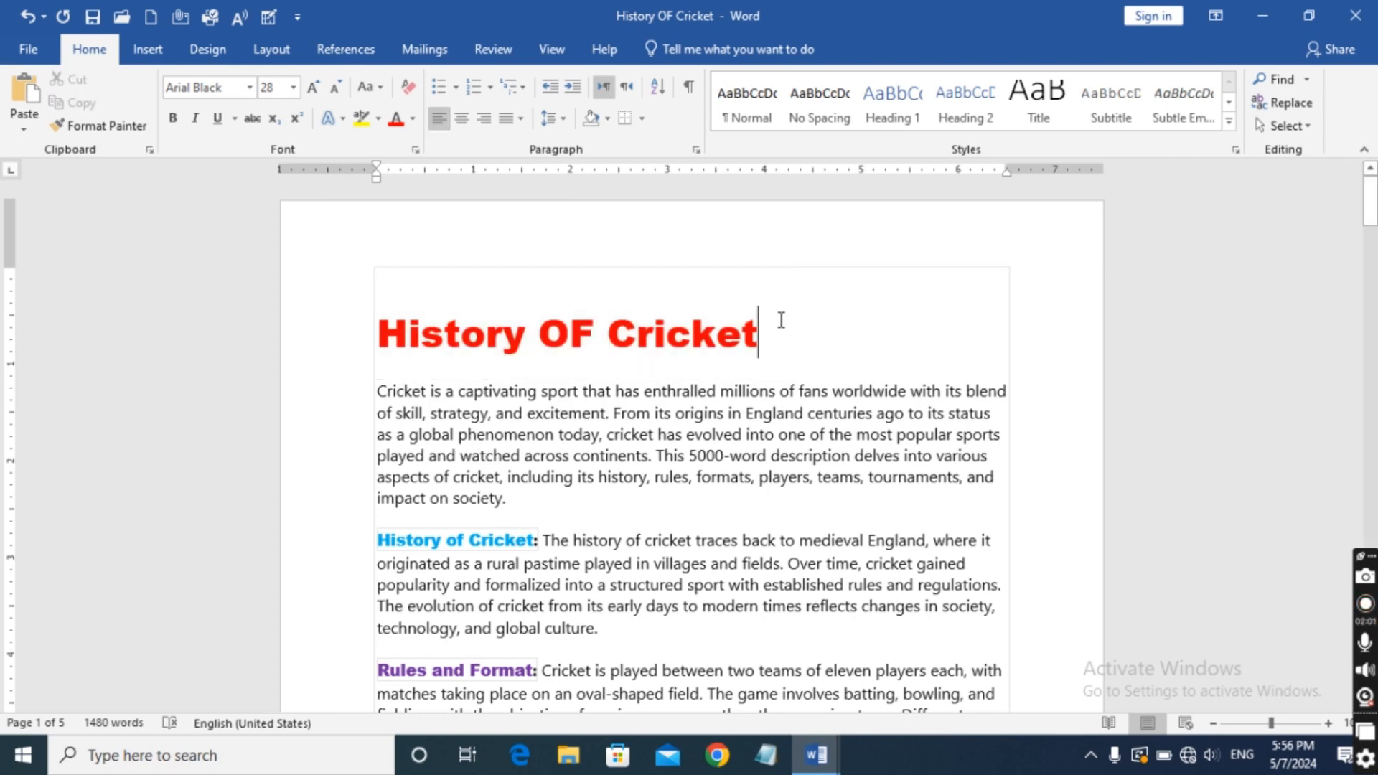
Select the whole "History OF Cricket" title line and right-align it.
left_click_drag(770, 332, 867, 359)
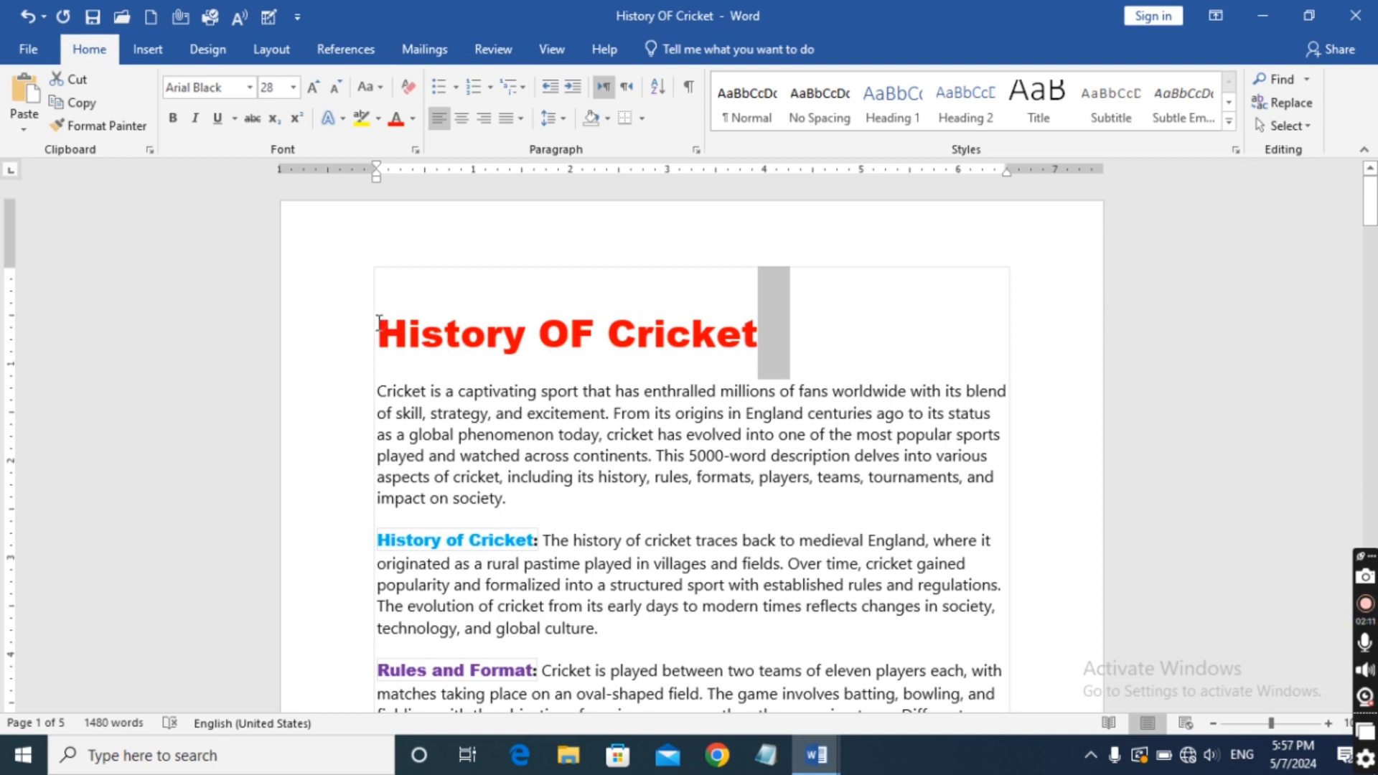
left_click_drag(378, 332, 682, 355)
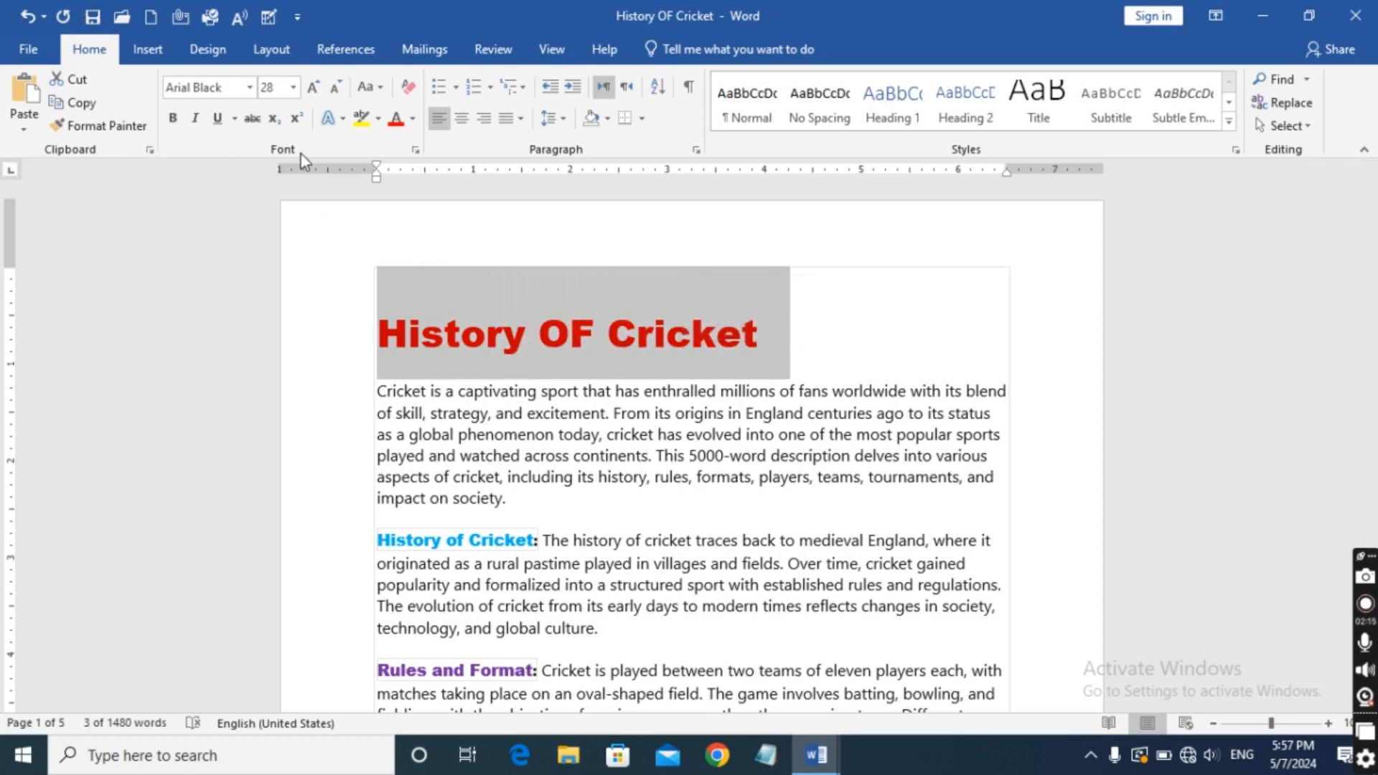
left_click(485, 123)
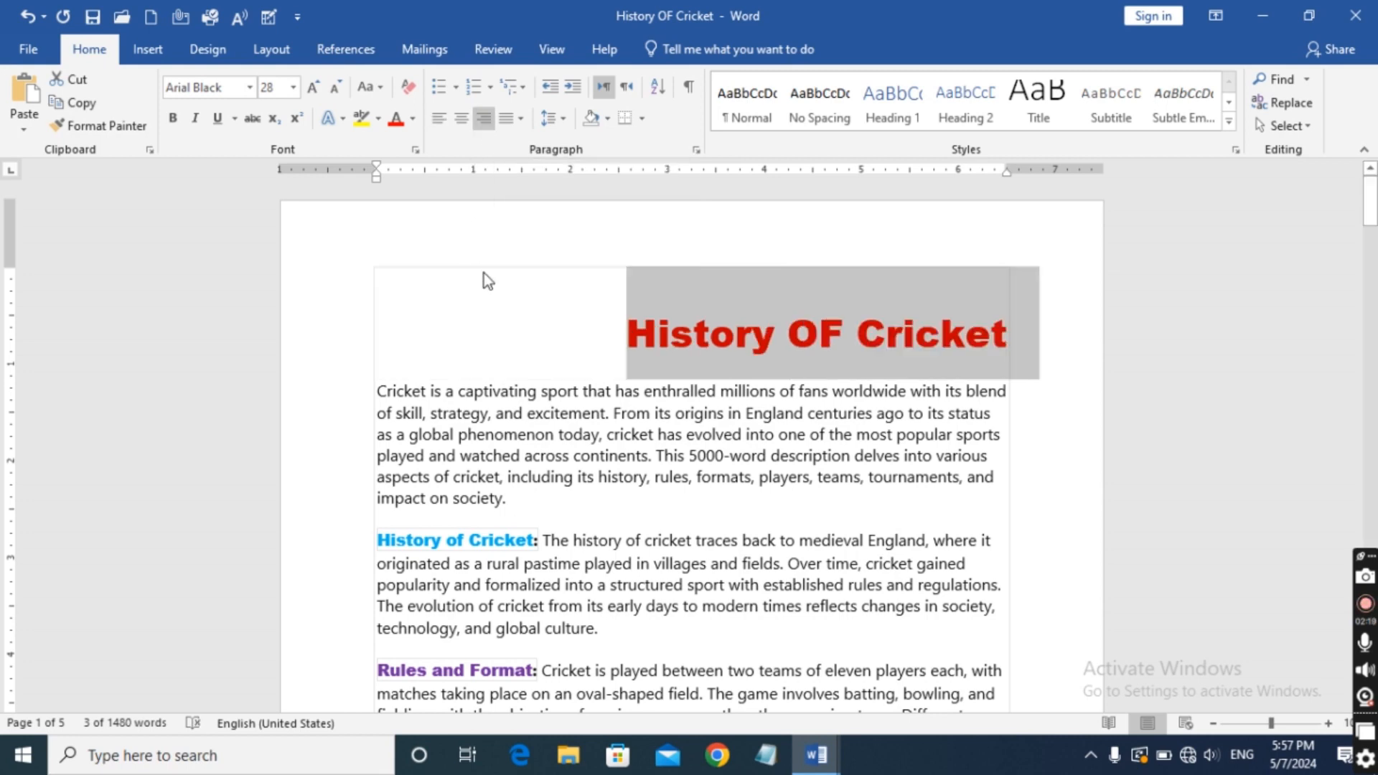
left_click(610, 327)
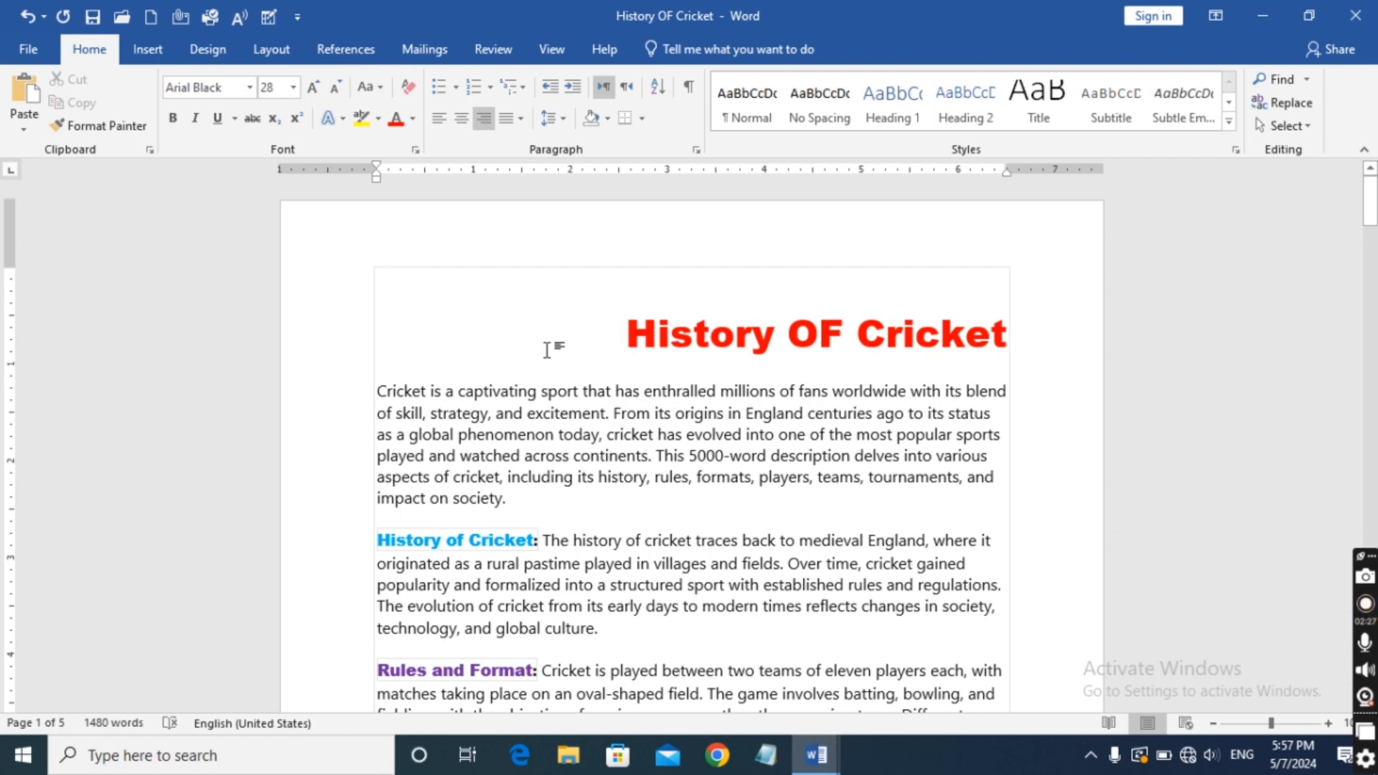
Reselect the "History OF Cricket" title and cycle it through left, centre and right alignment, finishing with it centred.
left_click_drag(650, 356, 1037, 345)
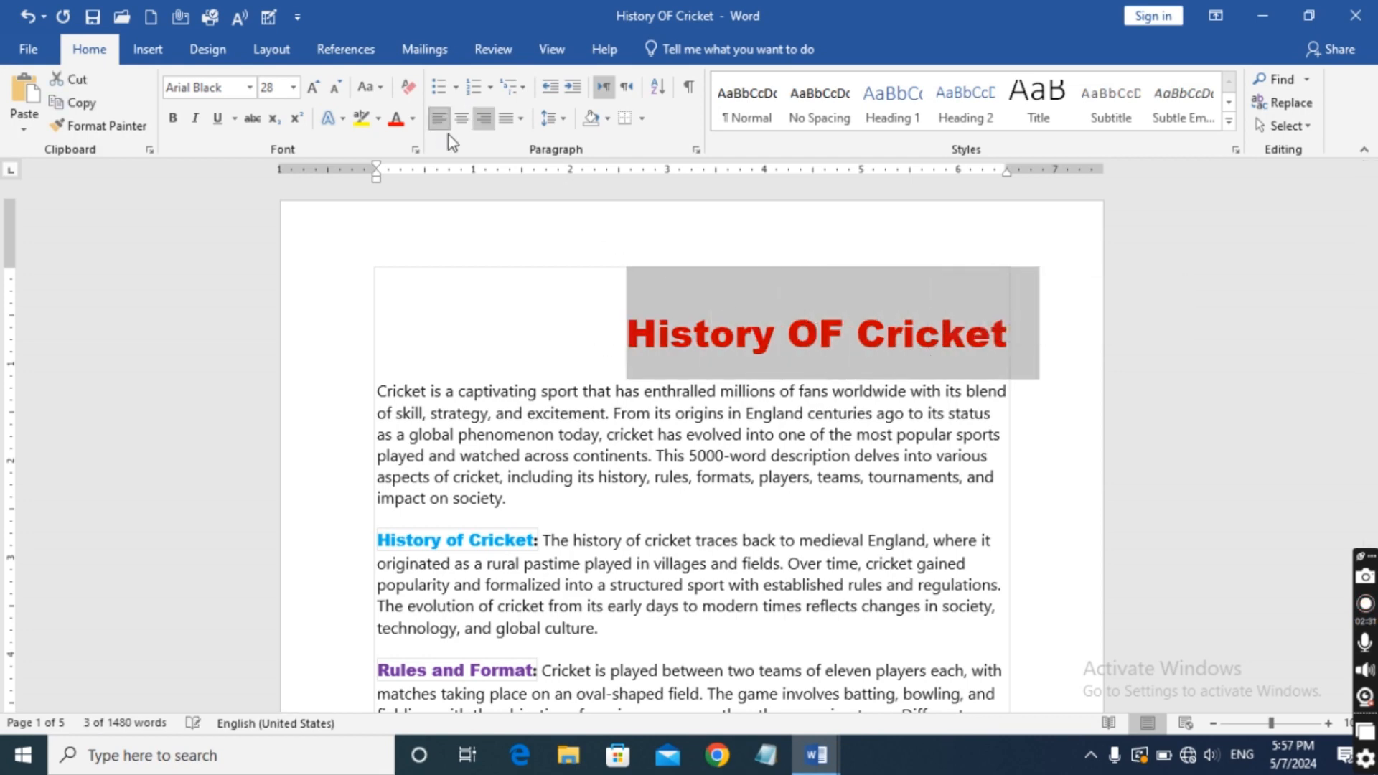
left_click(439, 118)
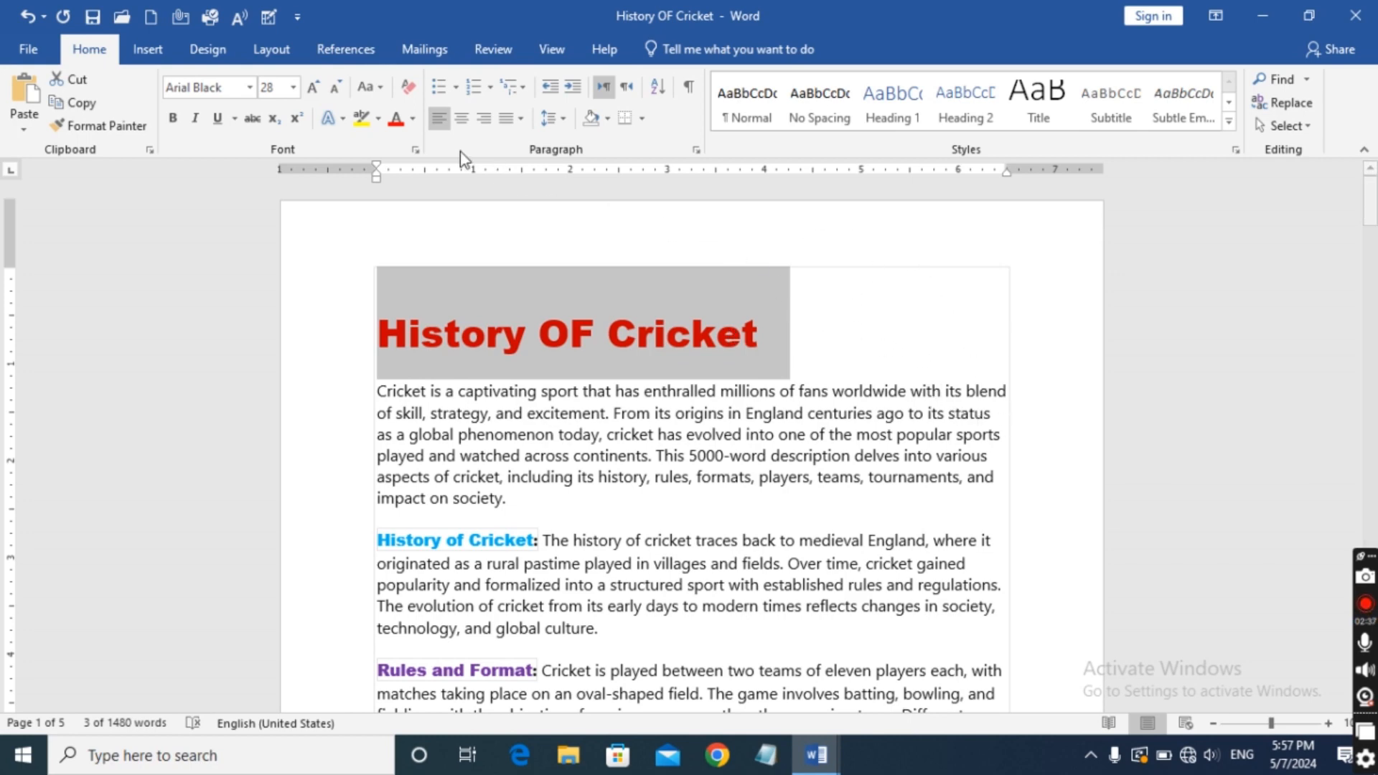
left_click(461, 119)
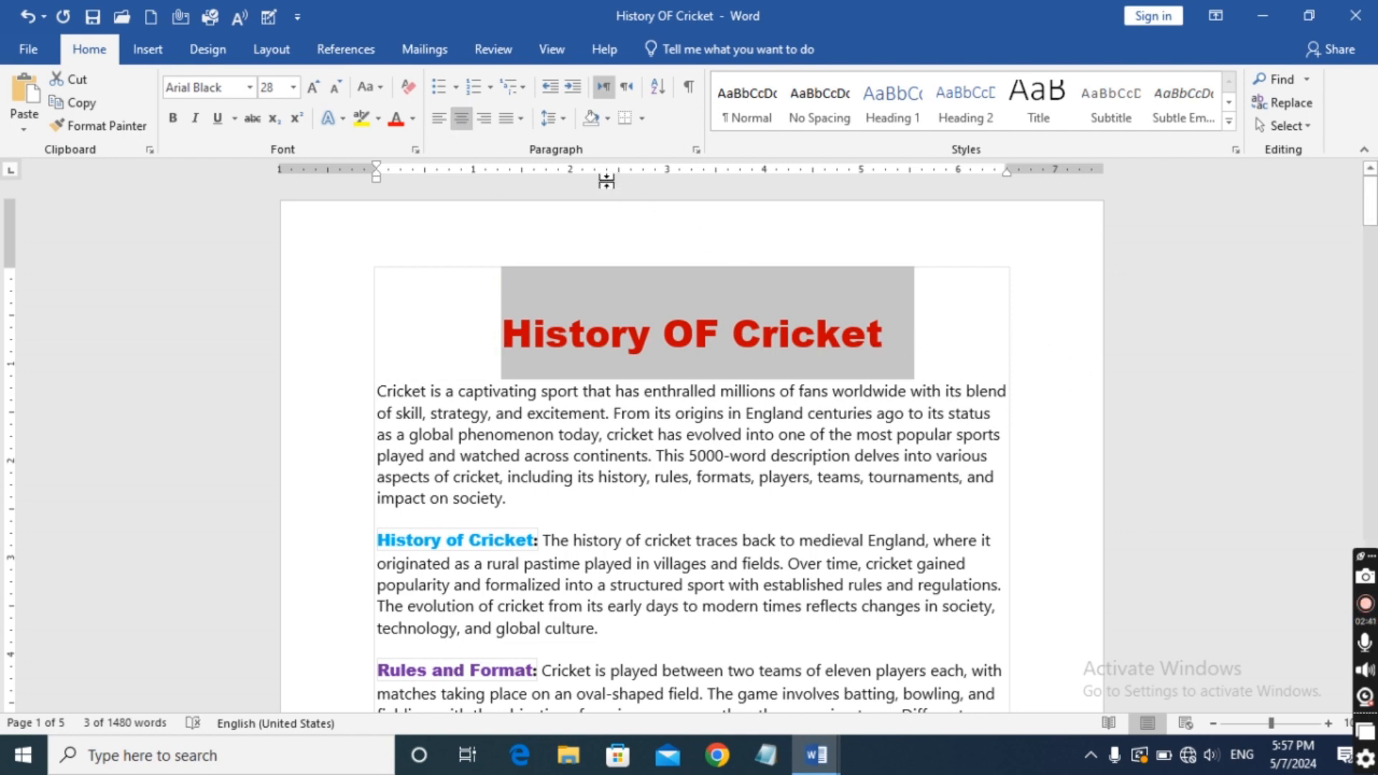
left_click(484, 119)
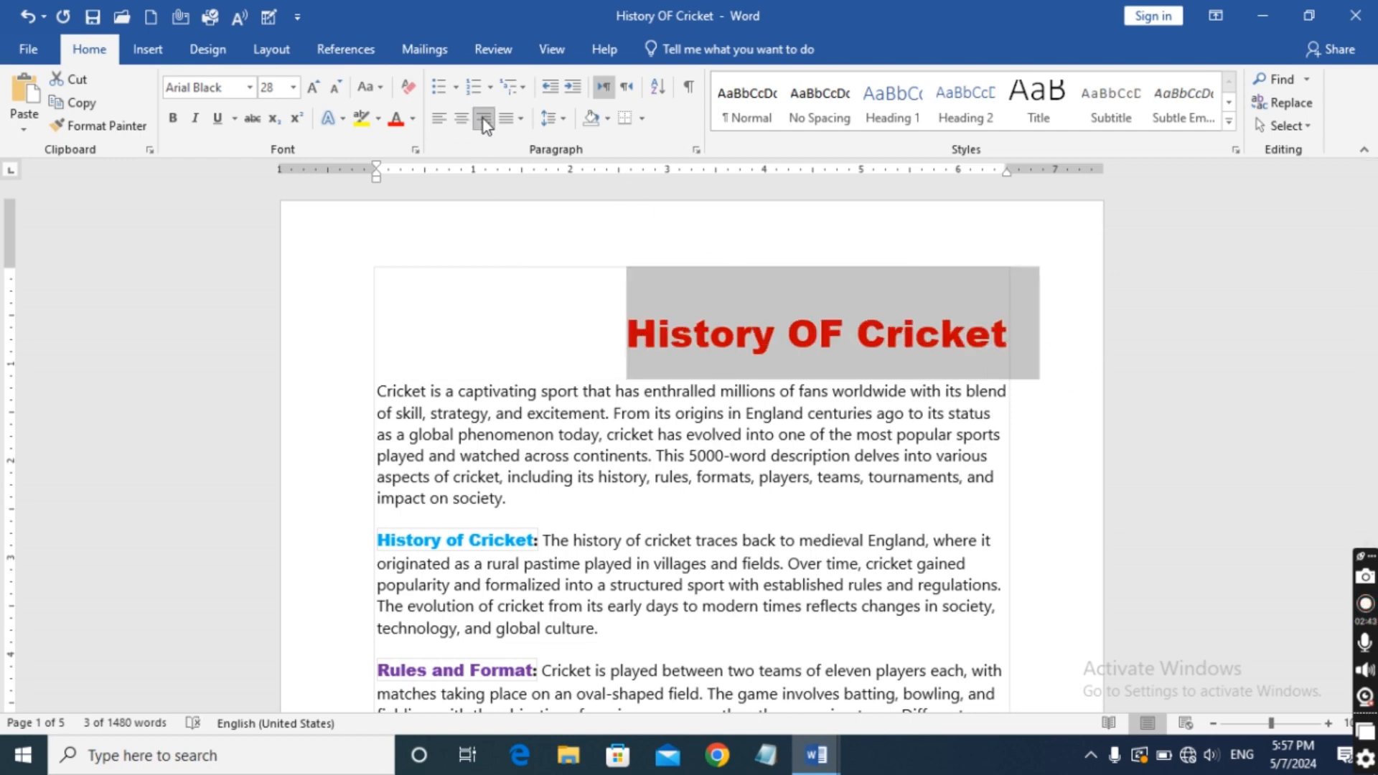
left_click(436, 122)
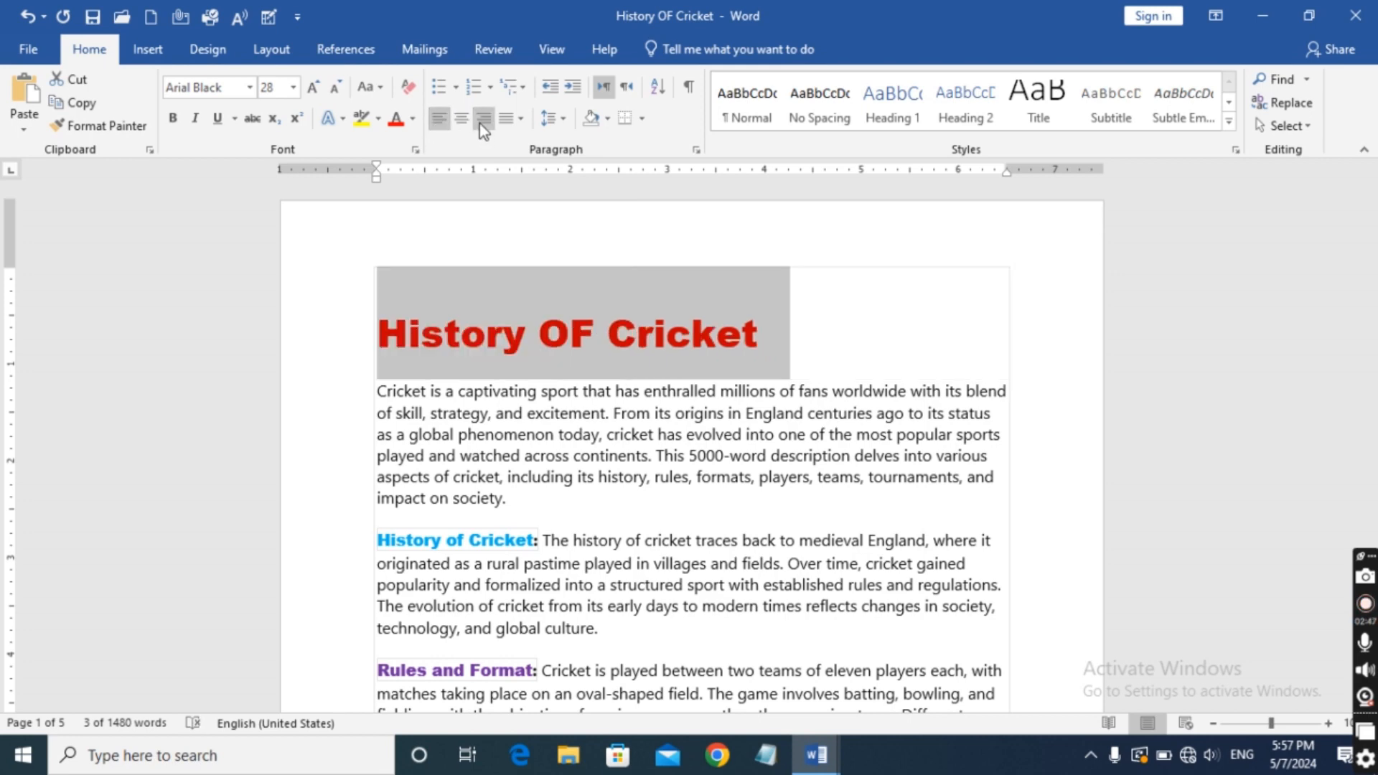
left_click(478, 123)
left_click(462, 120)
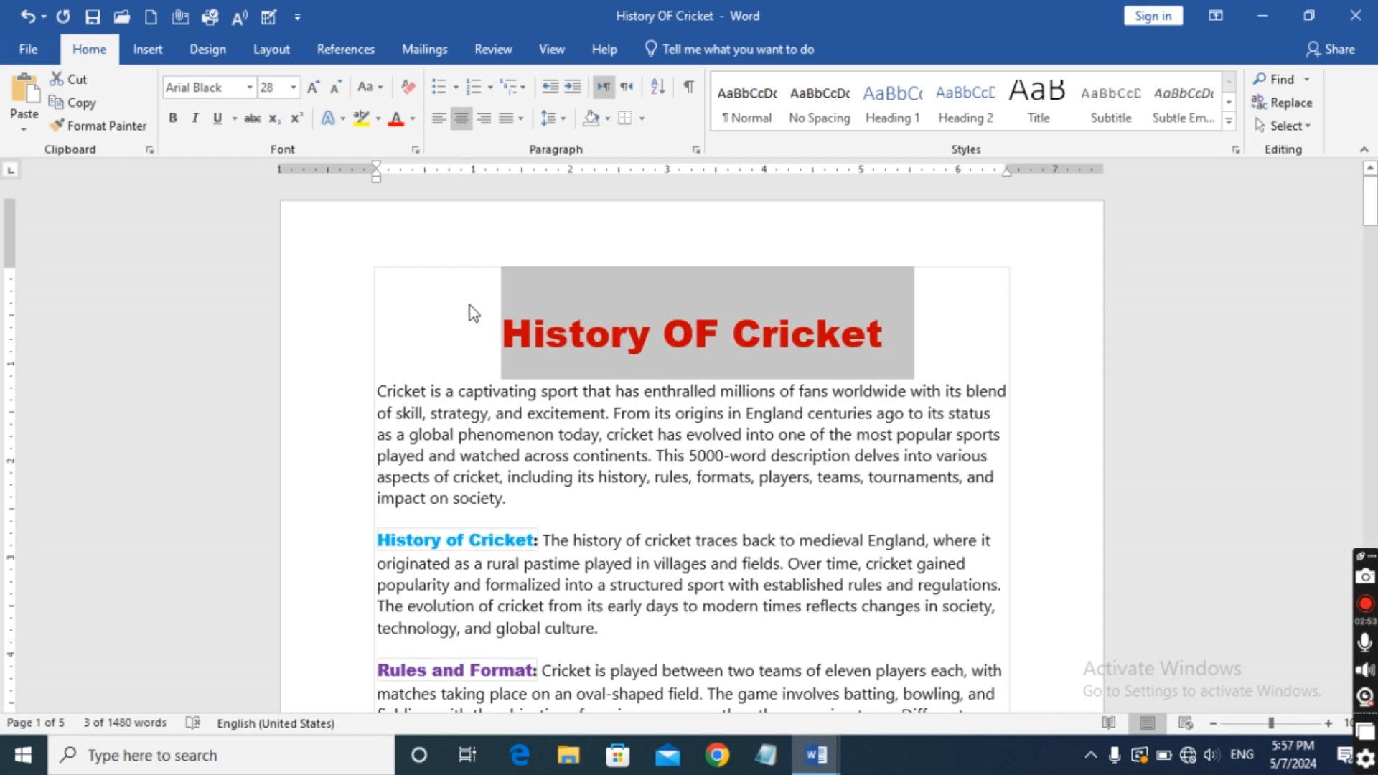
Alternate the selected title between left, right and centre alignment, finishing with it left-aligned.
left_click(440, 119)
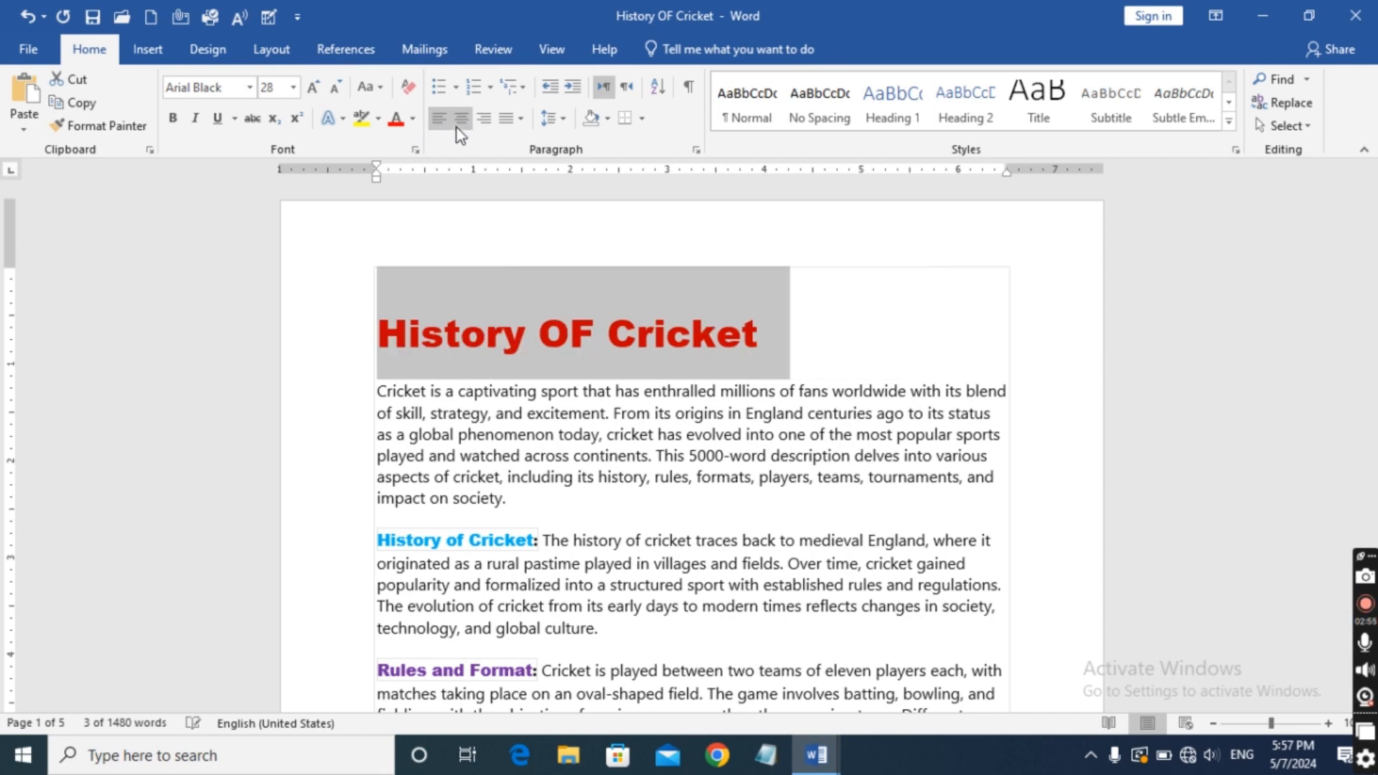
left_click(483, 118)
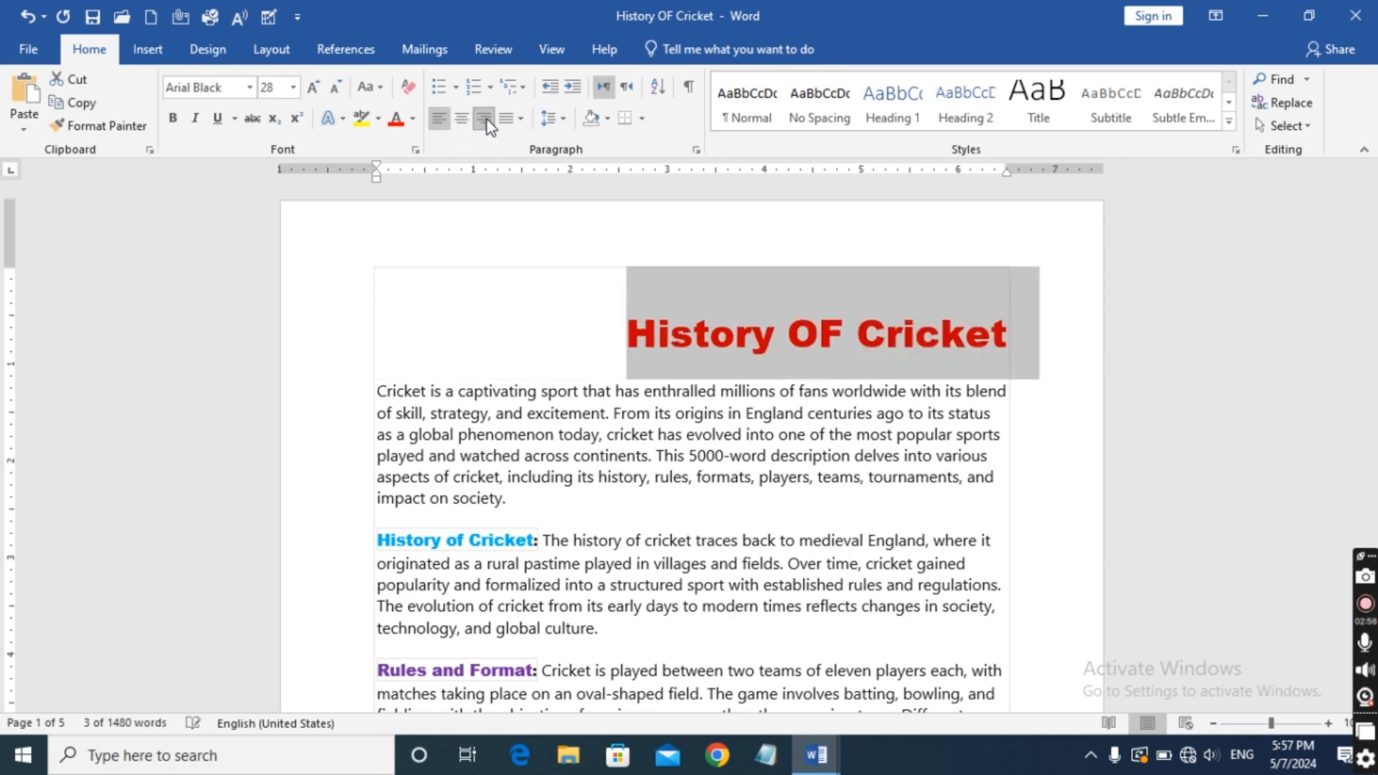
left_click(440, 119)
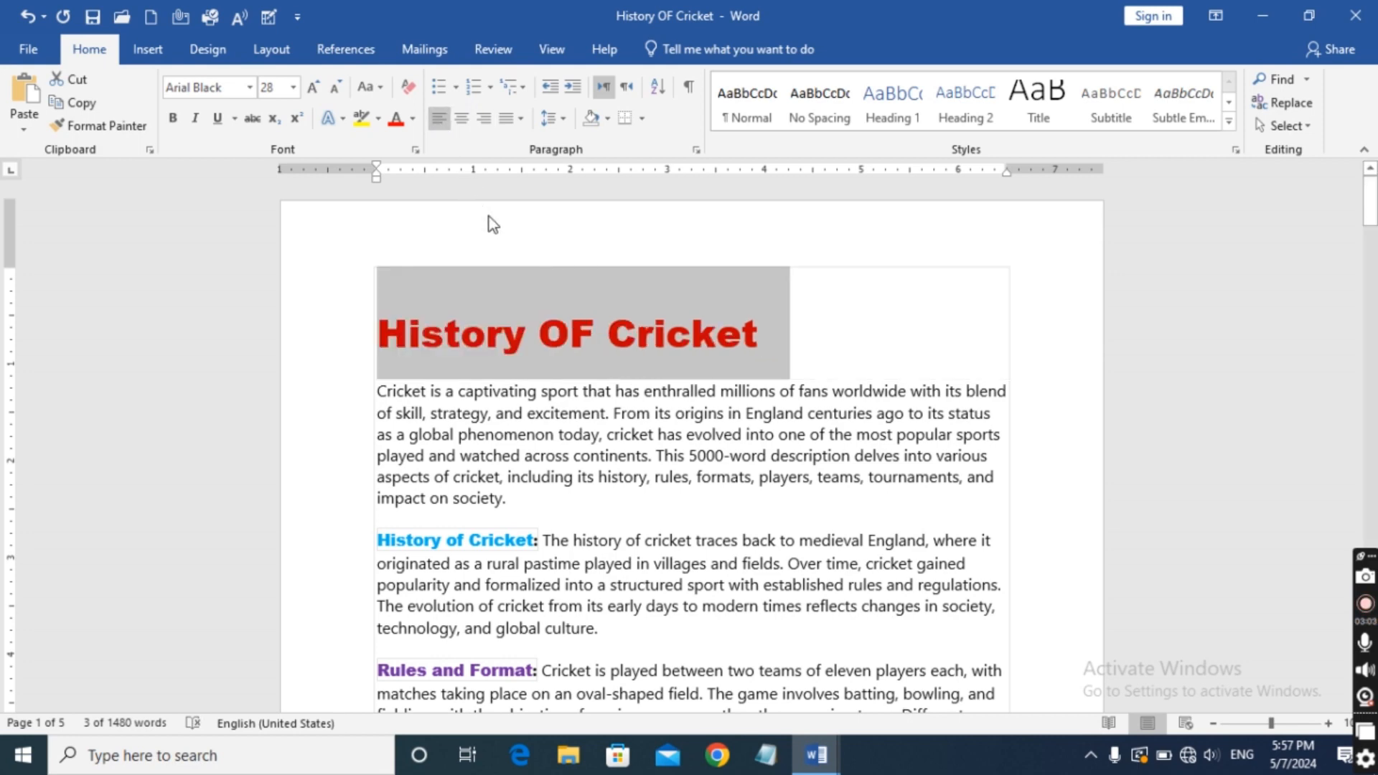
left_click(463, 122)
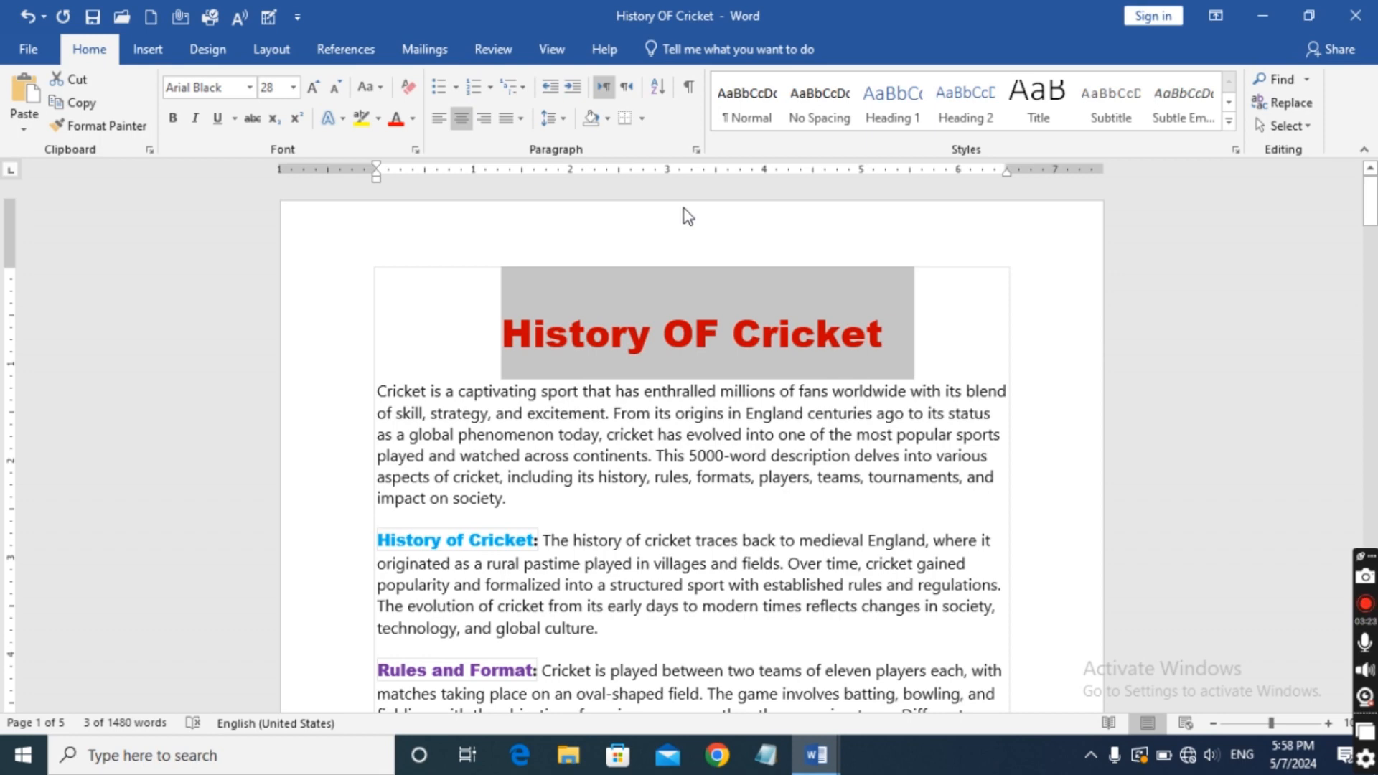
key("ctrl+l")
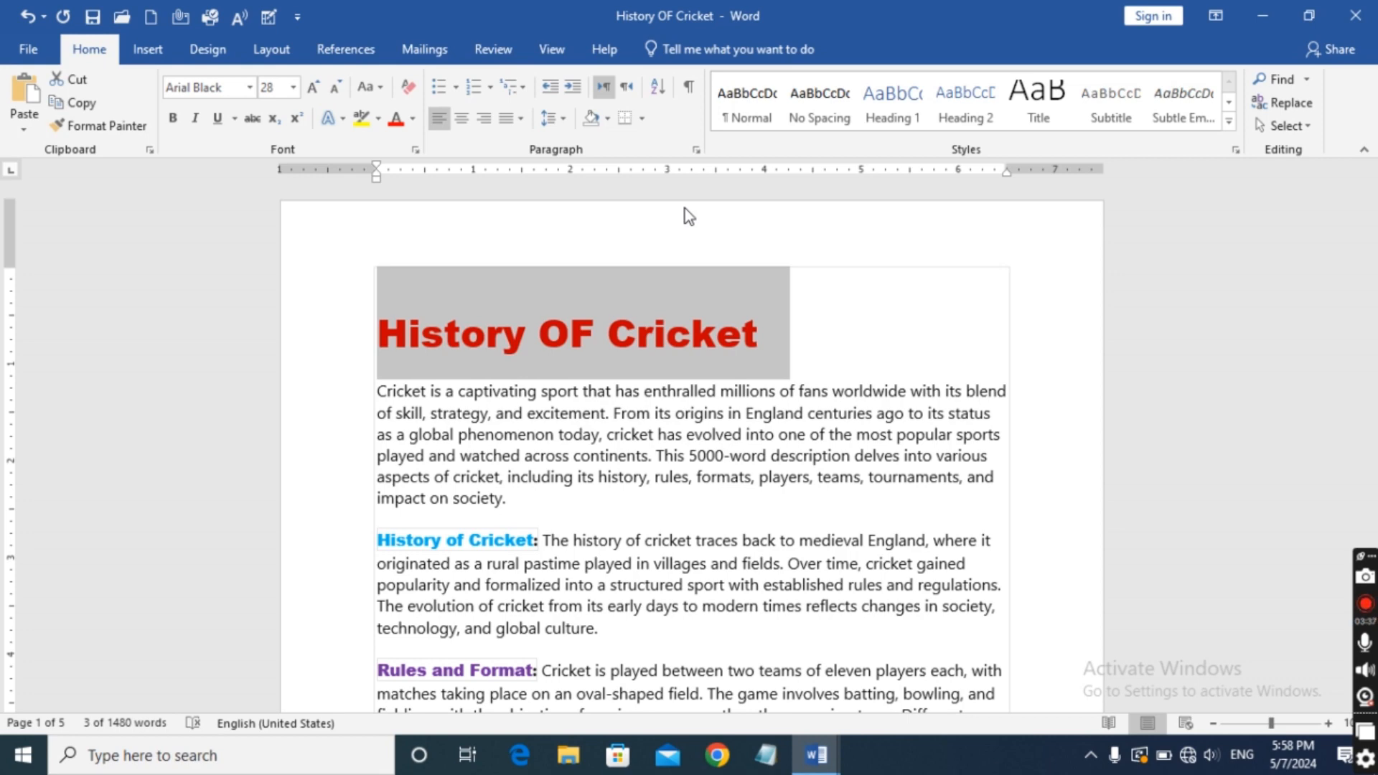
Cycle the selected "History OF Cricket" title through right, left and centre alignment, finishing with it centred.
key("ctrl+r")
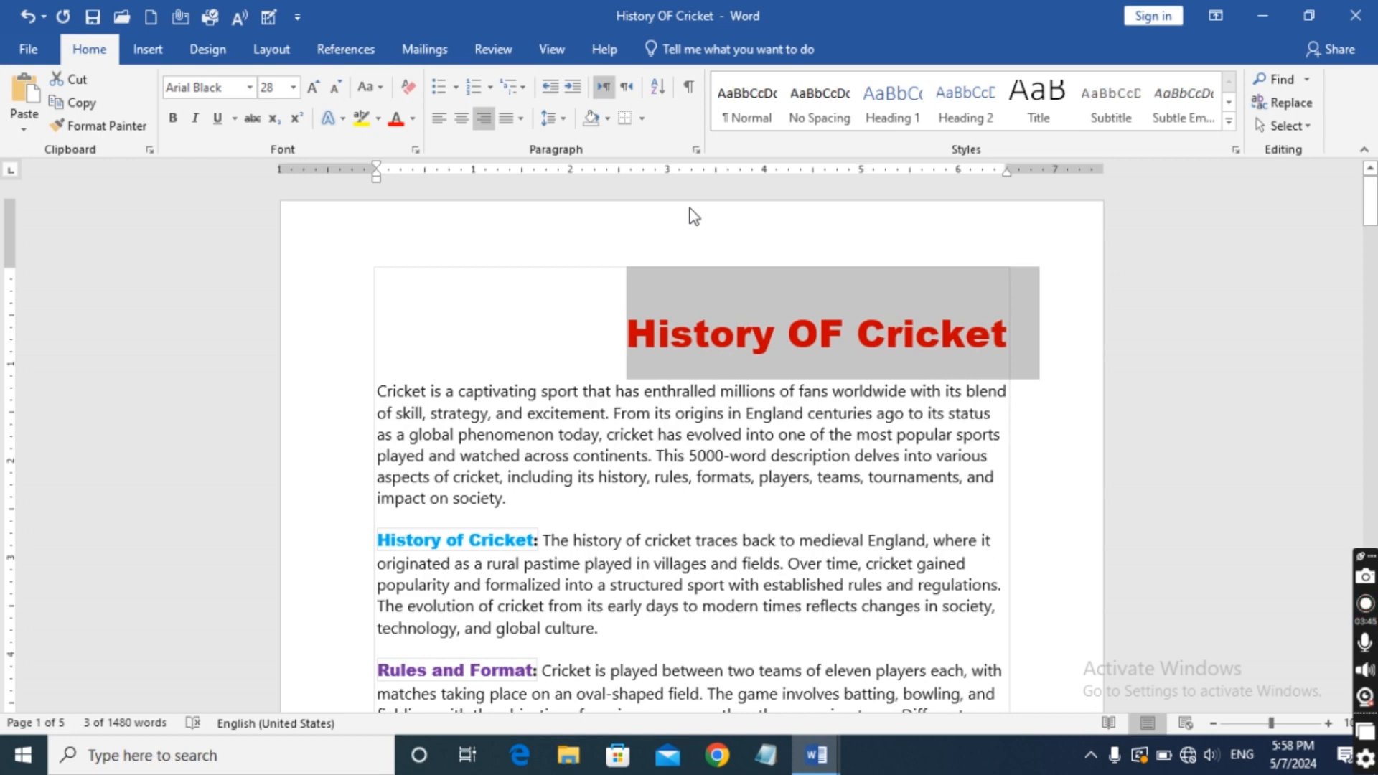
key("ctrl+l")
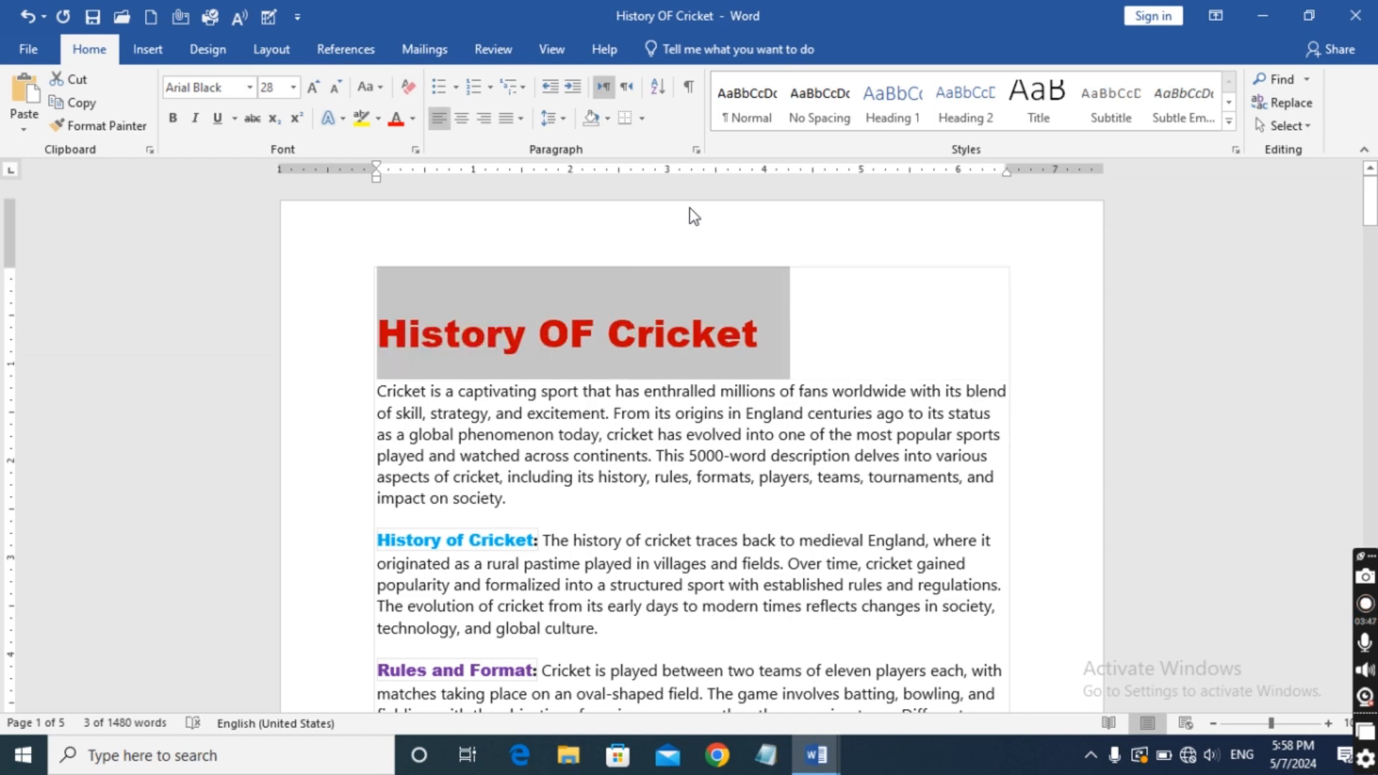
key("ctrl+r")
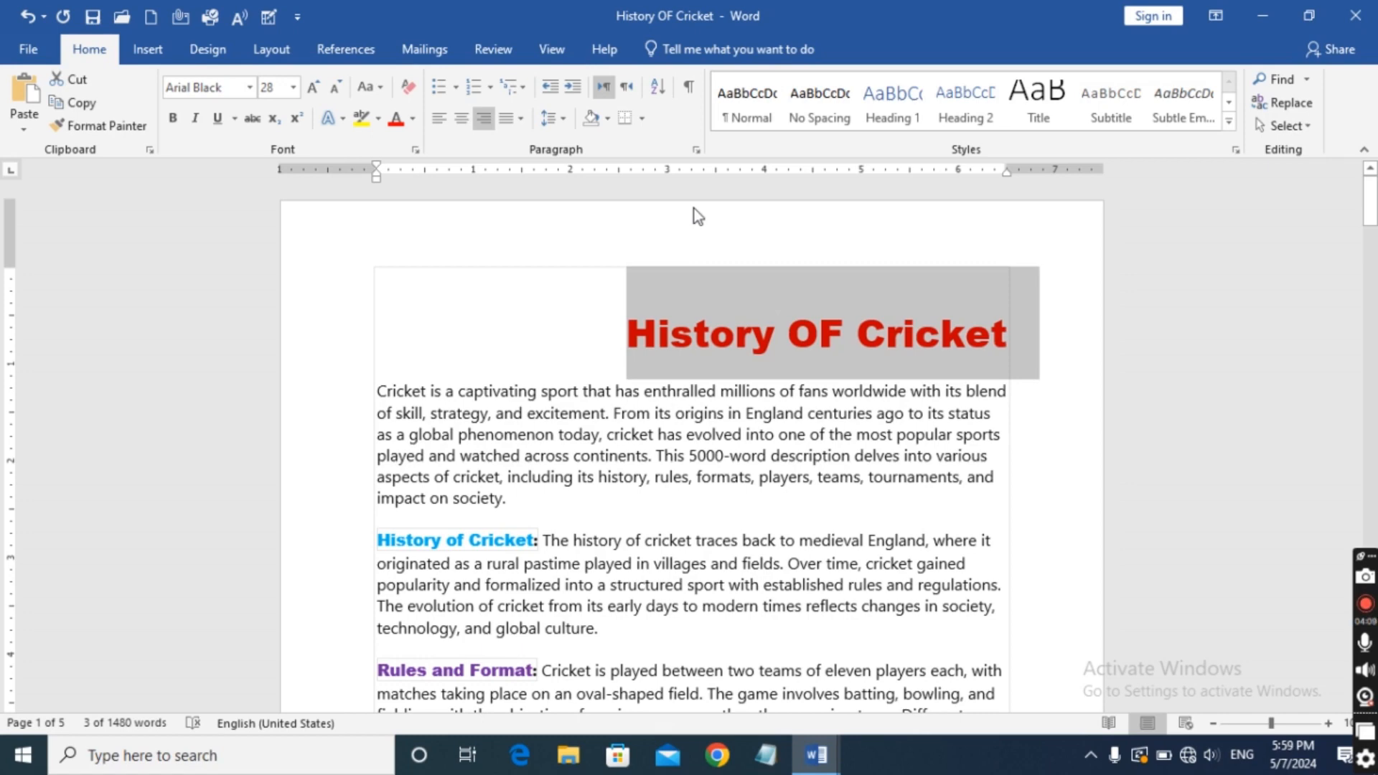
key("ctrl+e")
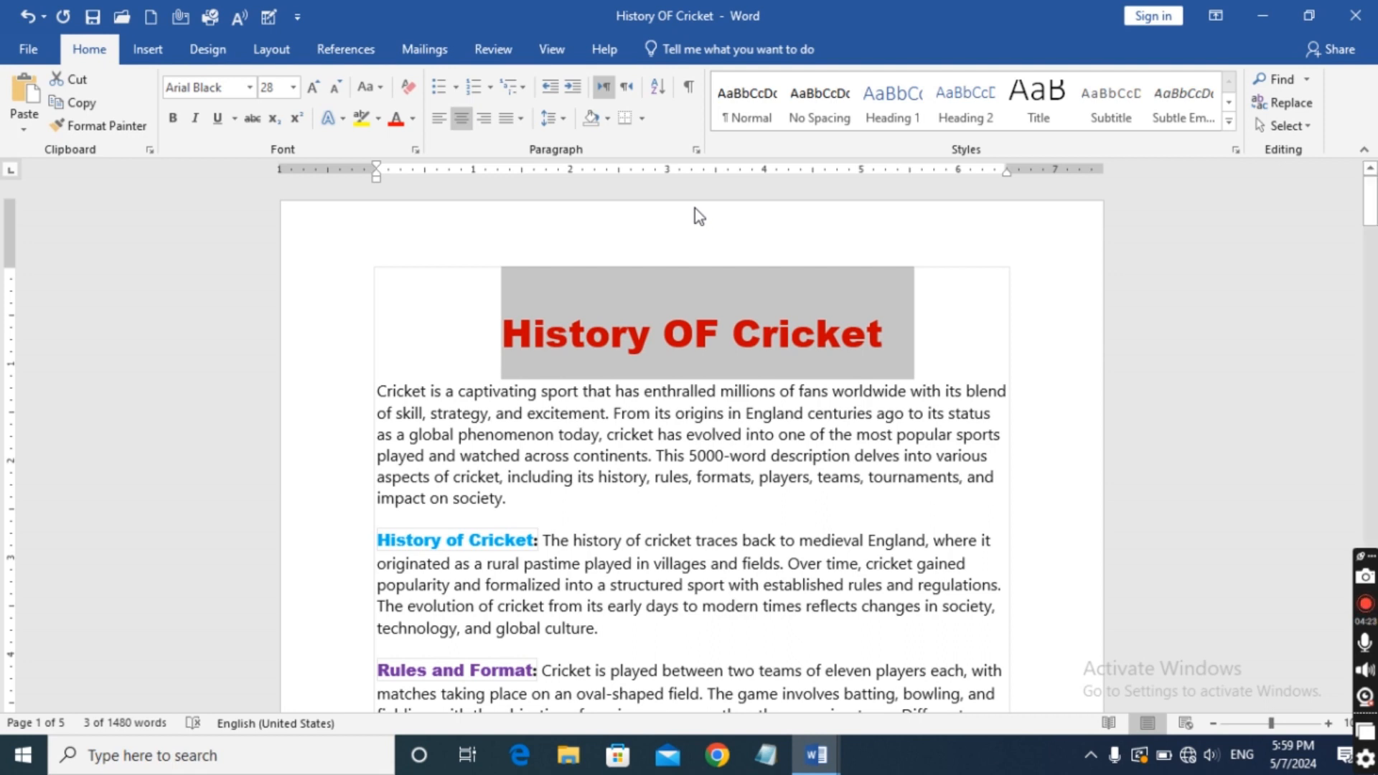
key("ctrl+r")
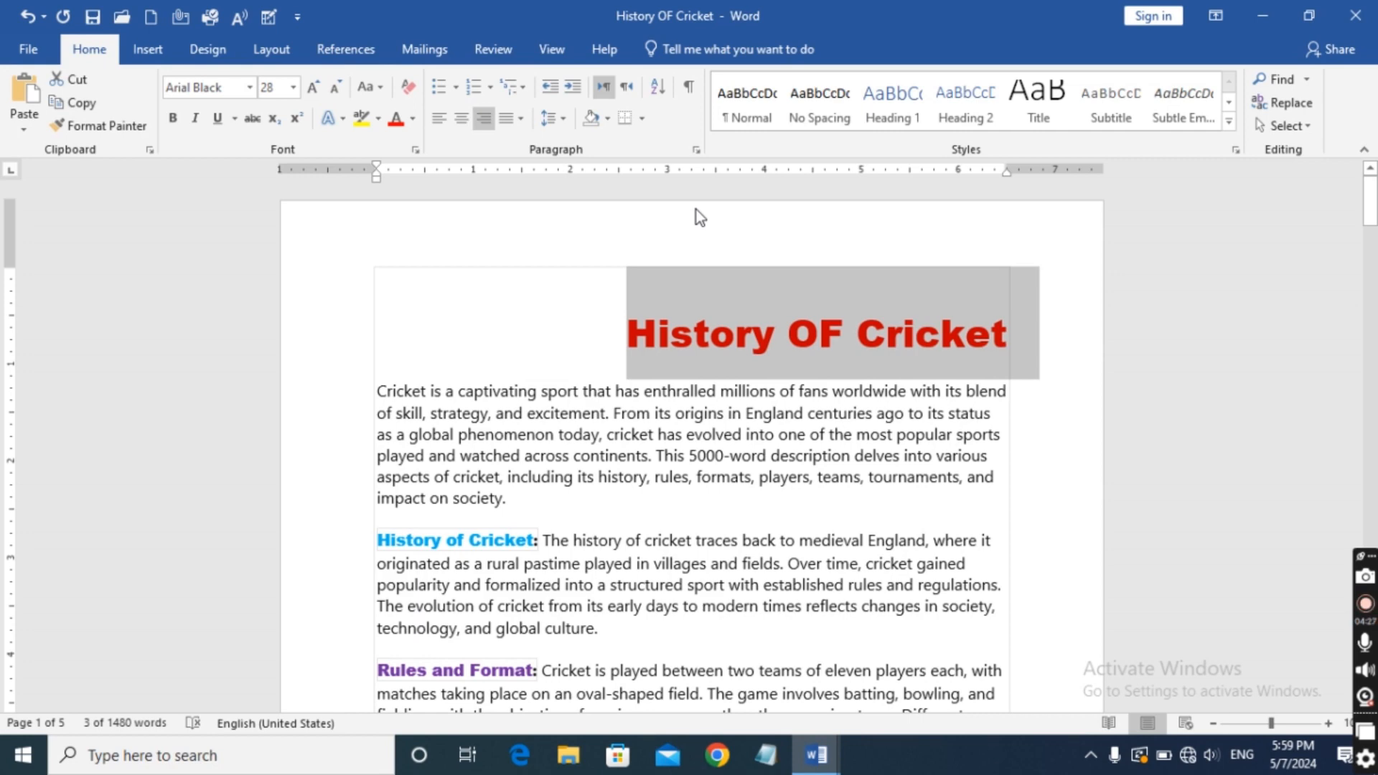
key("ctrl+e")
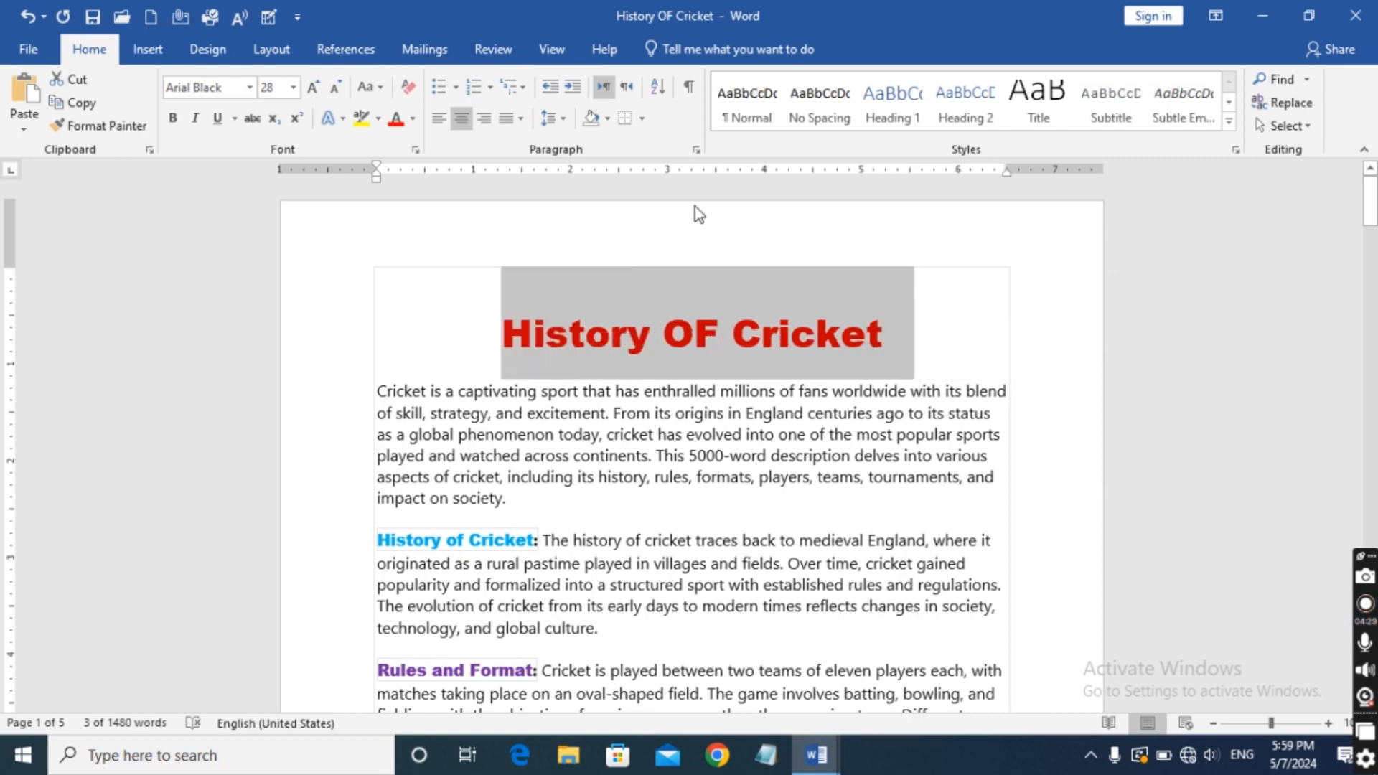
Deselect the title, place the cursor in its line, and switch it between left and centre alignment, finishing with it left-aligned.
left_click(134, 340)
left_click(404, 334)
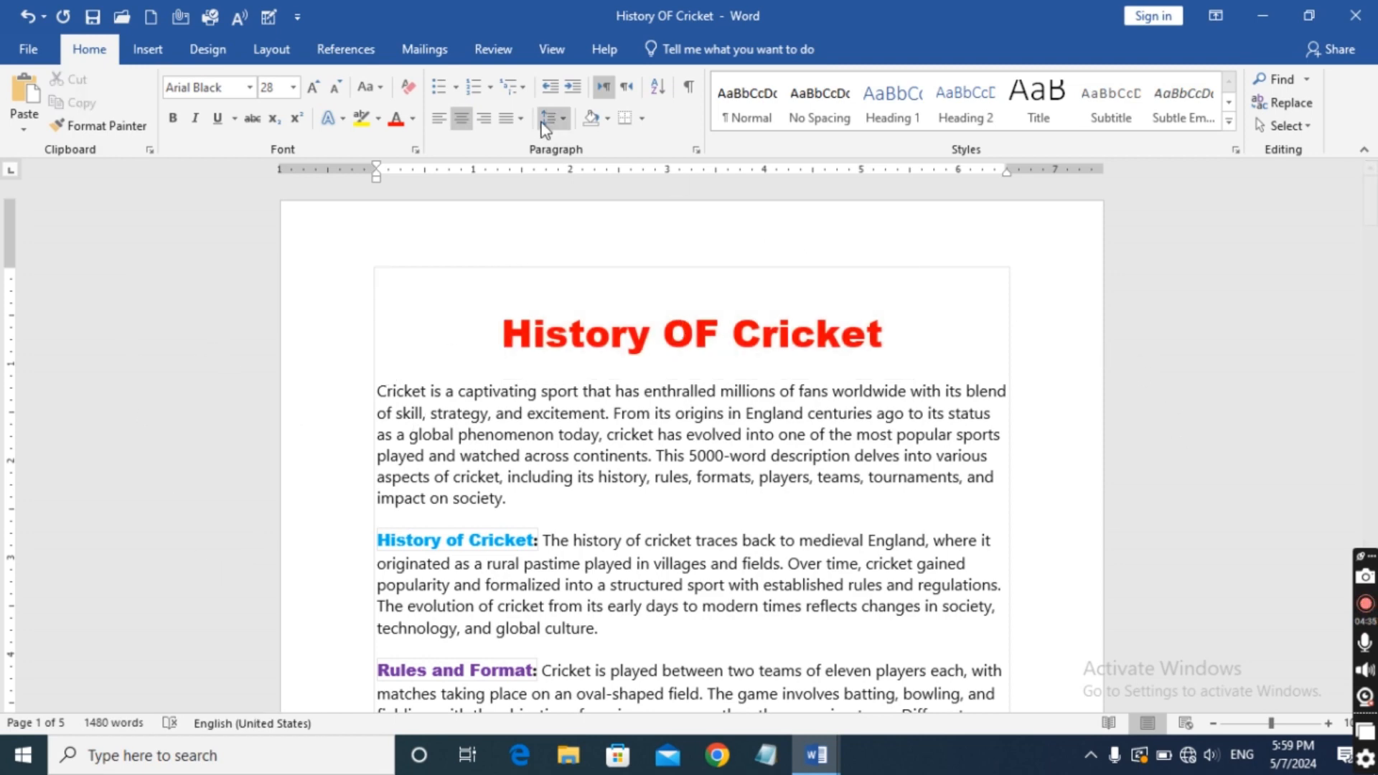
left_click(474, 120)
left_click(448, 117)
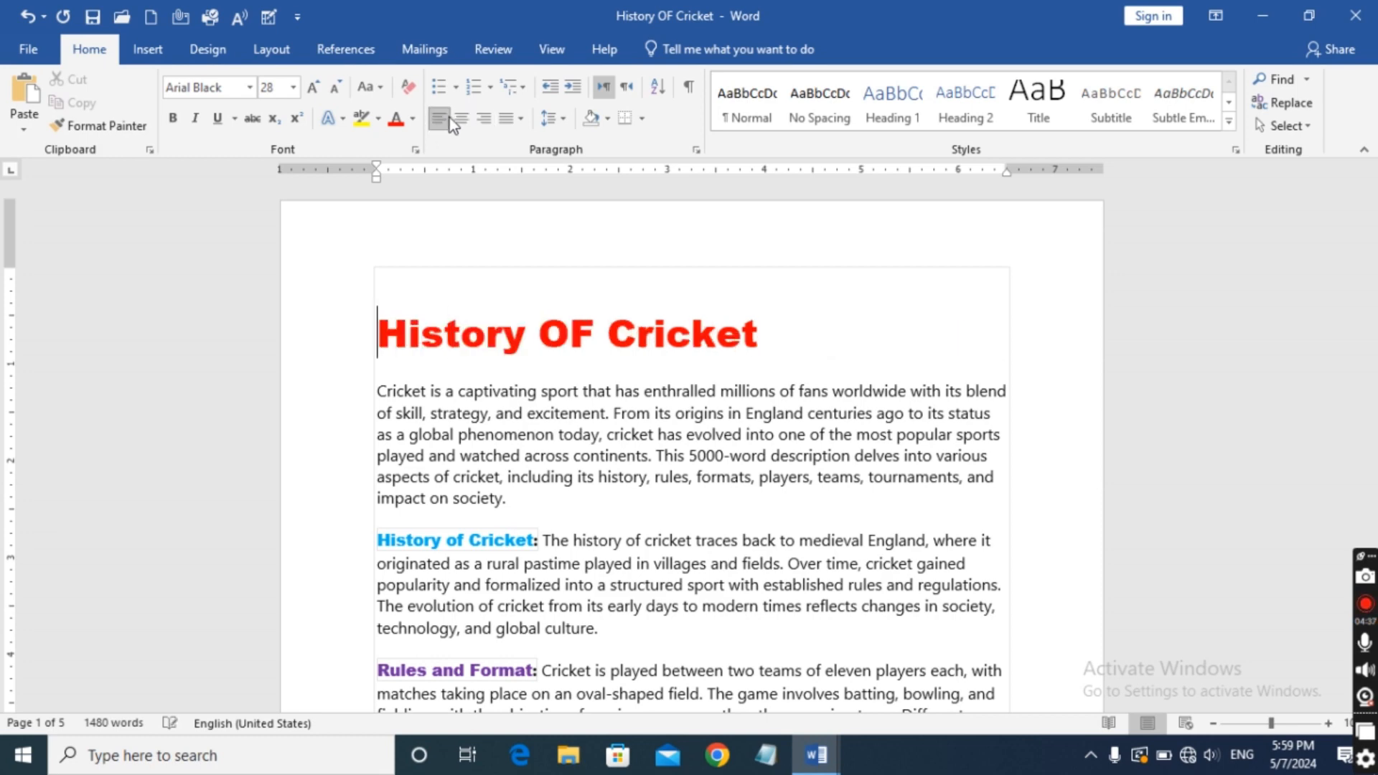
left_click(464, 116)
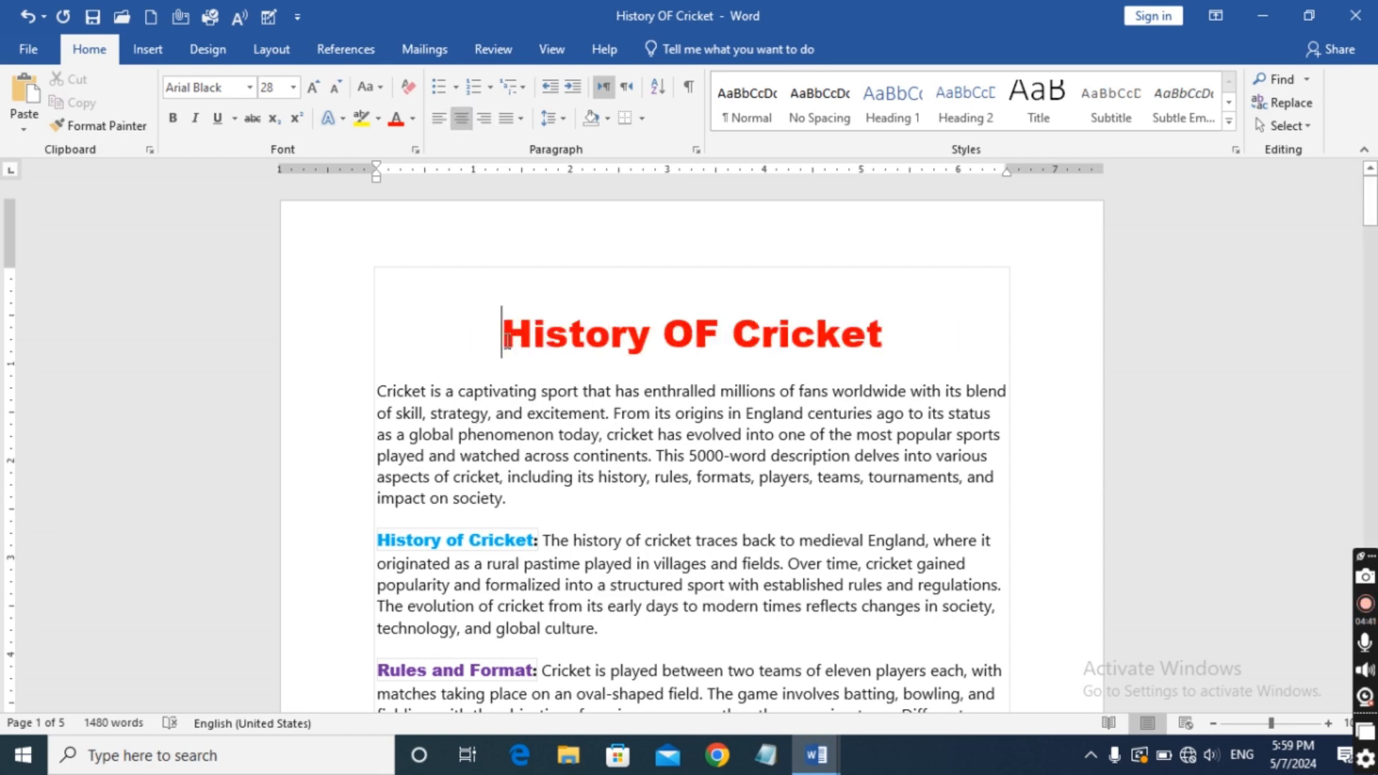
left_click(437, 117)
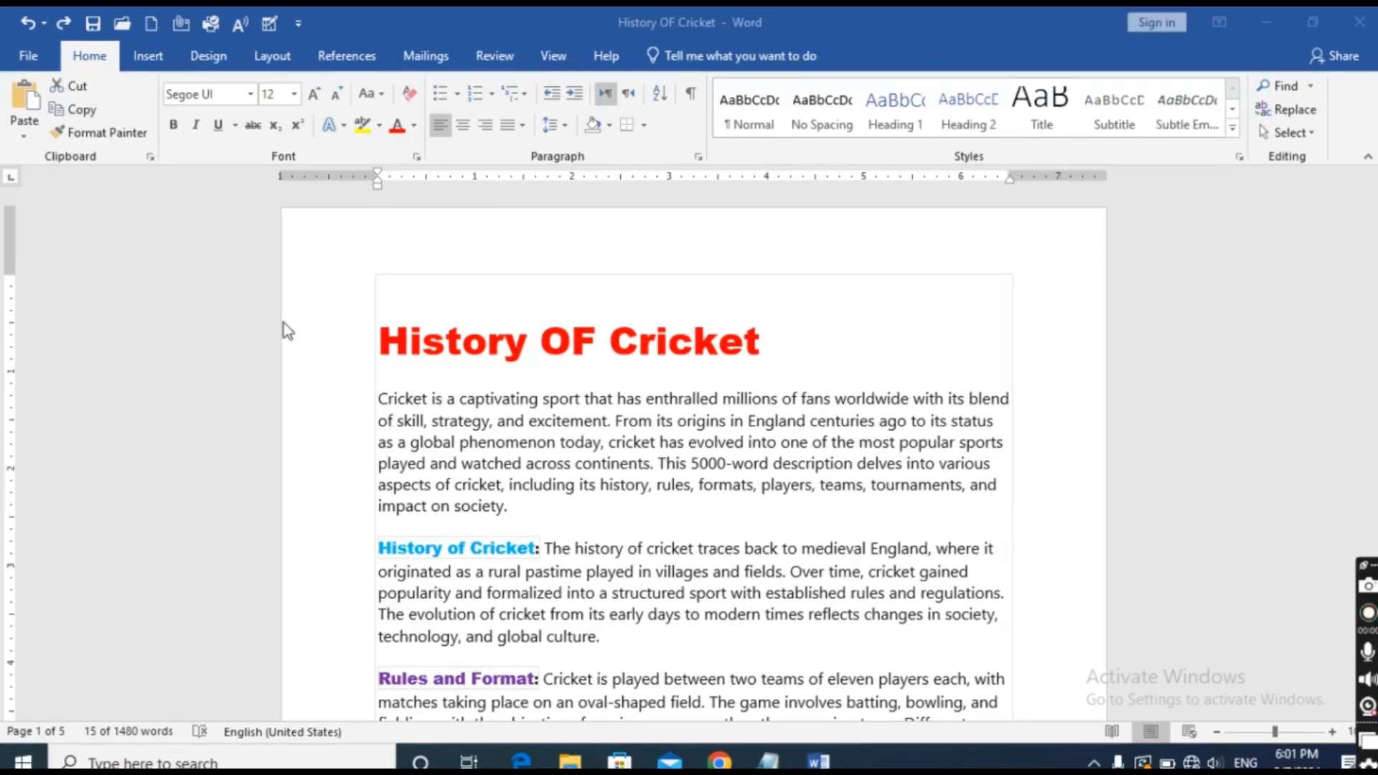
Indent the first line of the "History OF Cricket" title by one tab stop.
left_click(382, 347)
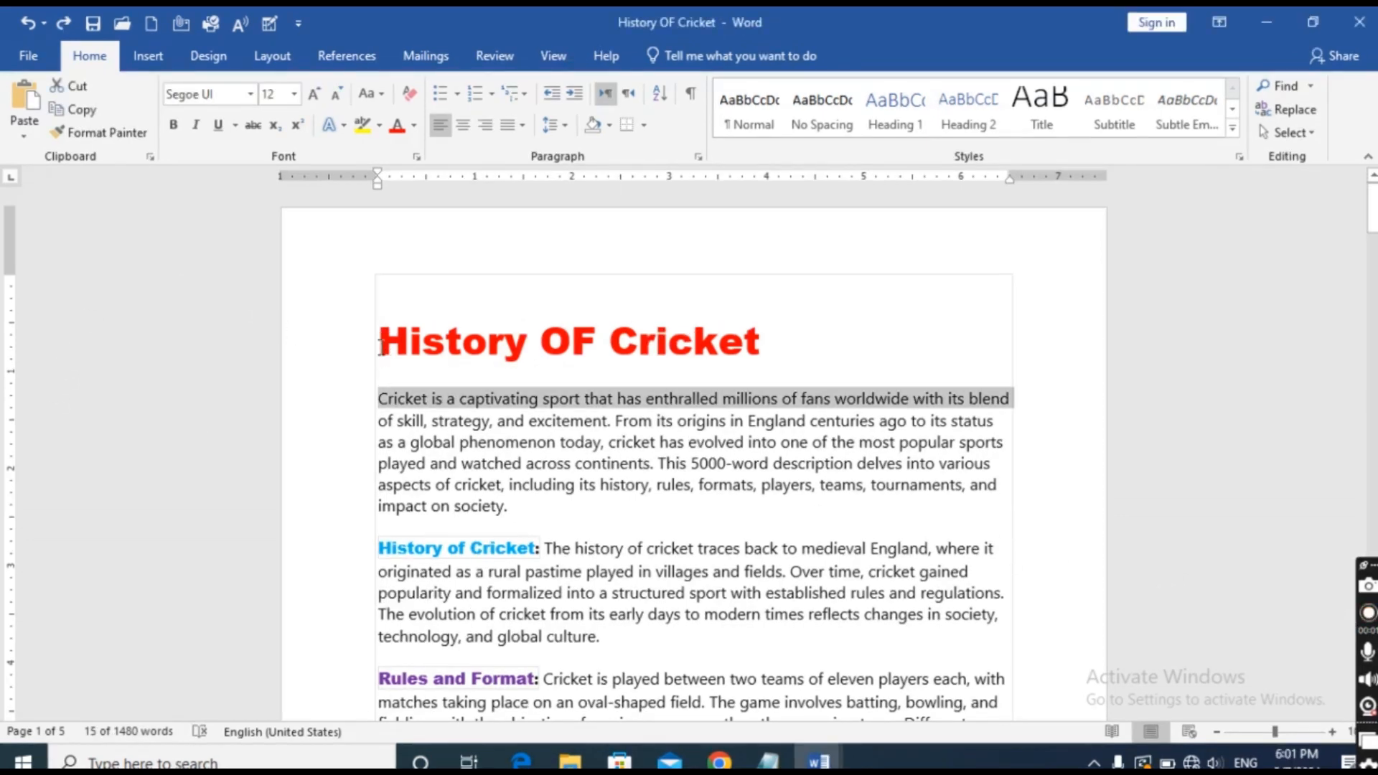
left_click(380, 346)
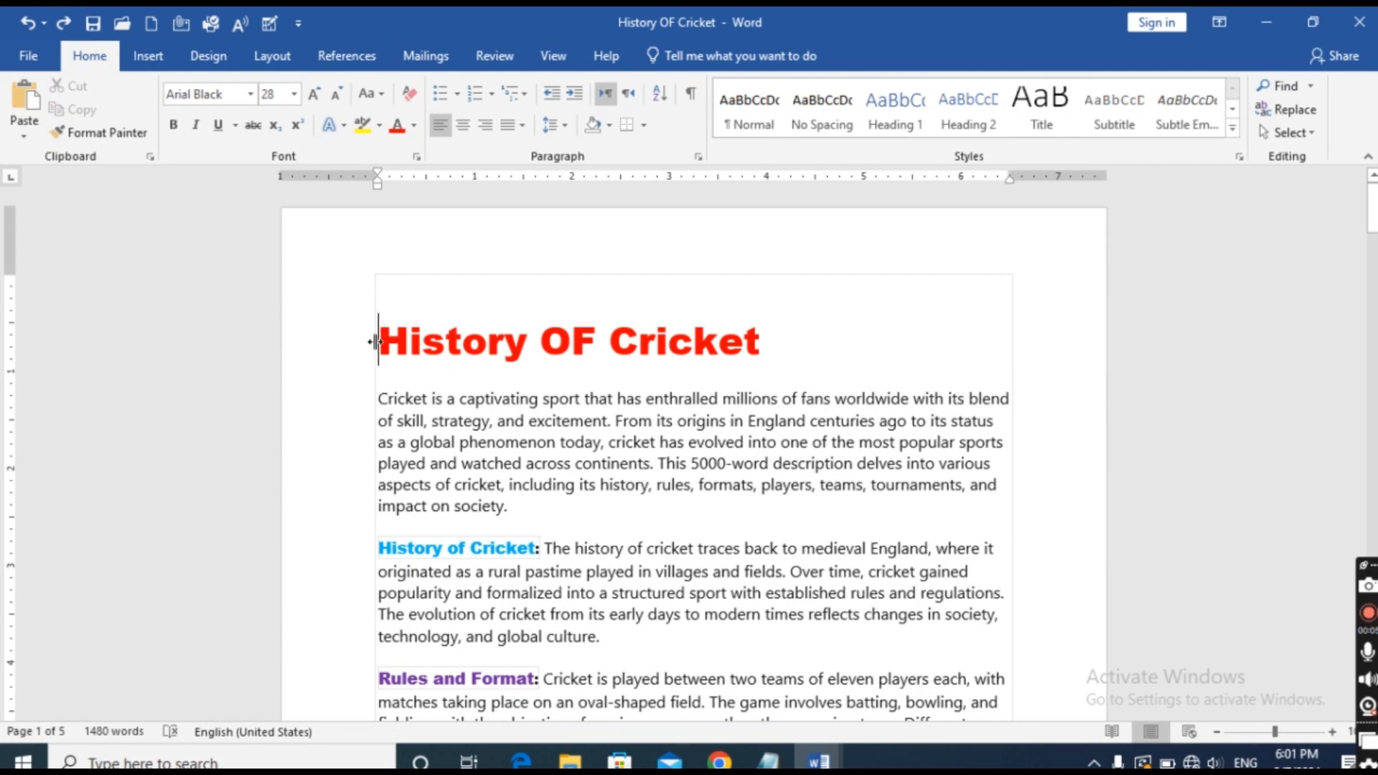
key("Tab")
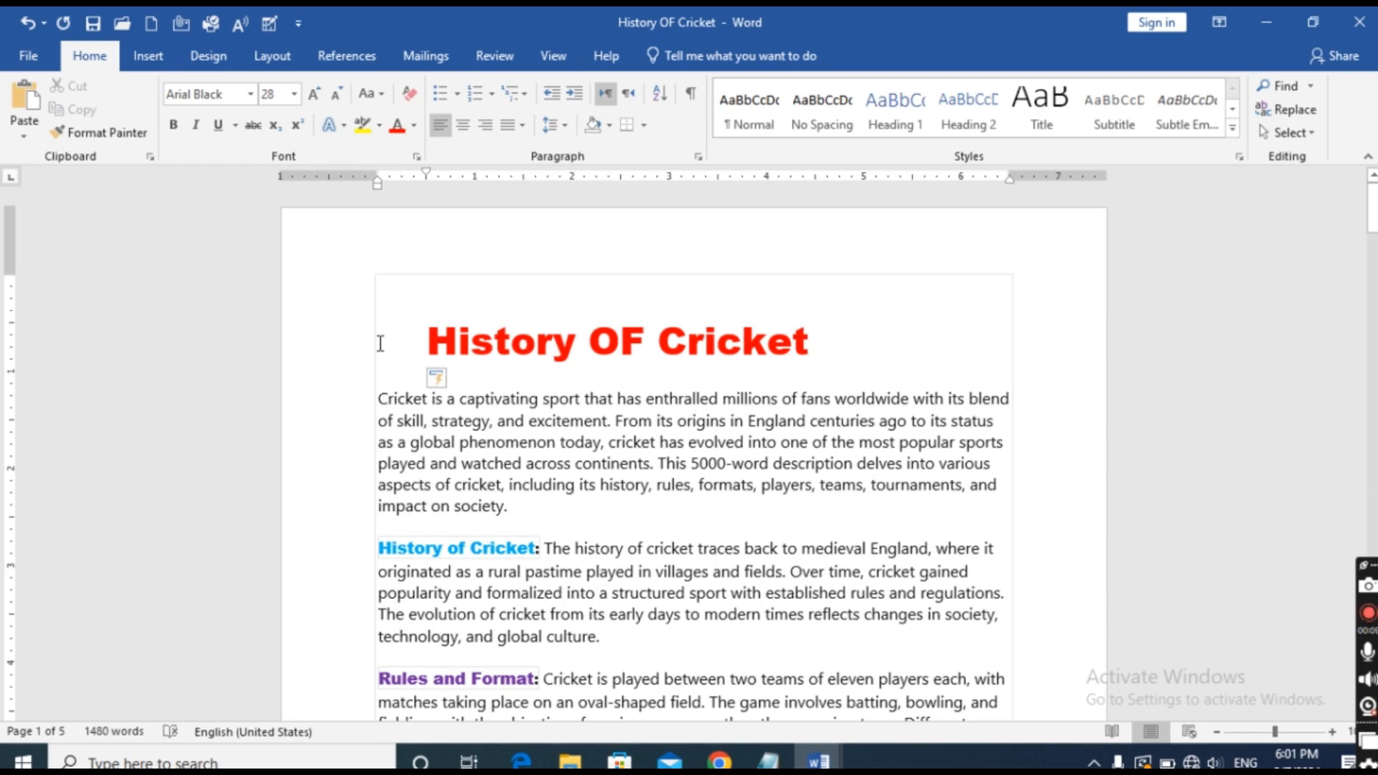
Select the indented title and alternate it between centre and right alignment, finishing with it left-aligned.
left_click(893, 370)
left_click(404, 355)
left_click_drag(431, 328, 783, 332)
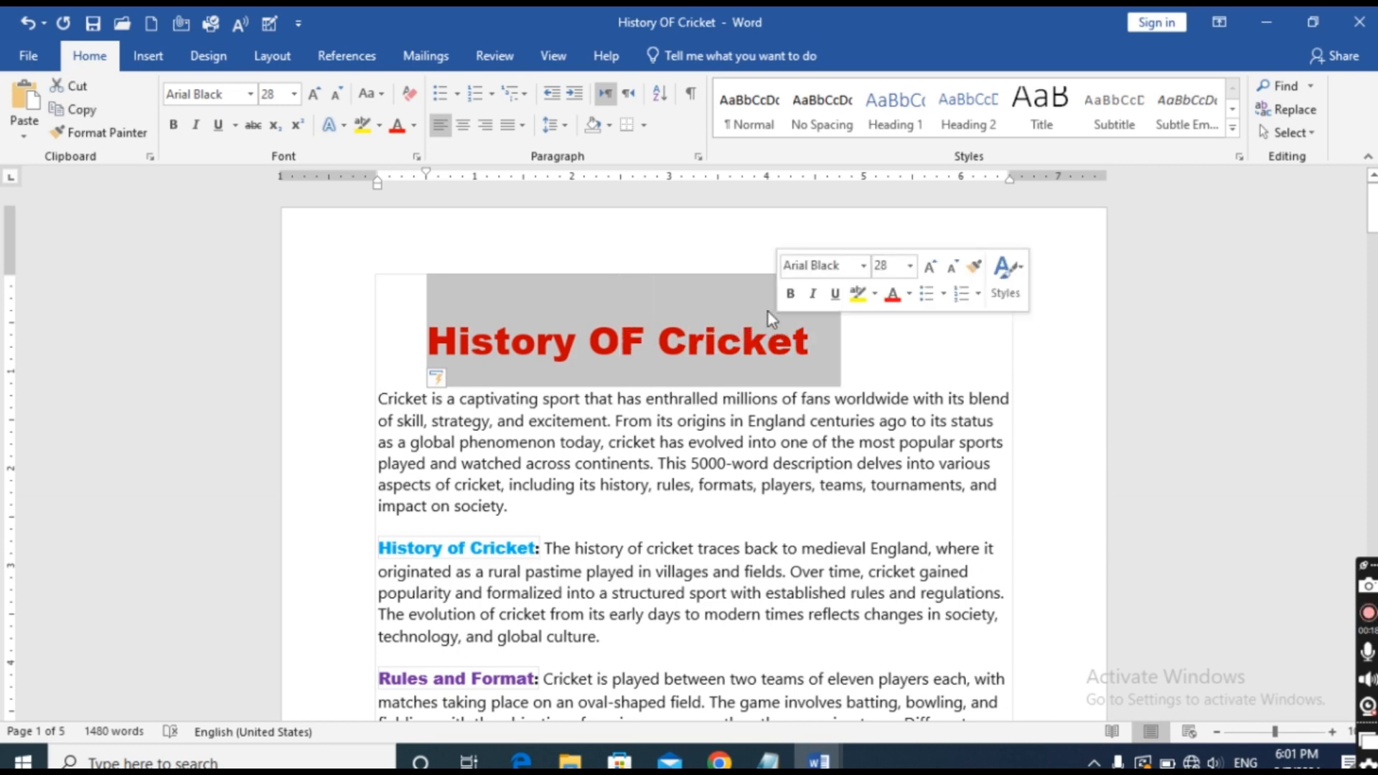
left_click(471, 127)
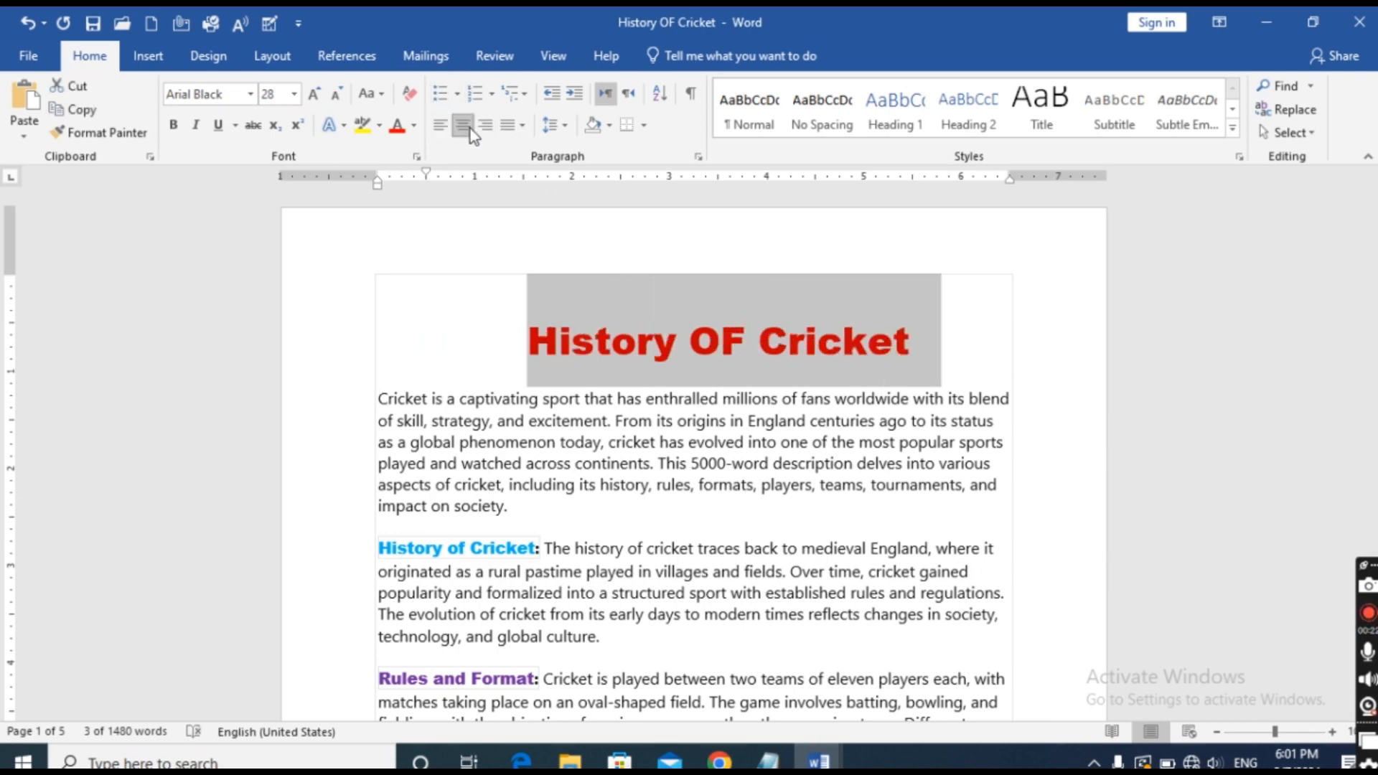
left_click(483, 128)
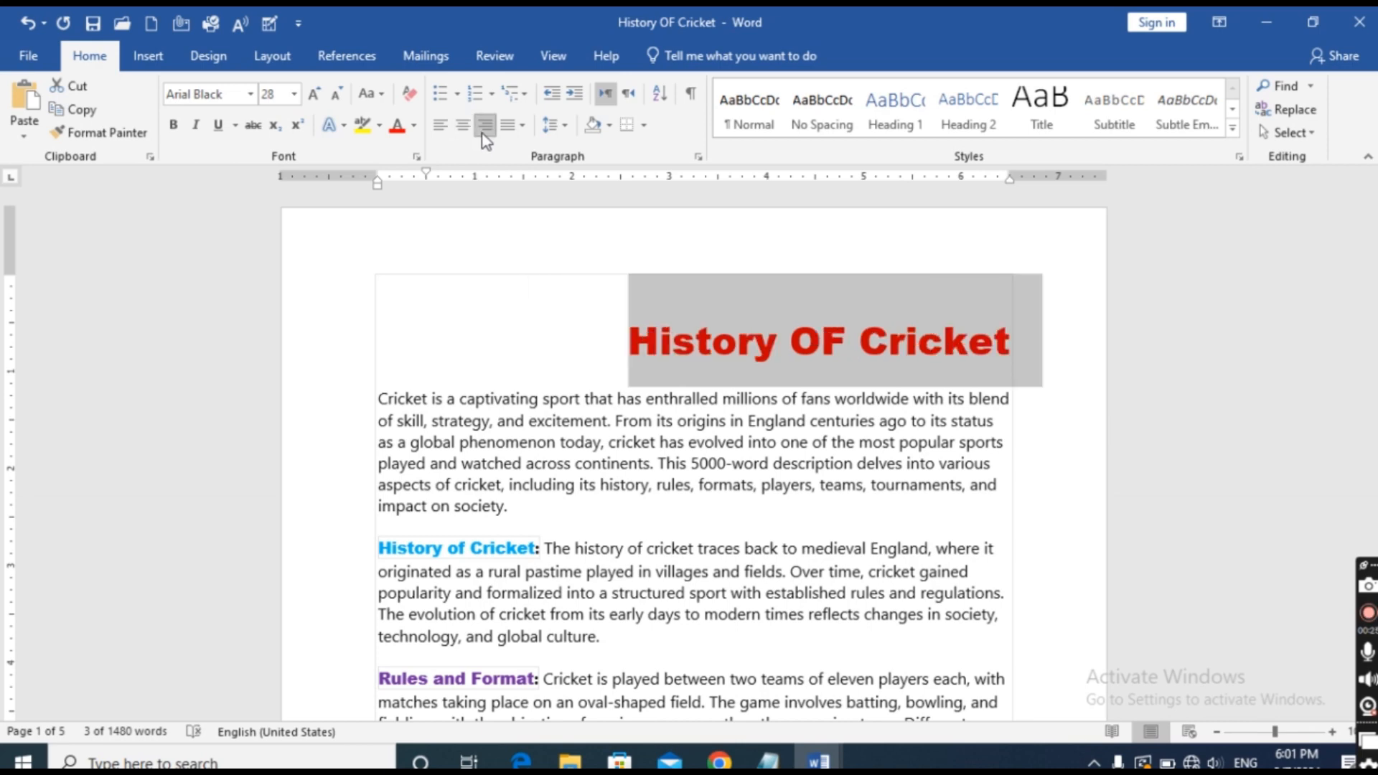
left_click(463, 129)
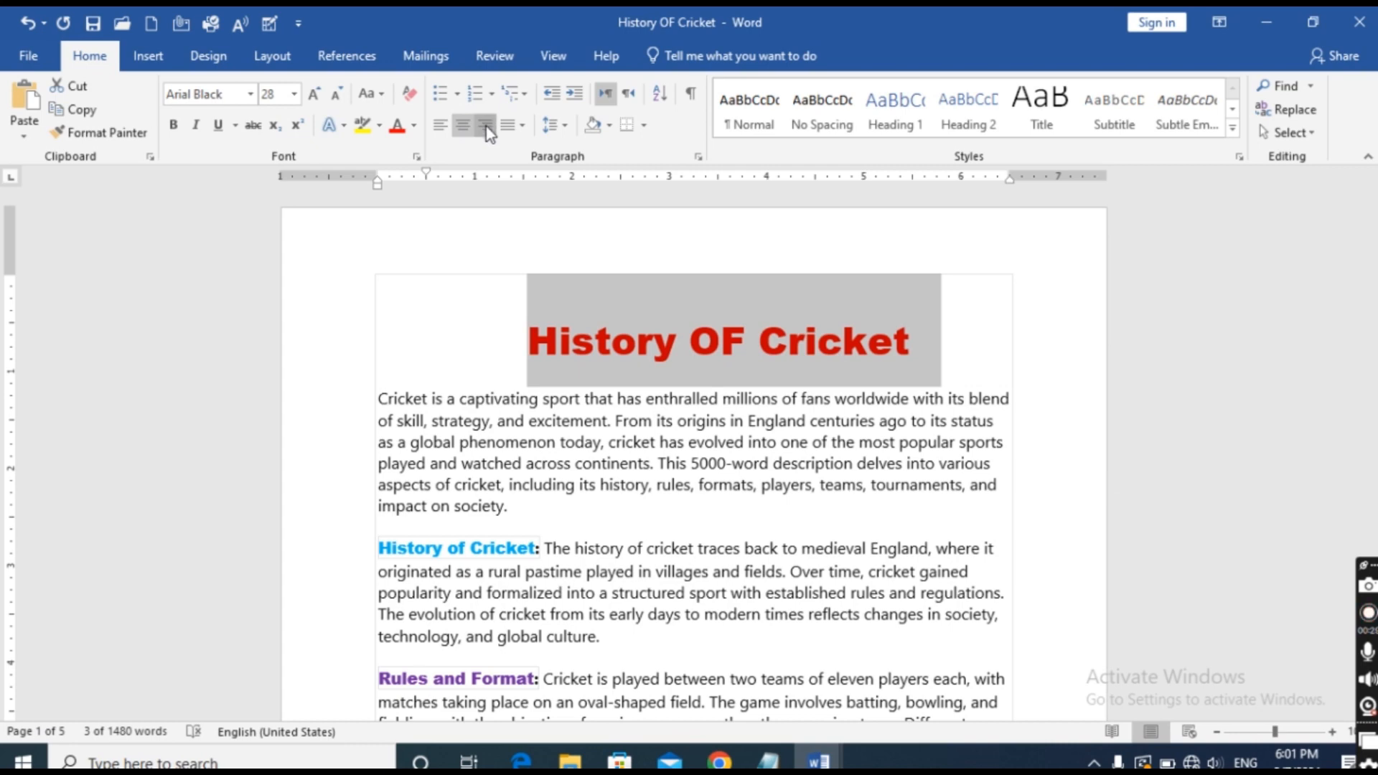
left_click(486, 127)
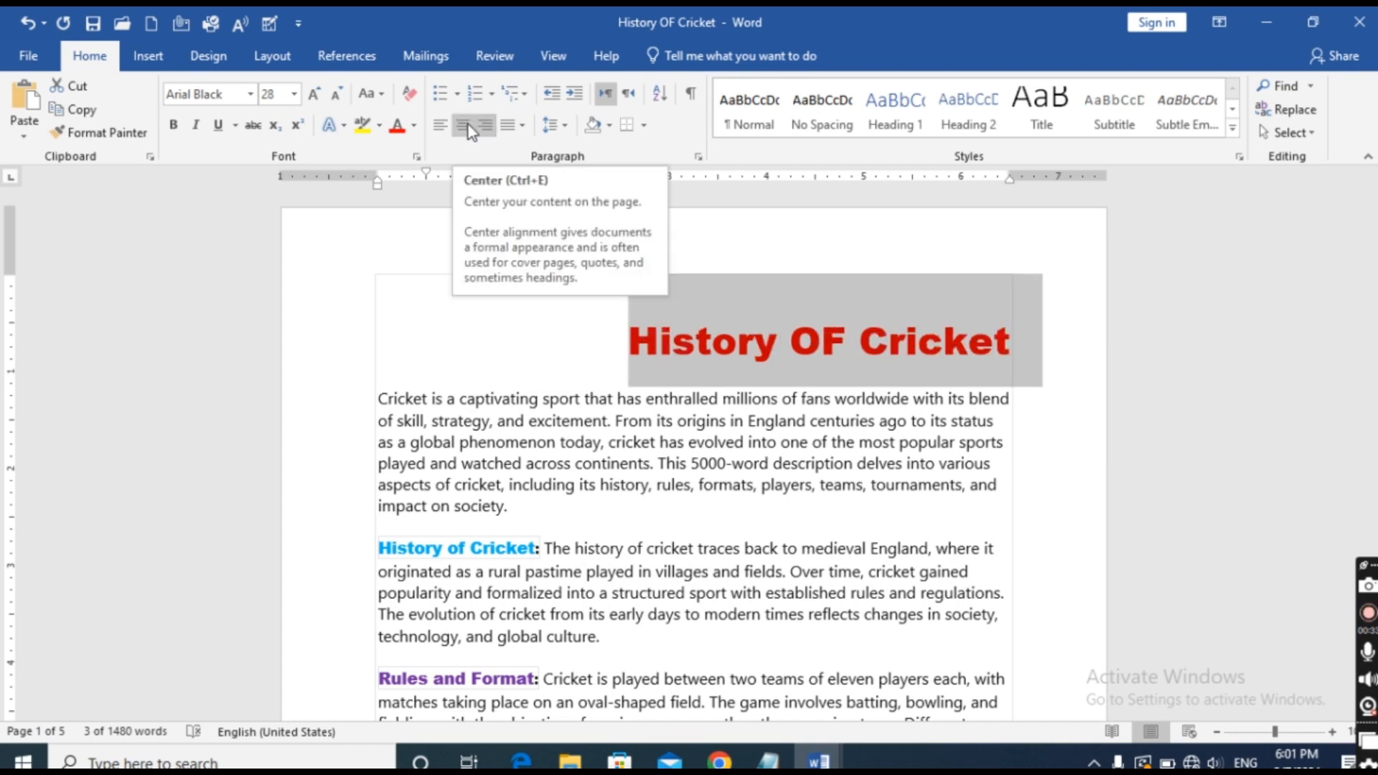
left_click(435, 131)
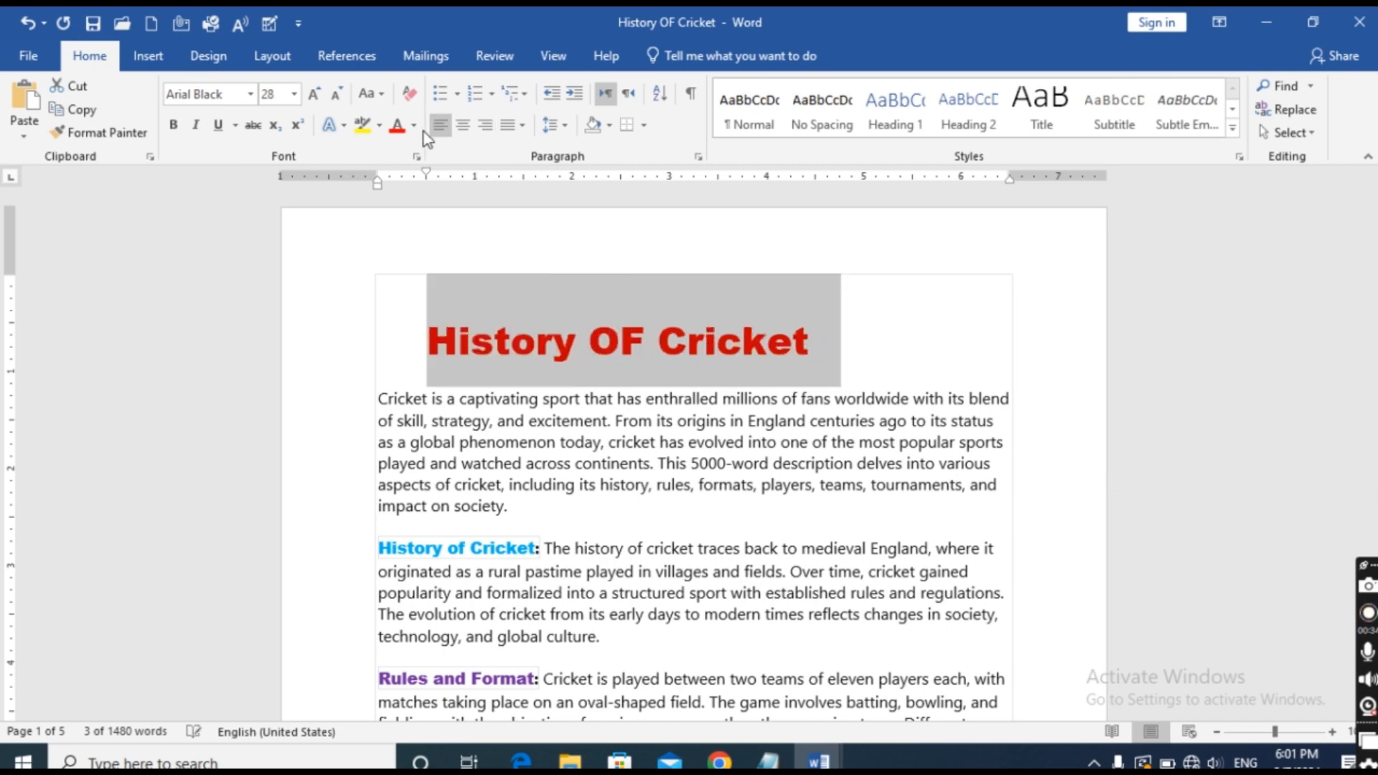
Place the cursor before the title text and indent the title by one more tab stop.
left_click(401, 356)
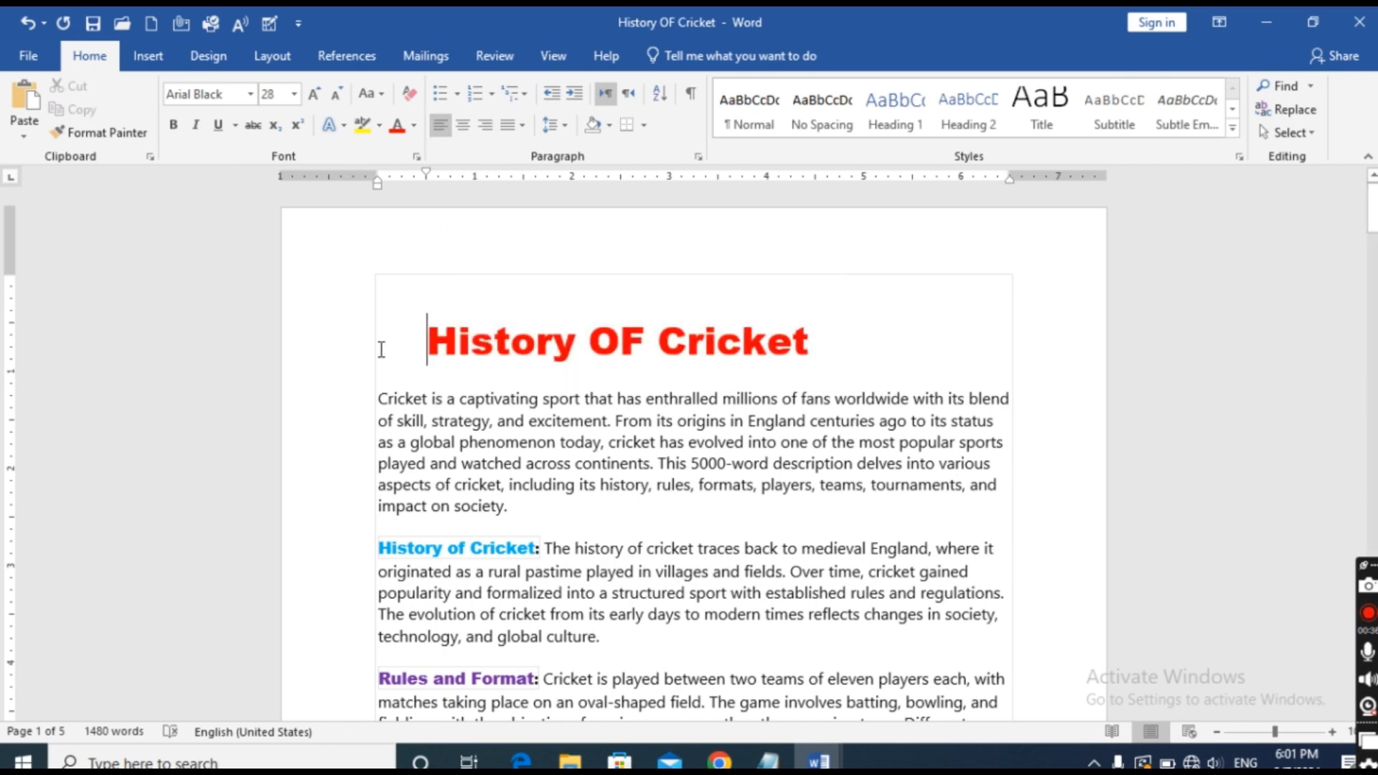
double_click(381, 349)
left_click(416, 350)
key("Tab")
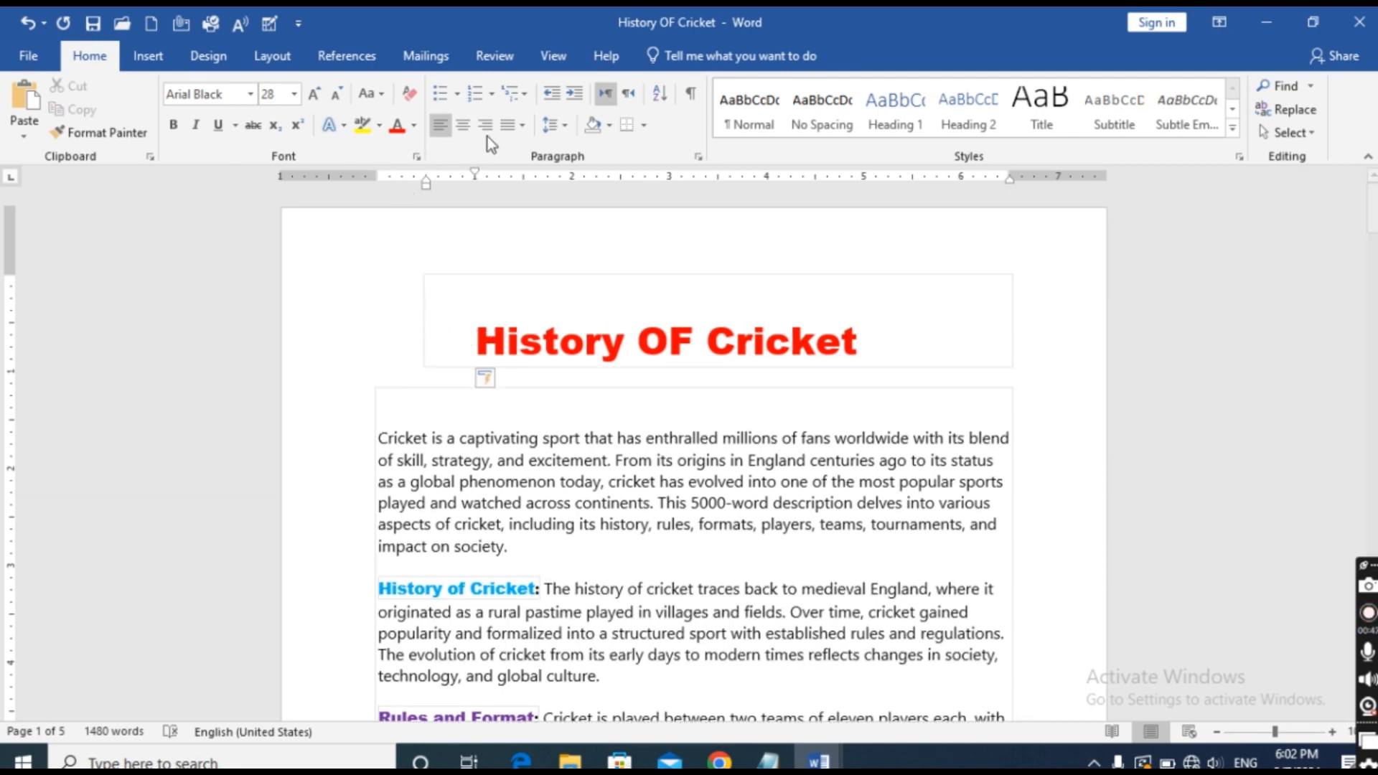
Apply centre, right and left alignment in turn to the further-indented title, finishing with it left-aligned.
left_click(466, 123)
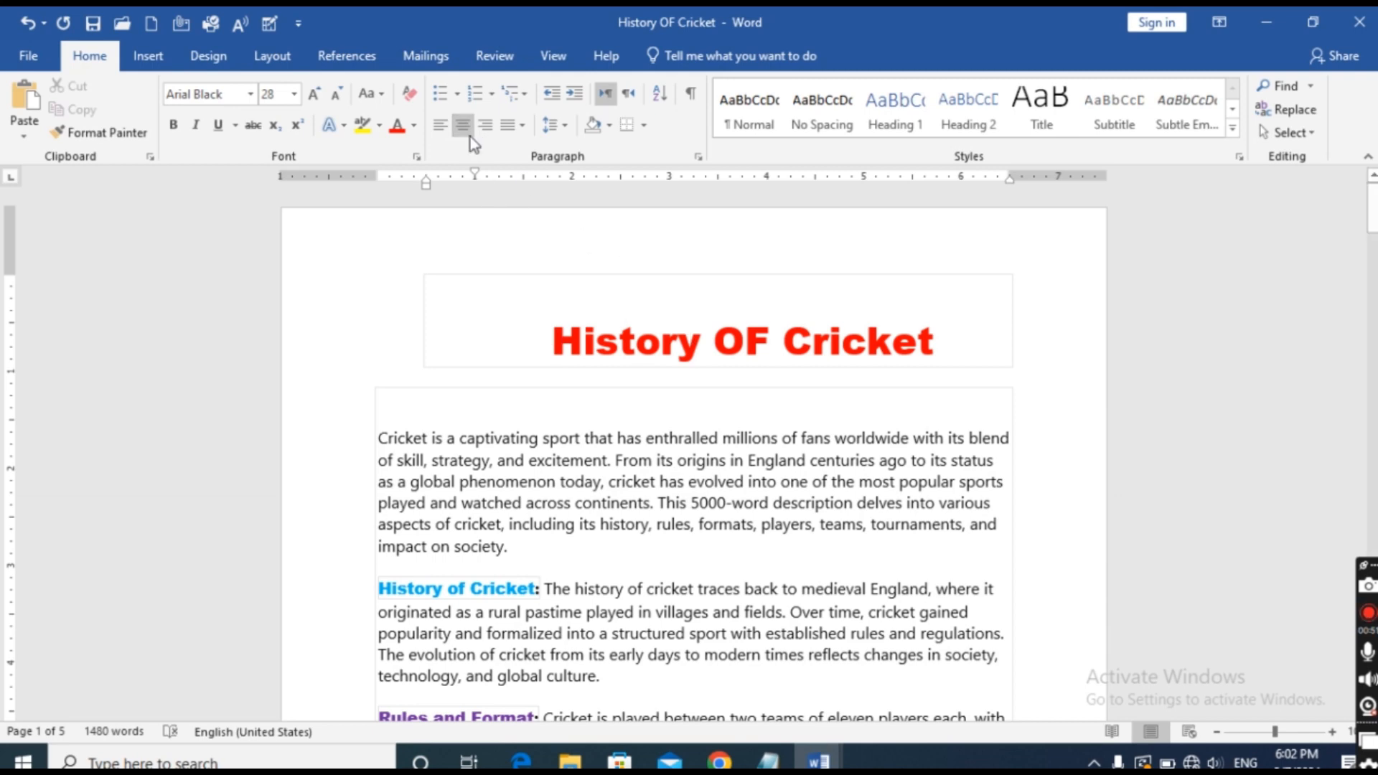
left_click(485, 125)
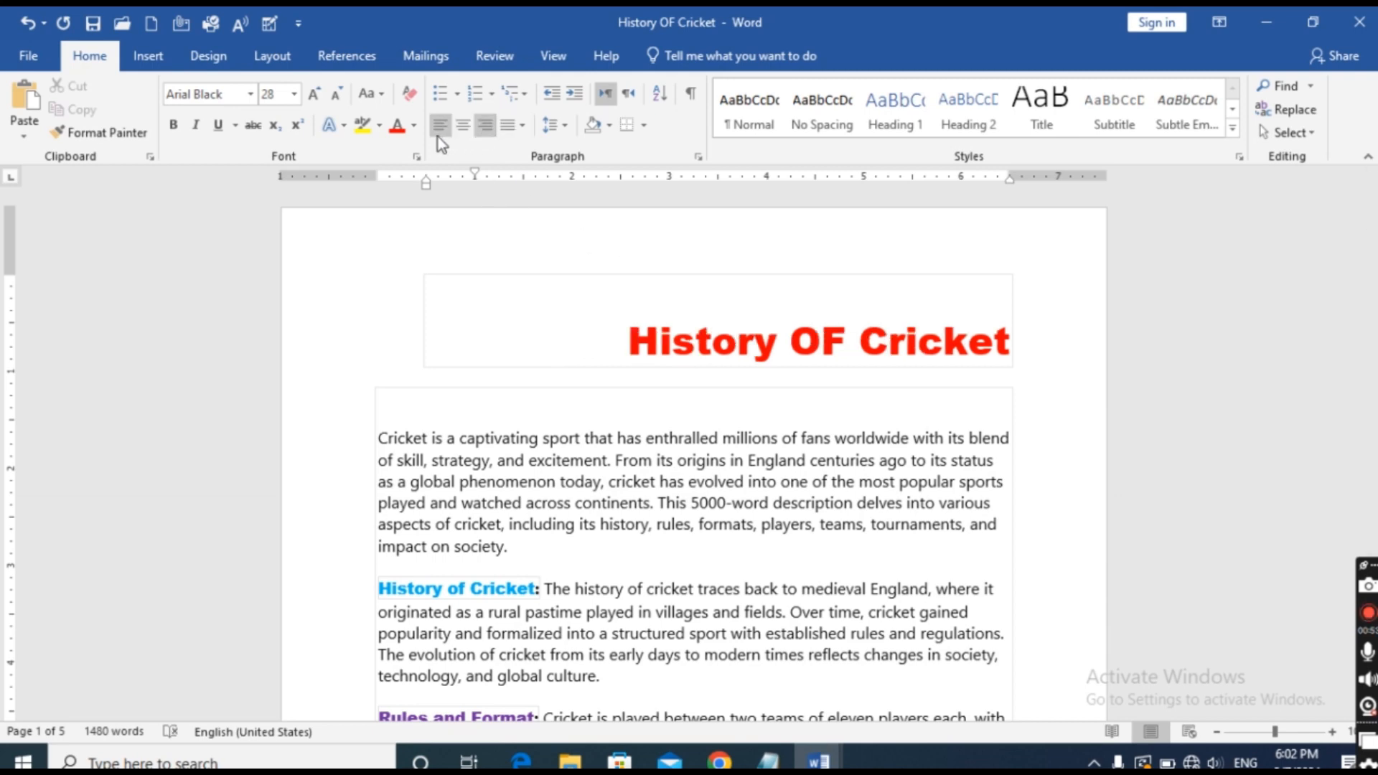
left_click(439, 130)
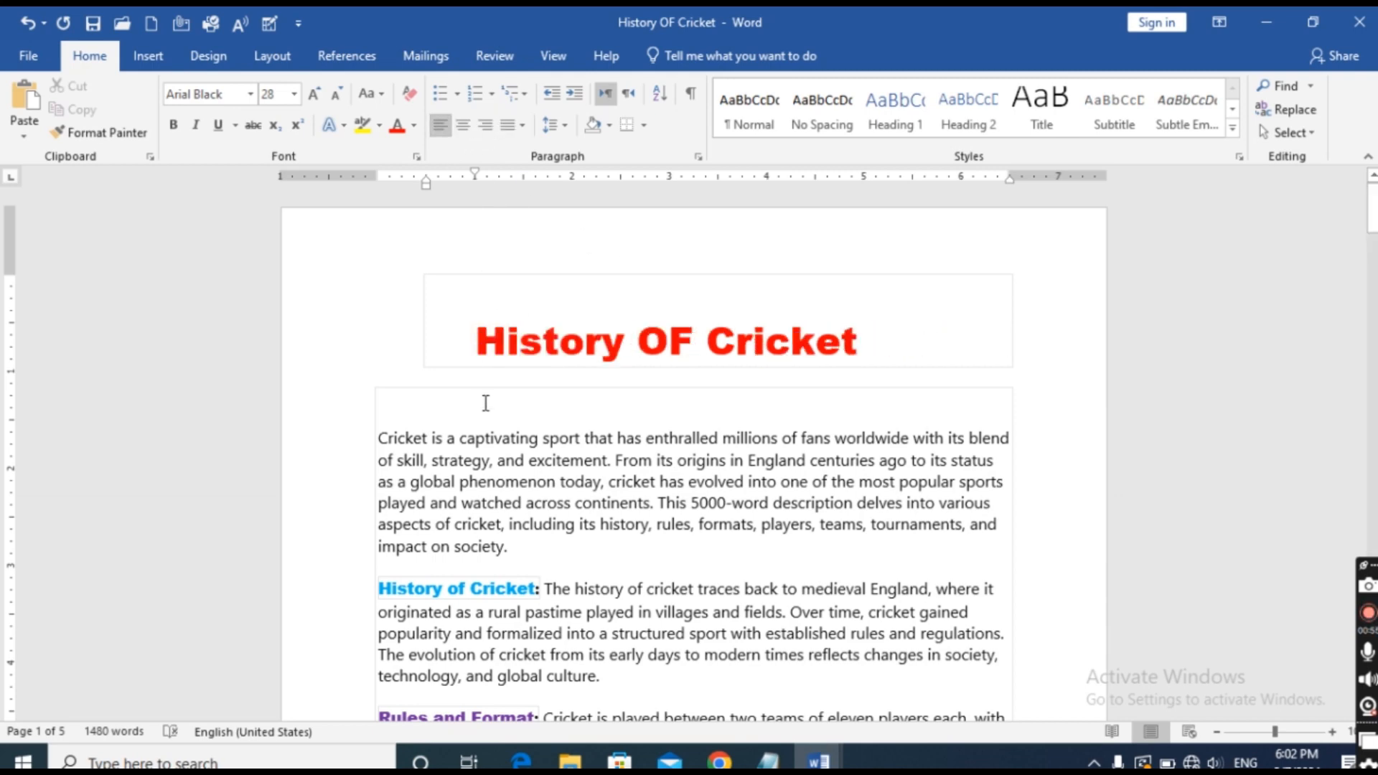
Remove the indentation and extra space before the "History OF Cricket" title, and centre the whole title line.
key("BackSpace")
key("BackSpace")
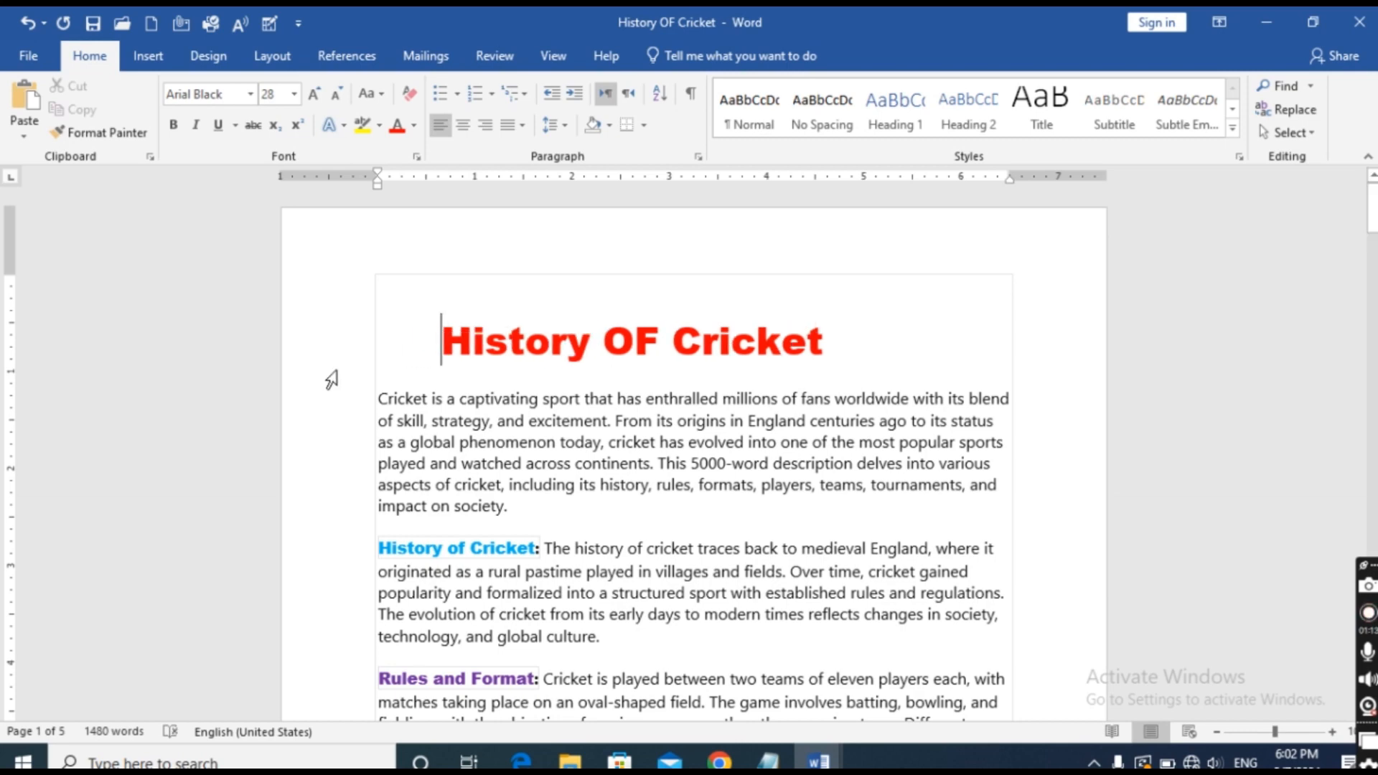
key("BackSpace")
key("BackSpace")
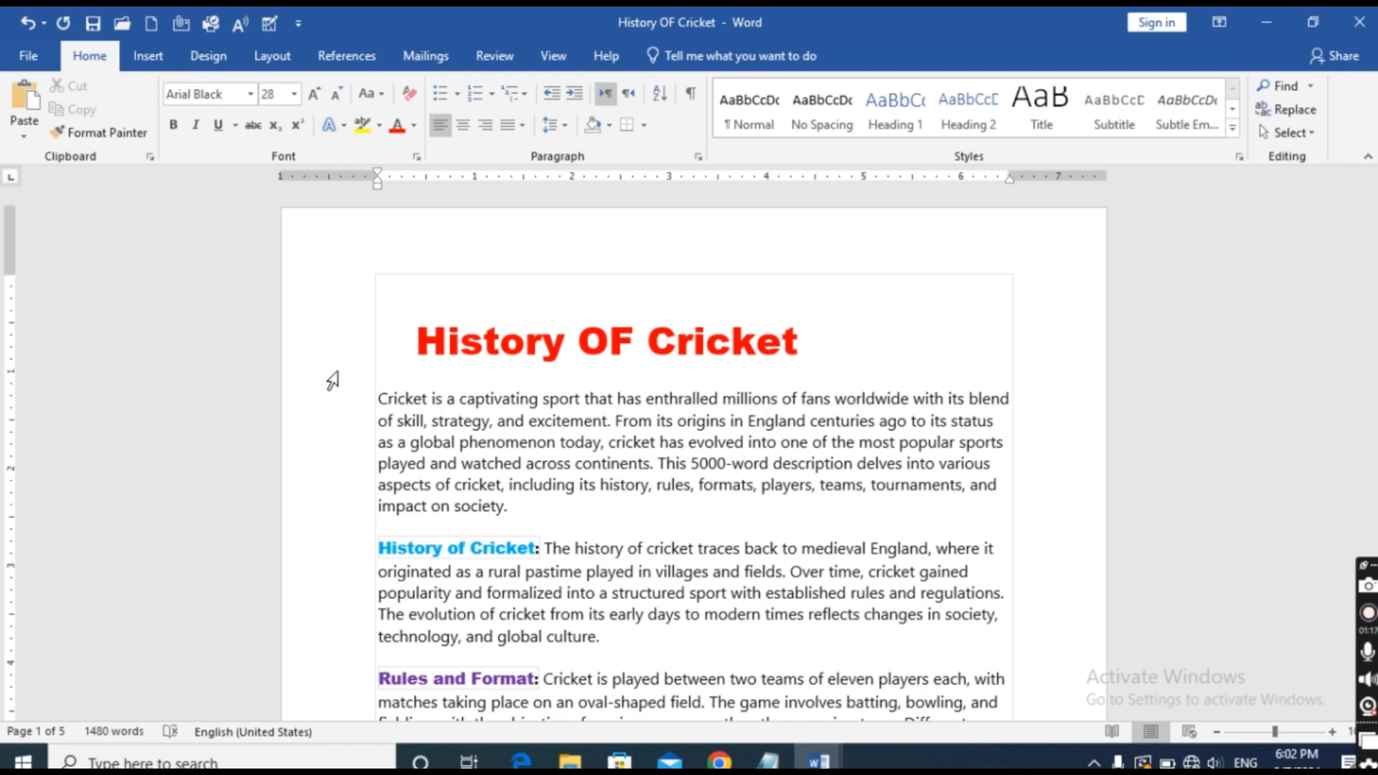
key("BackSpace")
key("BackSpace")
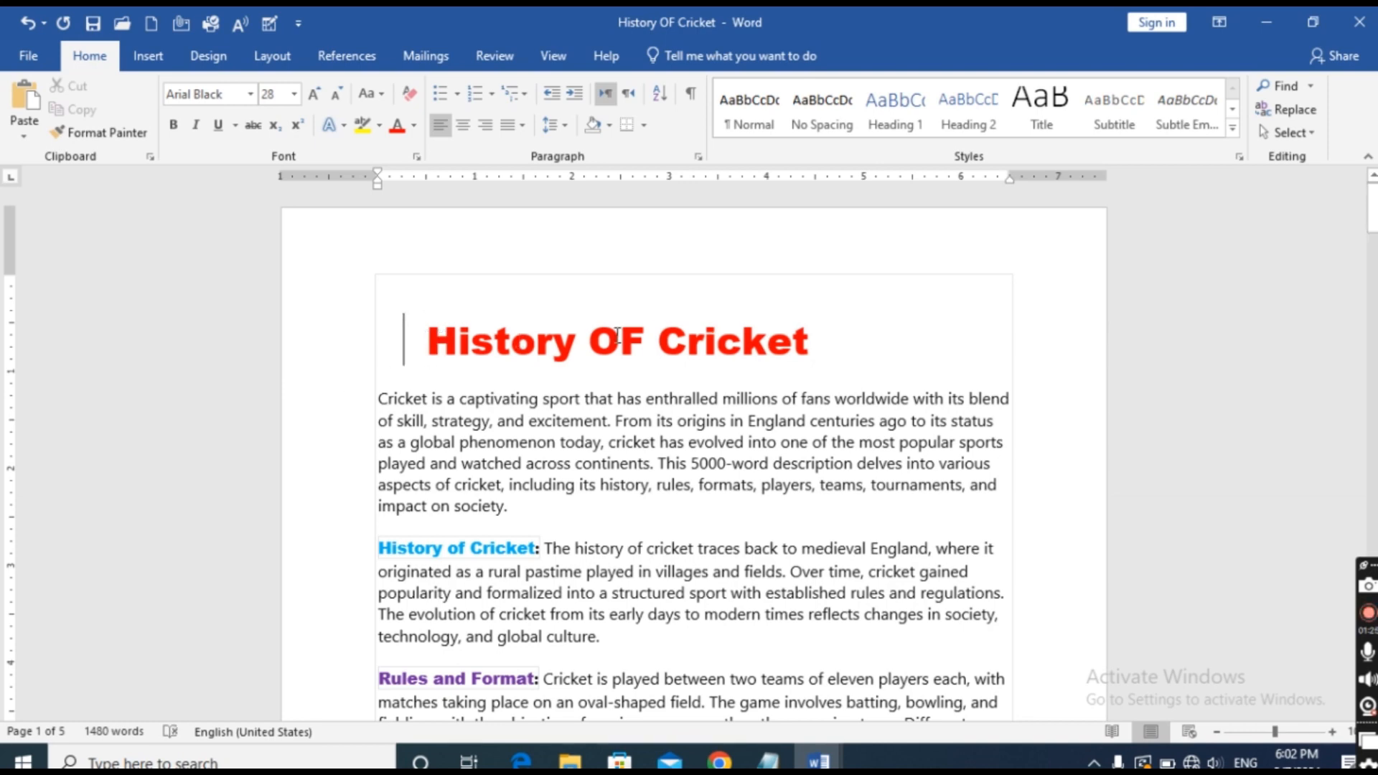
left_click_drag(402, 337, 851, 319)
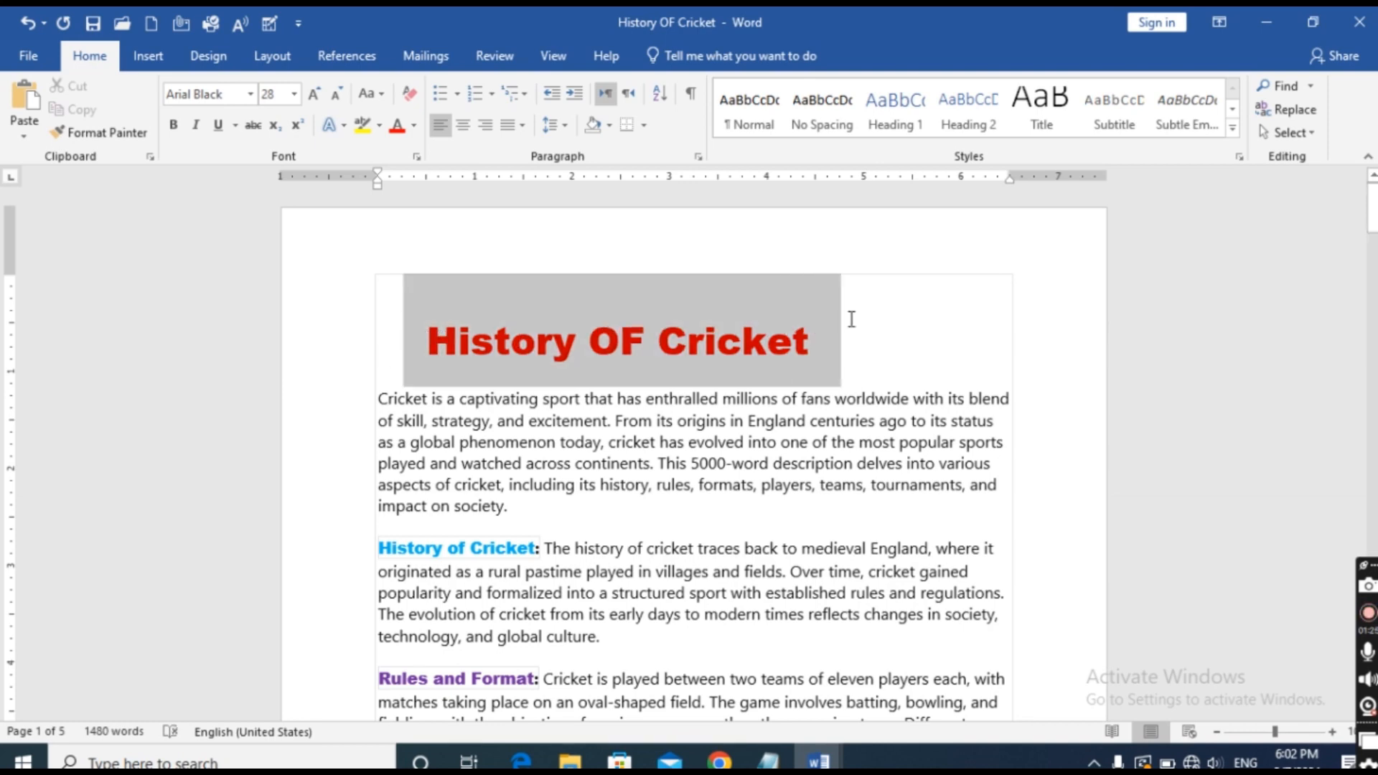
left_click(455, 134)
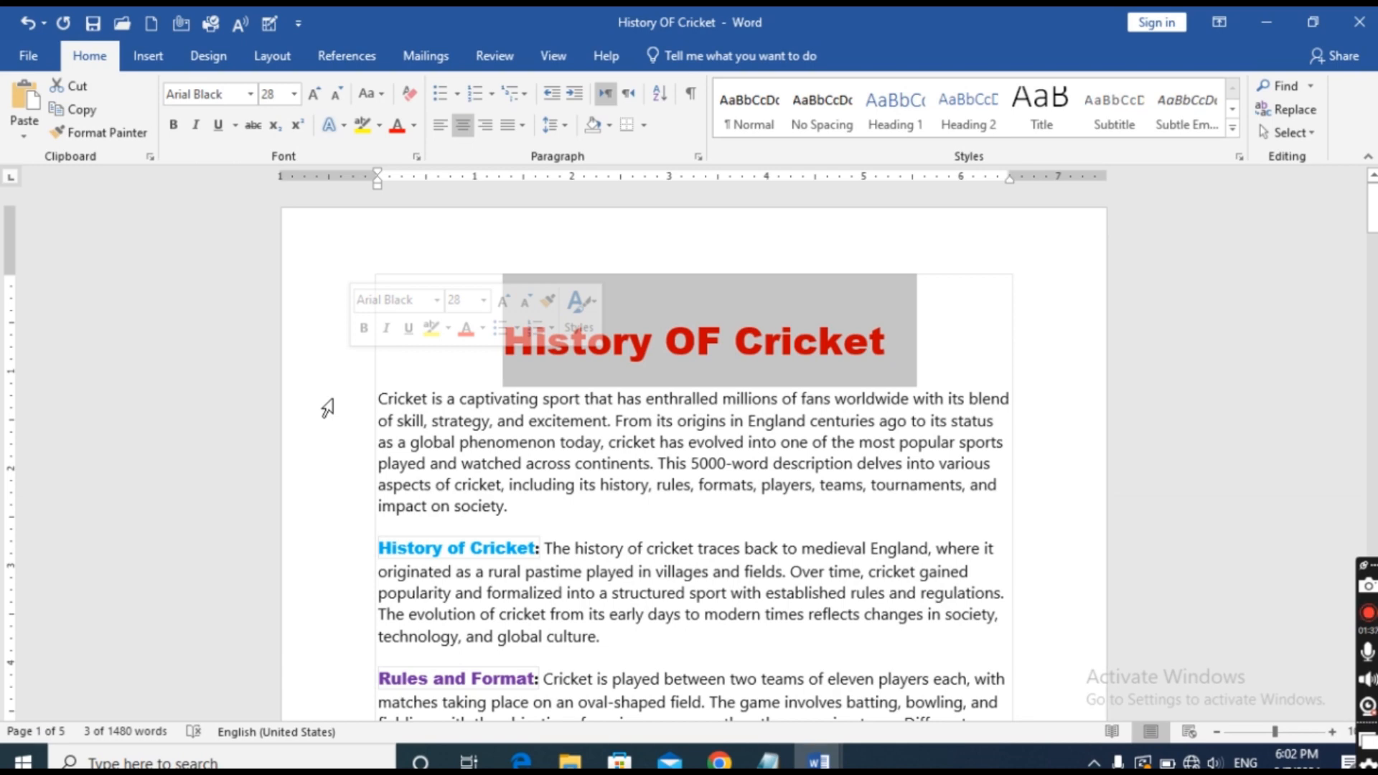
Look through the document's sections below the title for a multi-line paragraph suitable for demonstrating justification.
scroll(330, 409, "down", 2)
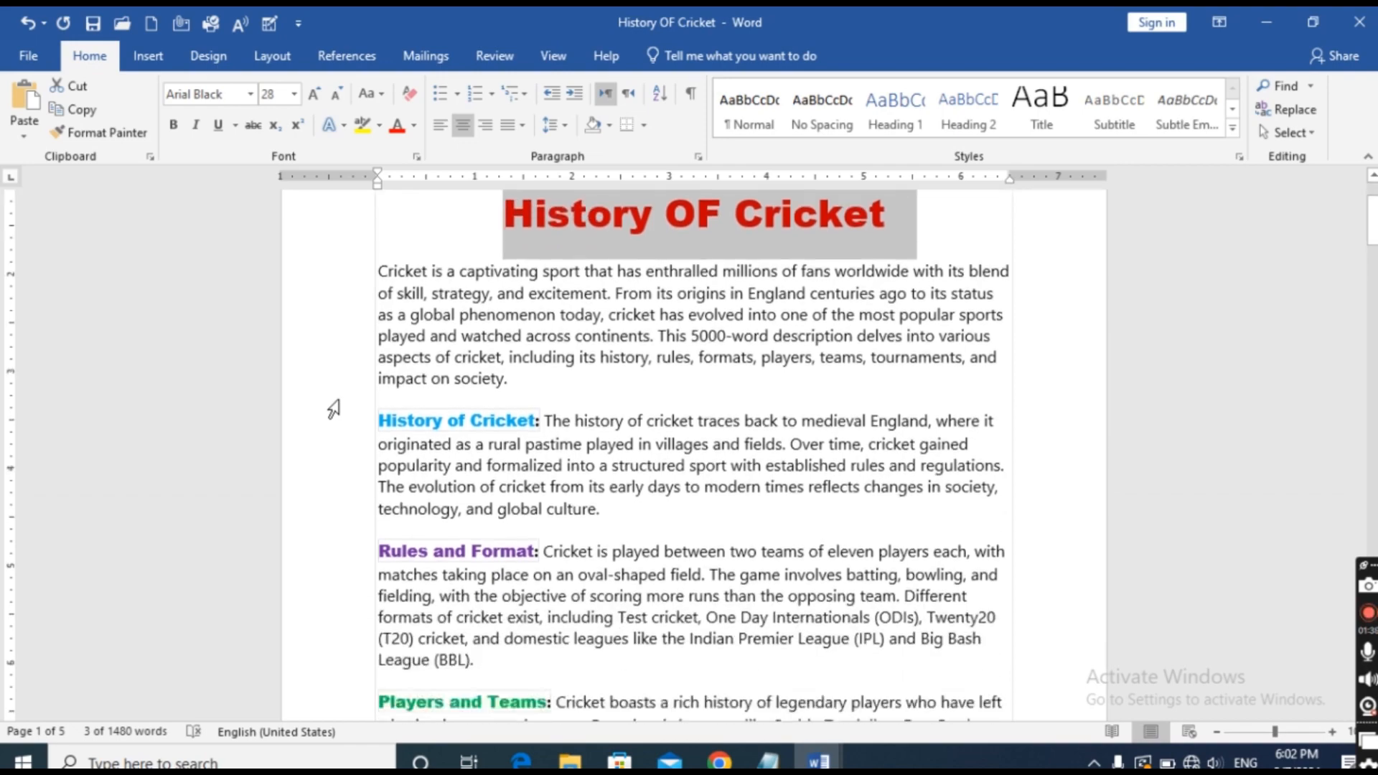
scroll(334, 409, "down", 10)
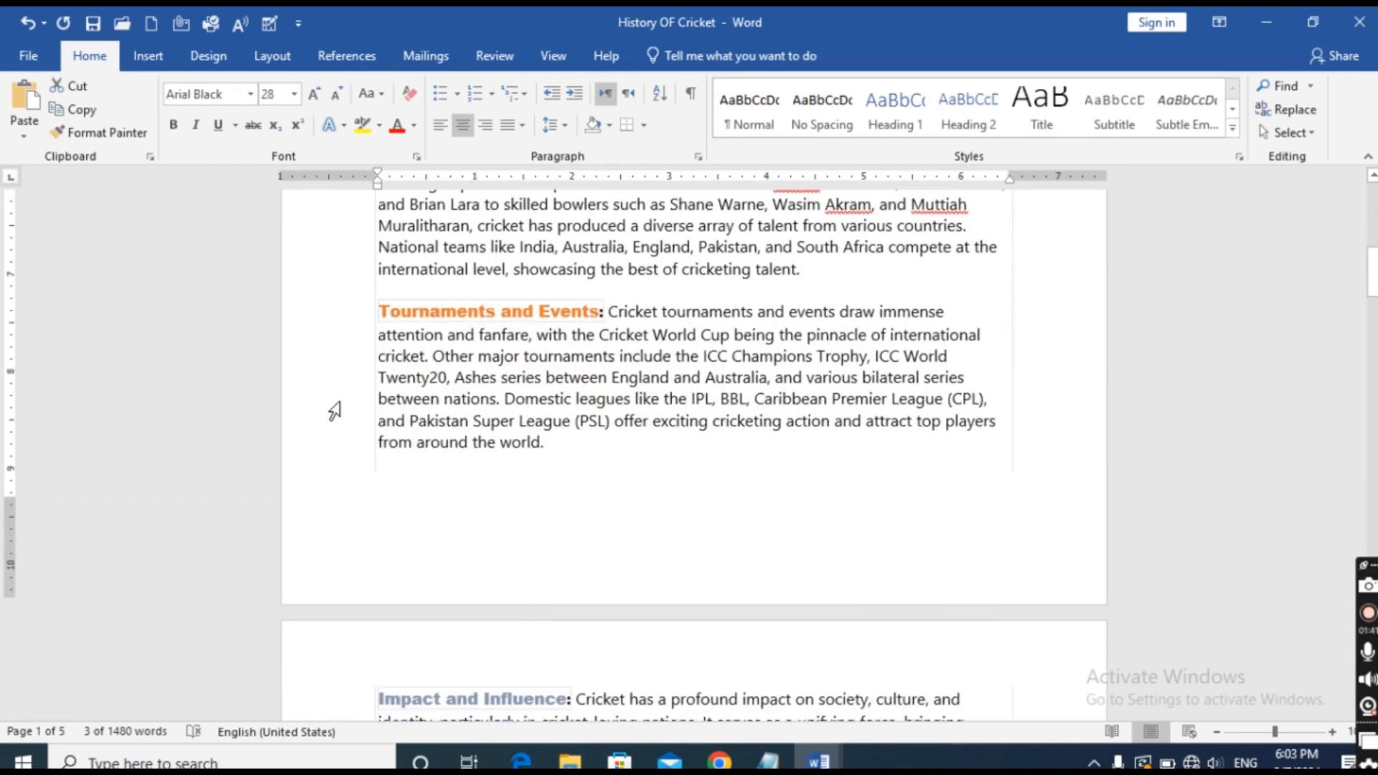
scroll(488, 423, "down", 5)
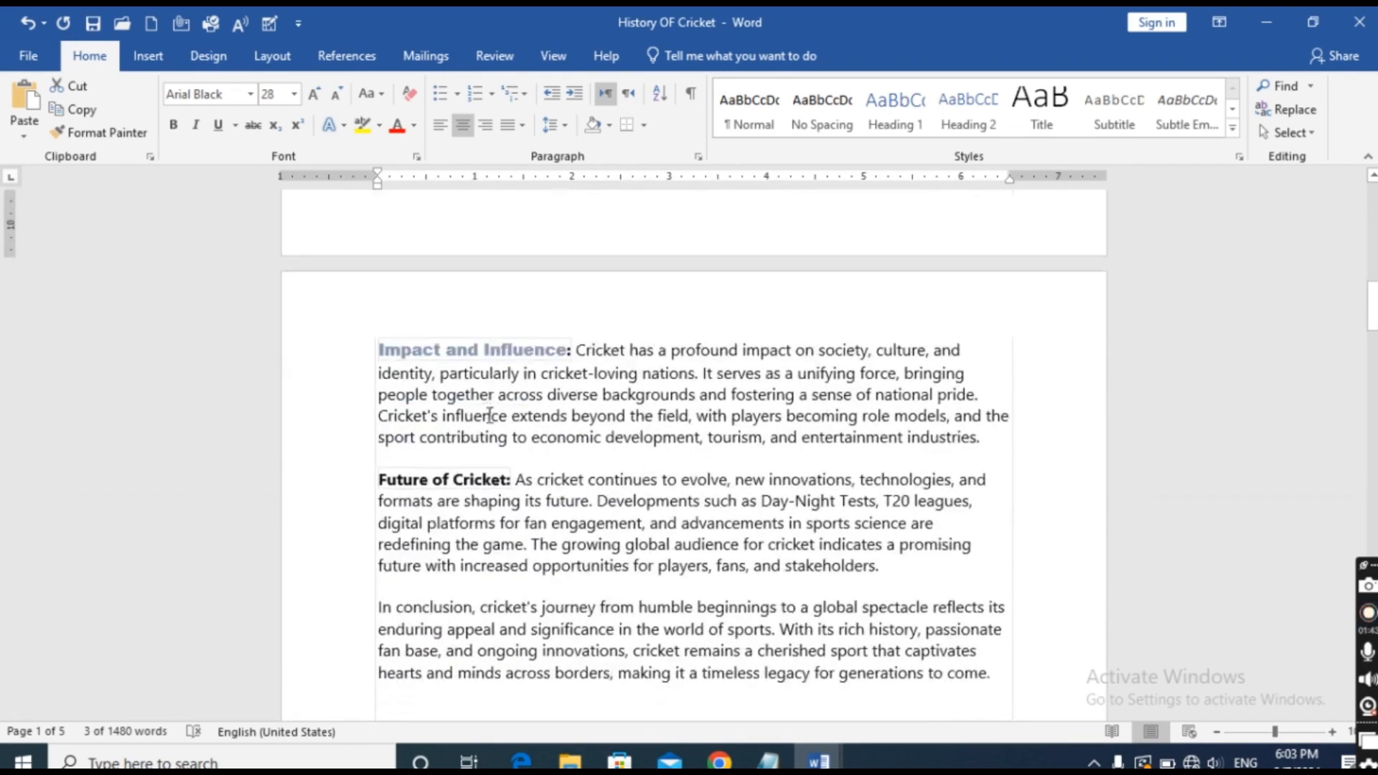
scroll(489, 416, "down", 8)
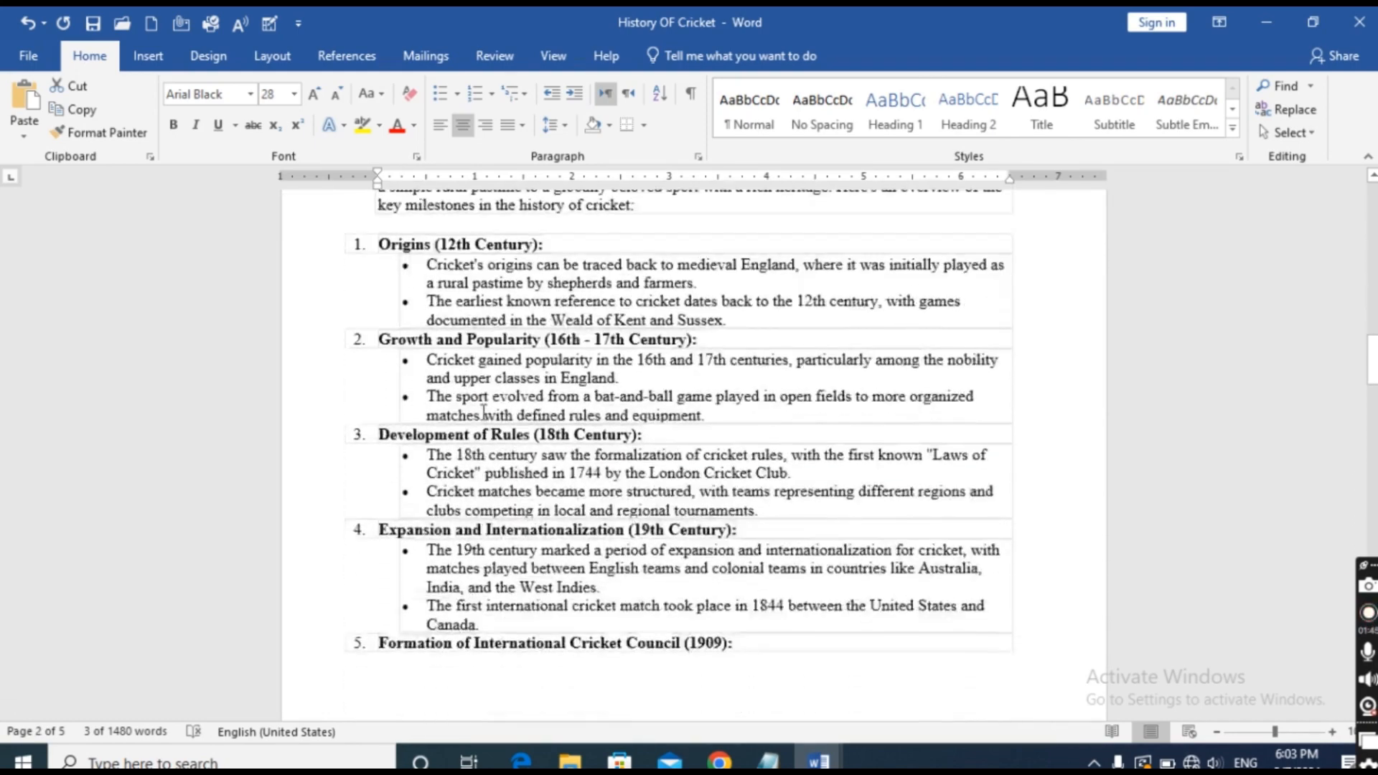
scroll(485, 416, "down", 6)
scroll(487, 421, "up", 11)
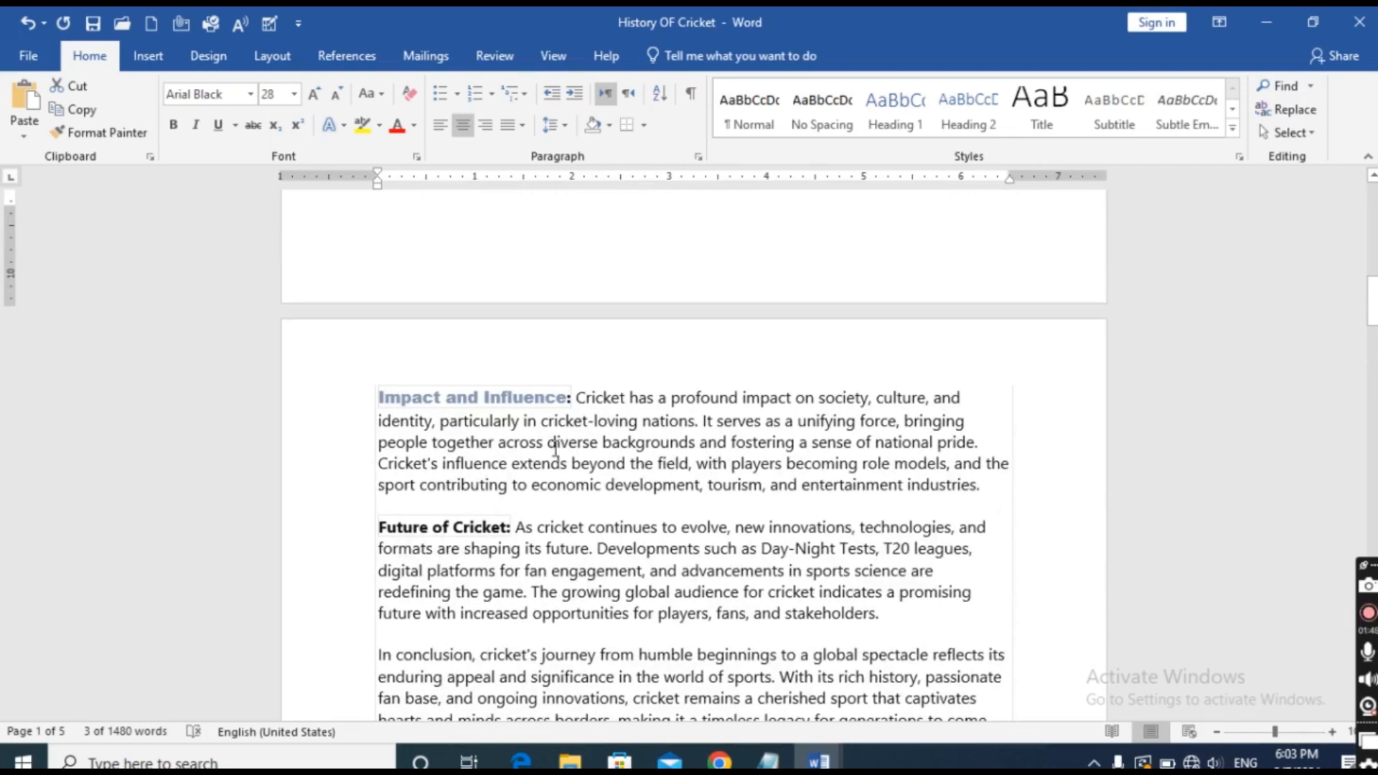
scroll(556, 449, "up", 3)
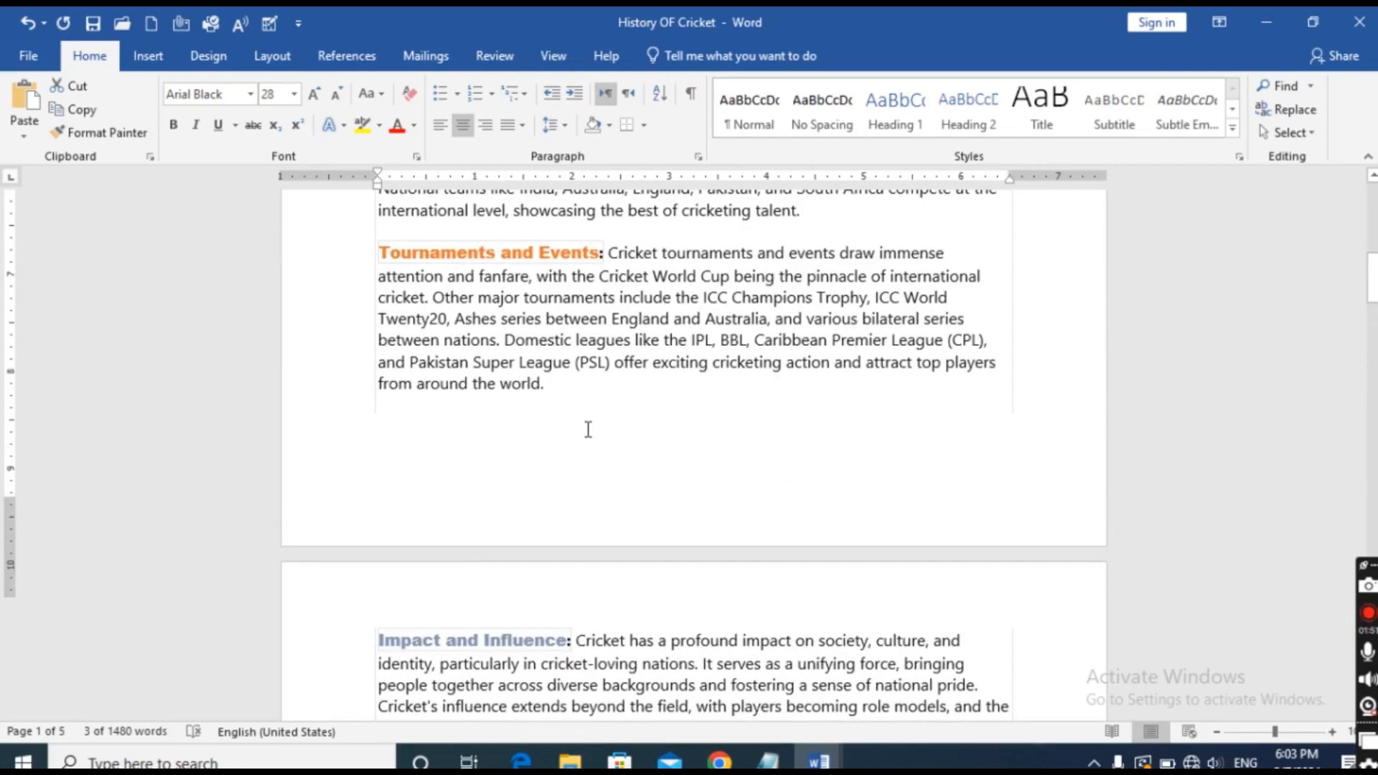
scroll(578, 459, "up", 1)
scroll(590, 323, "up", 2)
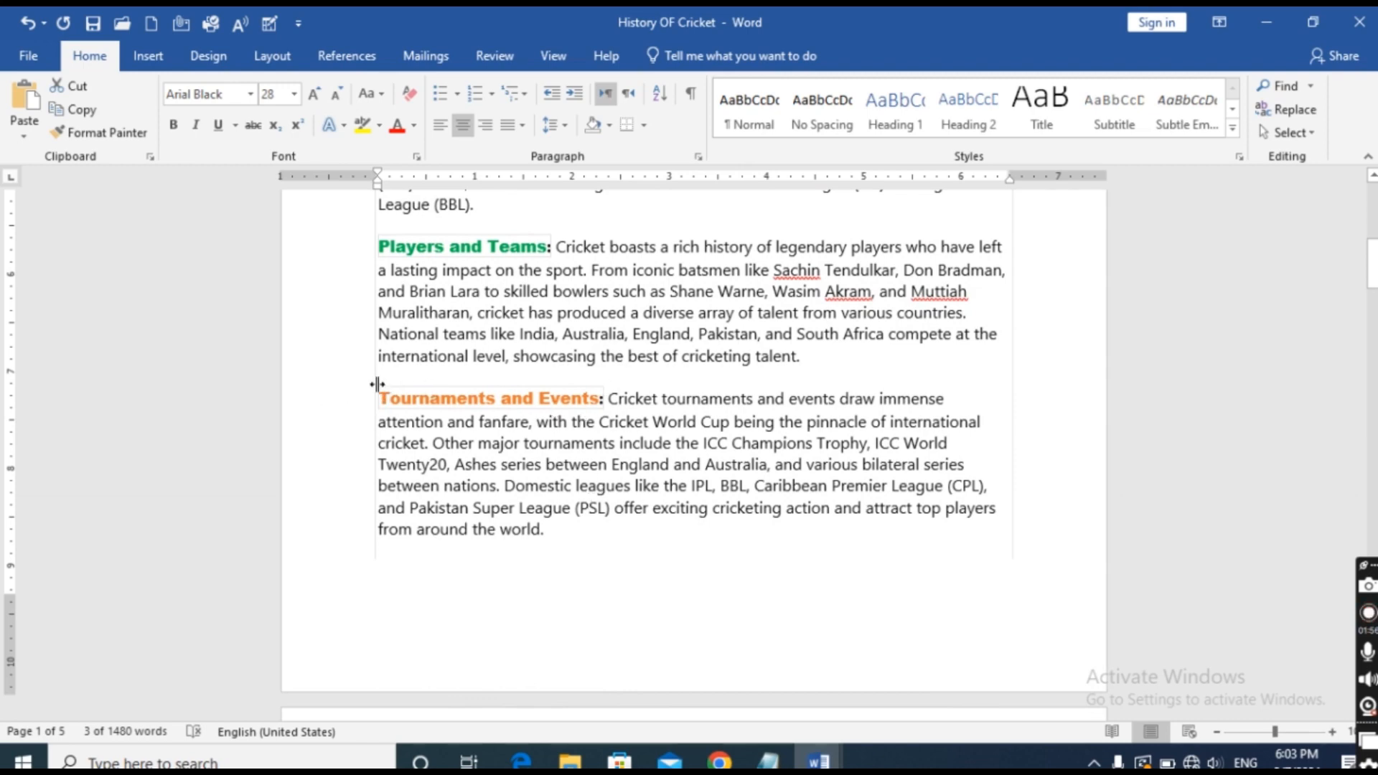
Copy the Tournaments and Events paragraph and paste it twice below the closing IPL paragraph at the end of the document.
left_click_drag(383, 399, 571, 528)
key("ctrl+c")
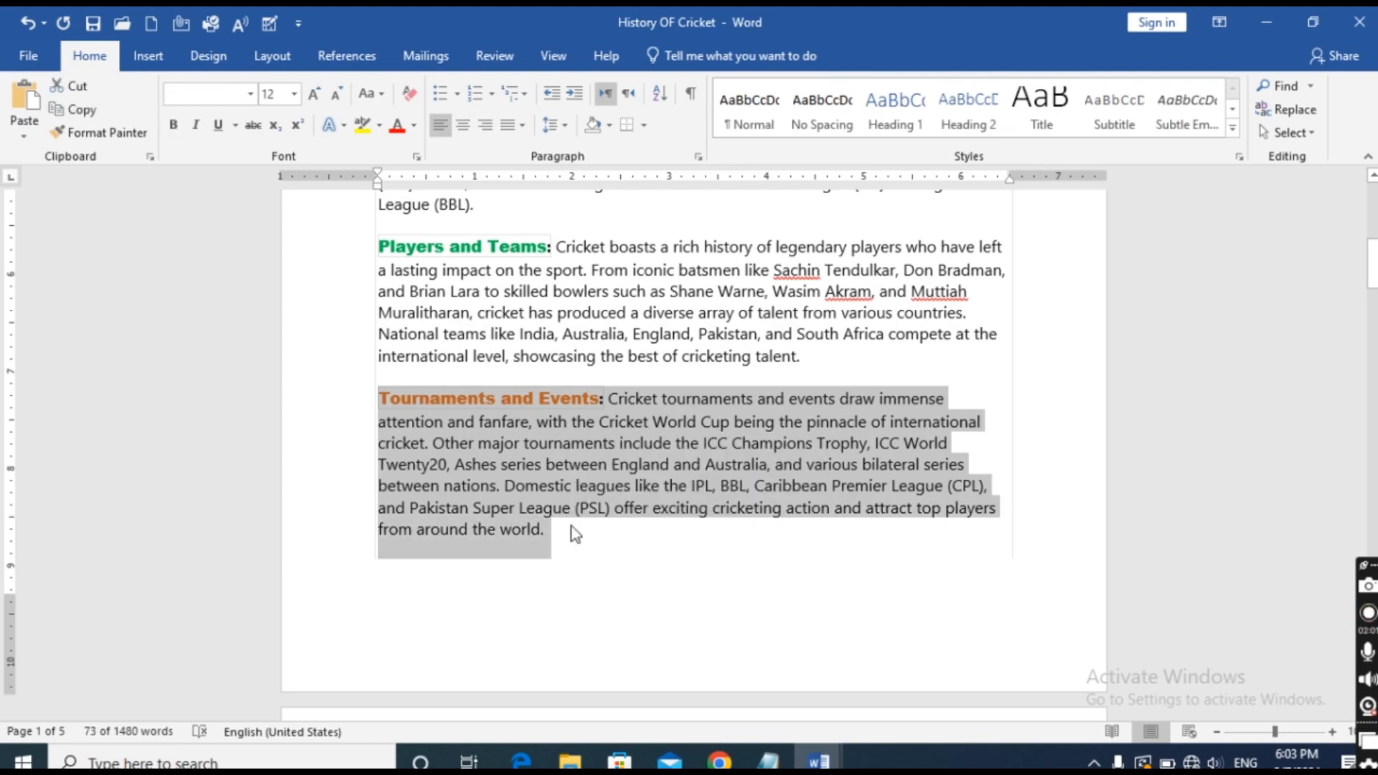
scroll(572, 524, "down", 3)
scroll(573, 522, "down", 20)
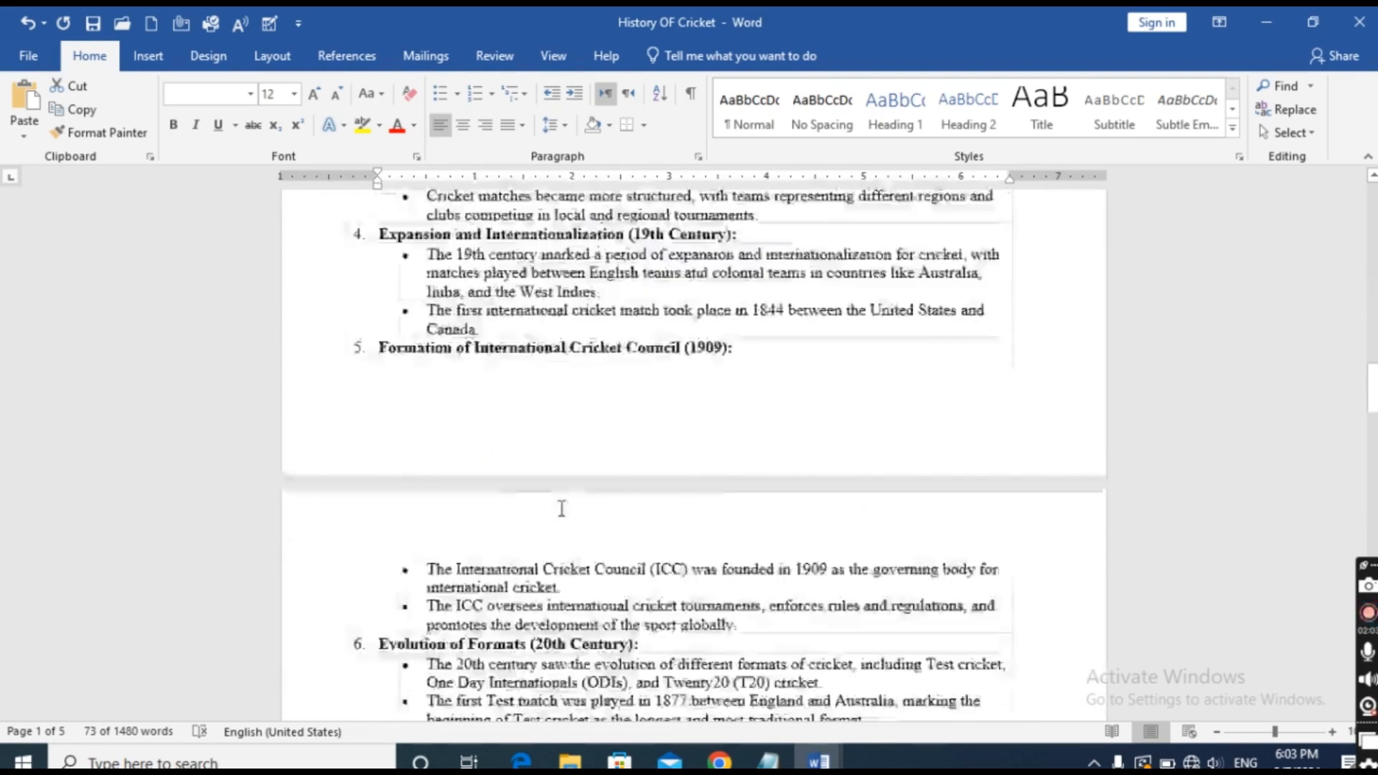
scroll(556, 500, "down", 20)
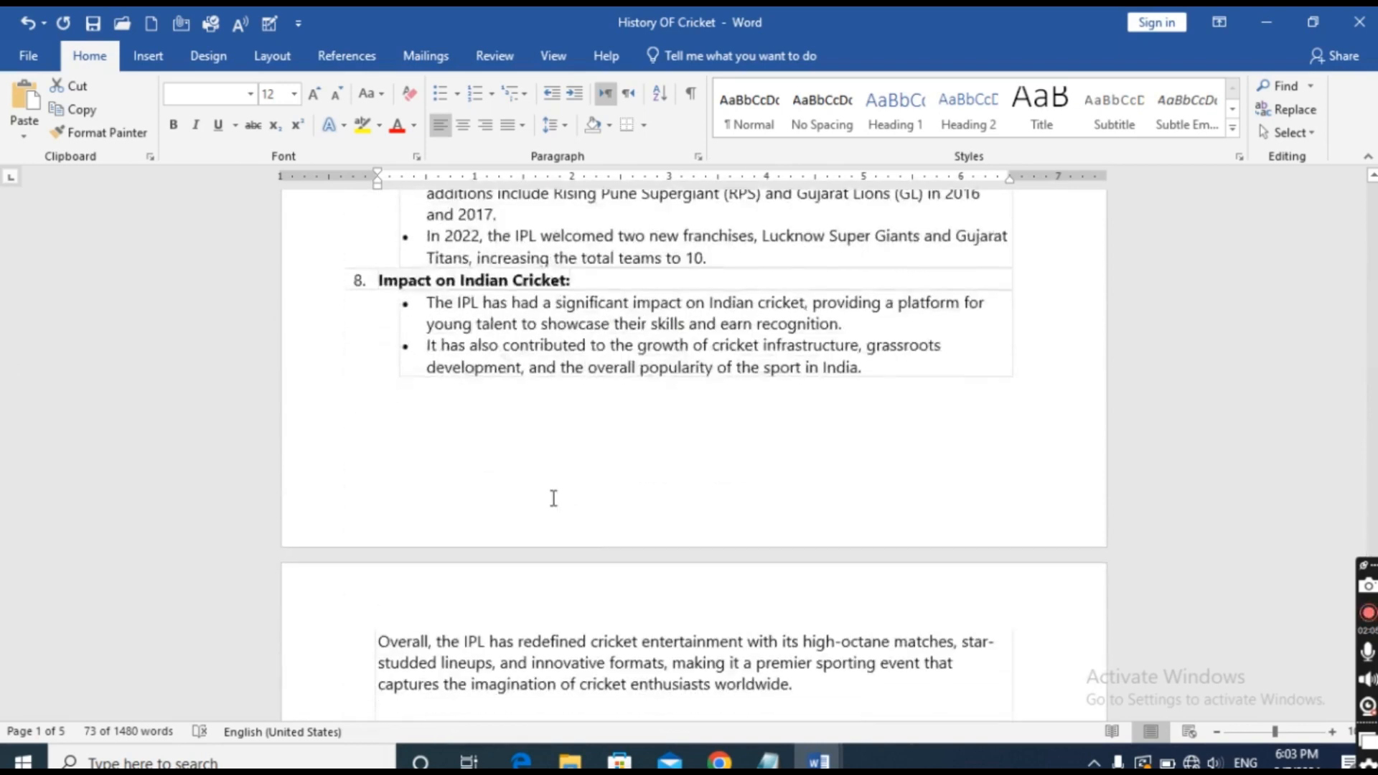
scroll(551, 332, "up", 2)
left_click(538, 338)
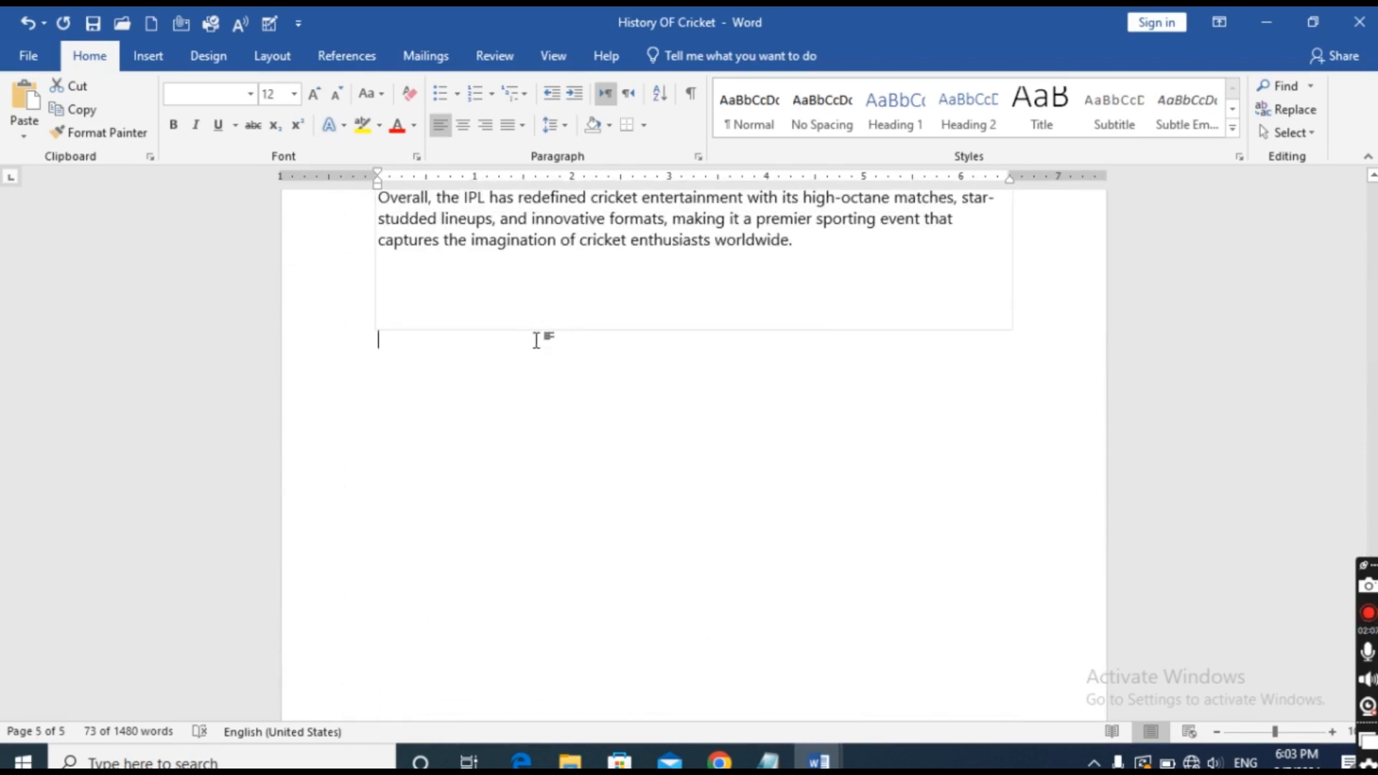
key("ctrl+v")
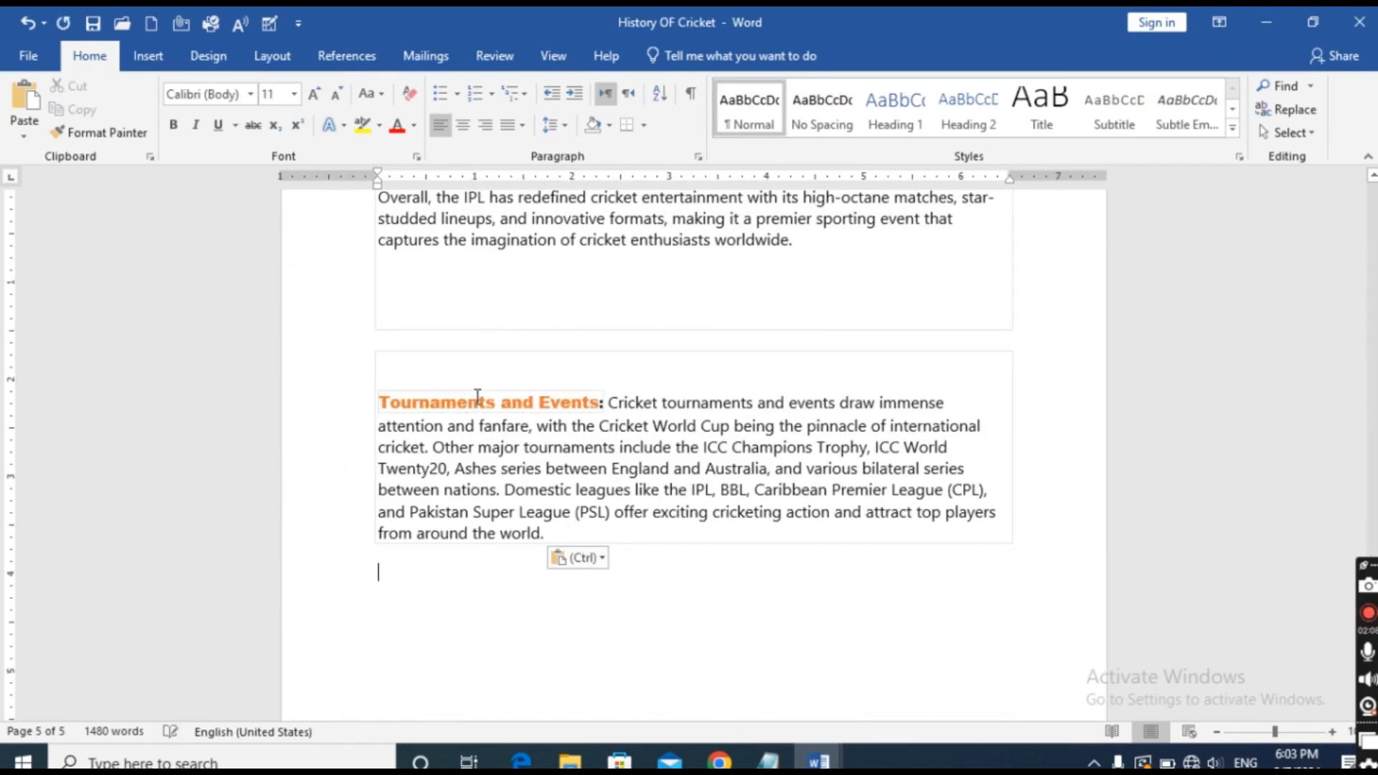
key("ctrl+v")
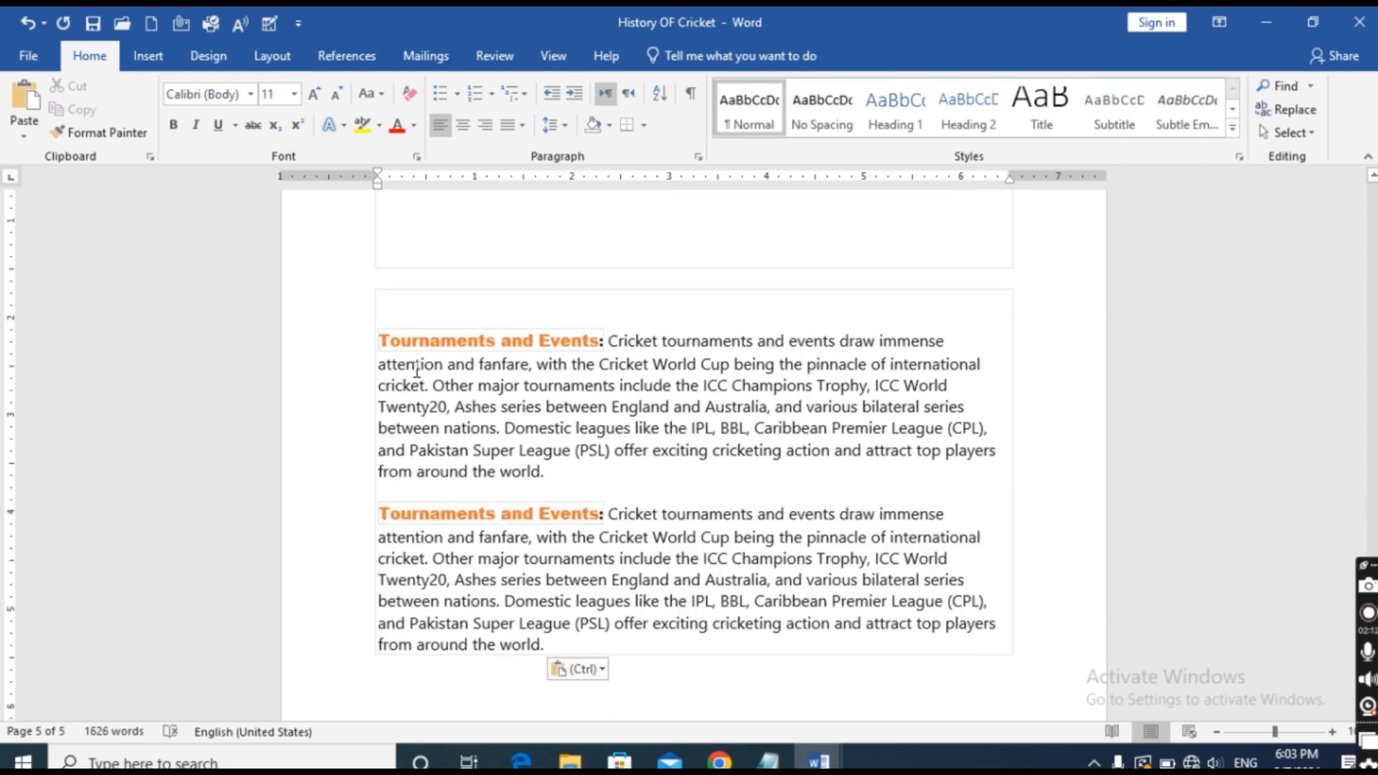
Apply Justify to the first pasted Tournaments and Events paragraph and compare its line endings with those of the left-aligned copy.
left_click(381, 342)
left_click_drag(381, 343, 637, 481)
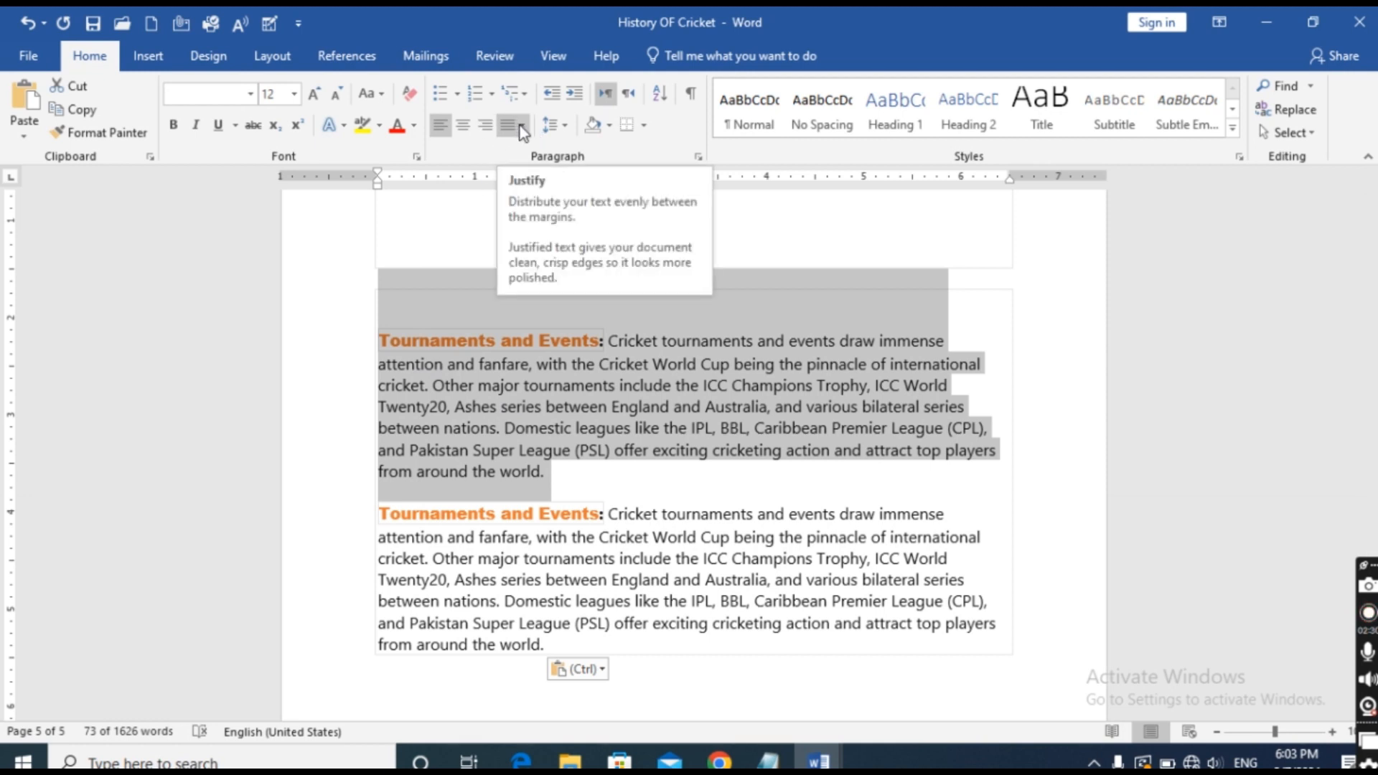
left_click(565, 126)
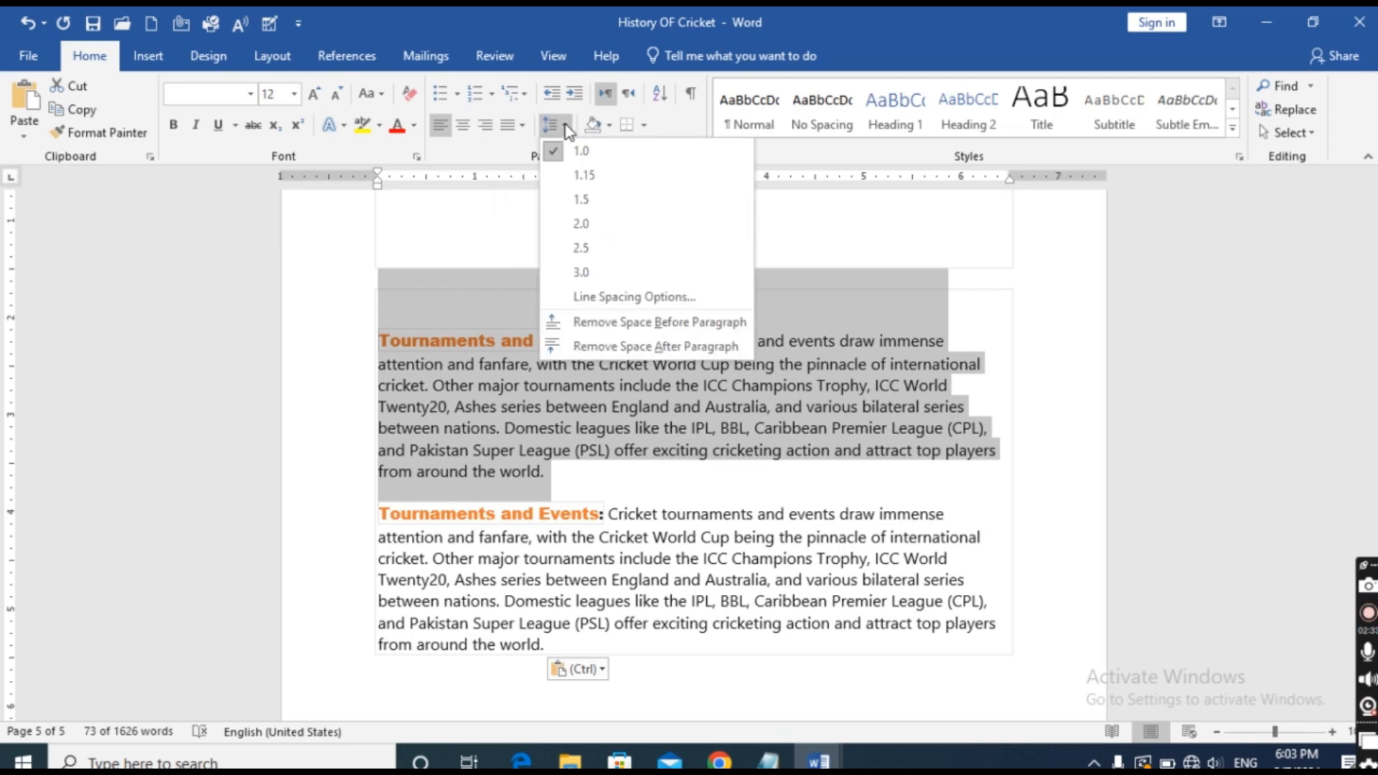
left_click(522, 127)
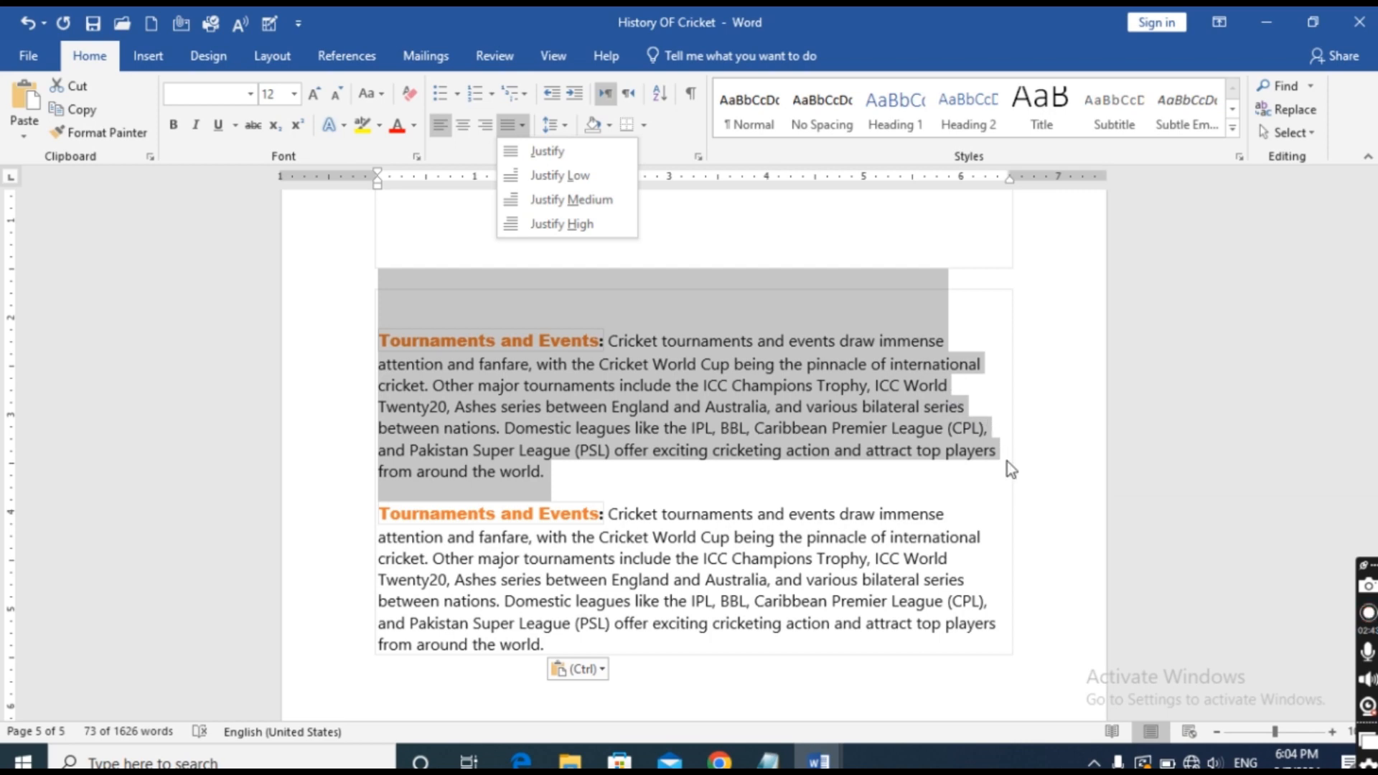
left_click(539, 152)
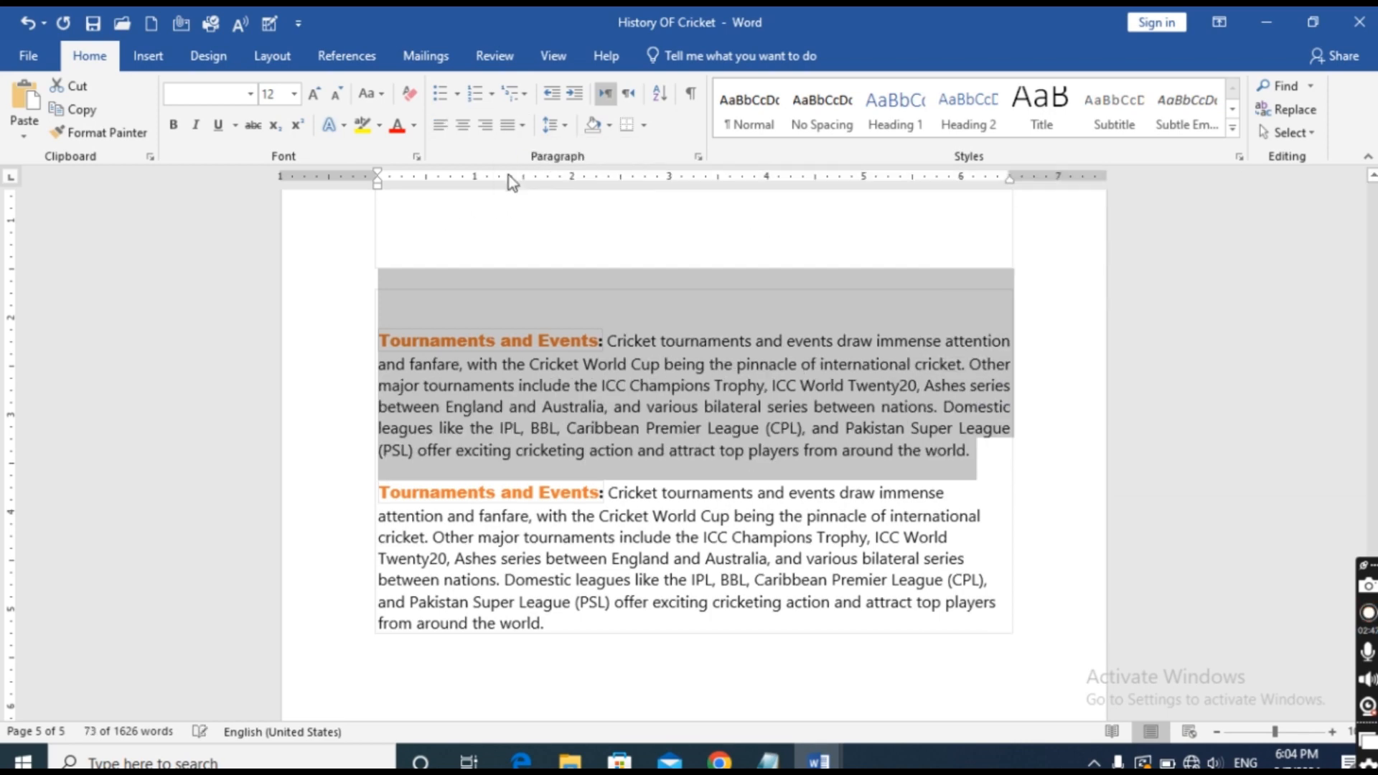
left_click(357, 452)
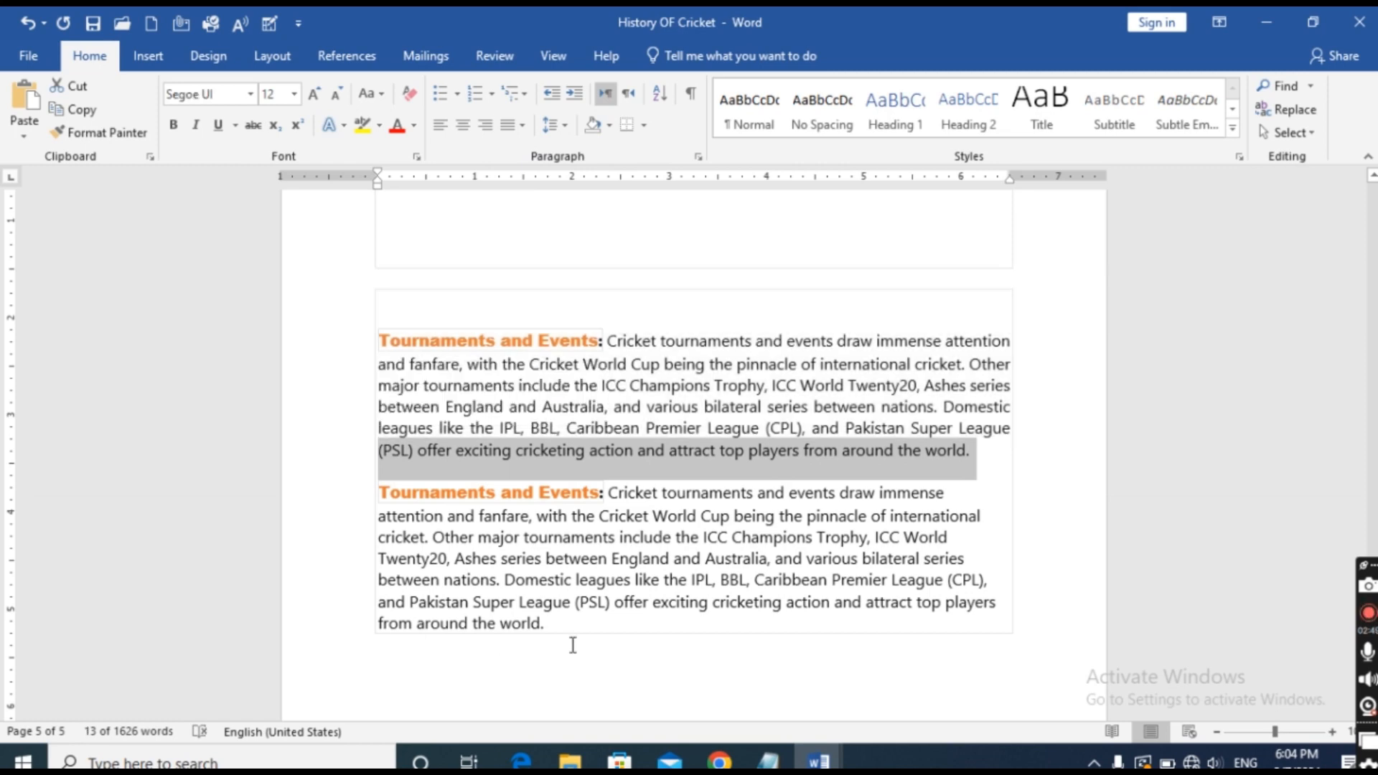
left_click(318, 641)
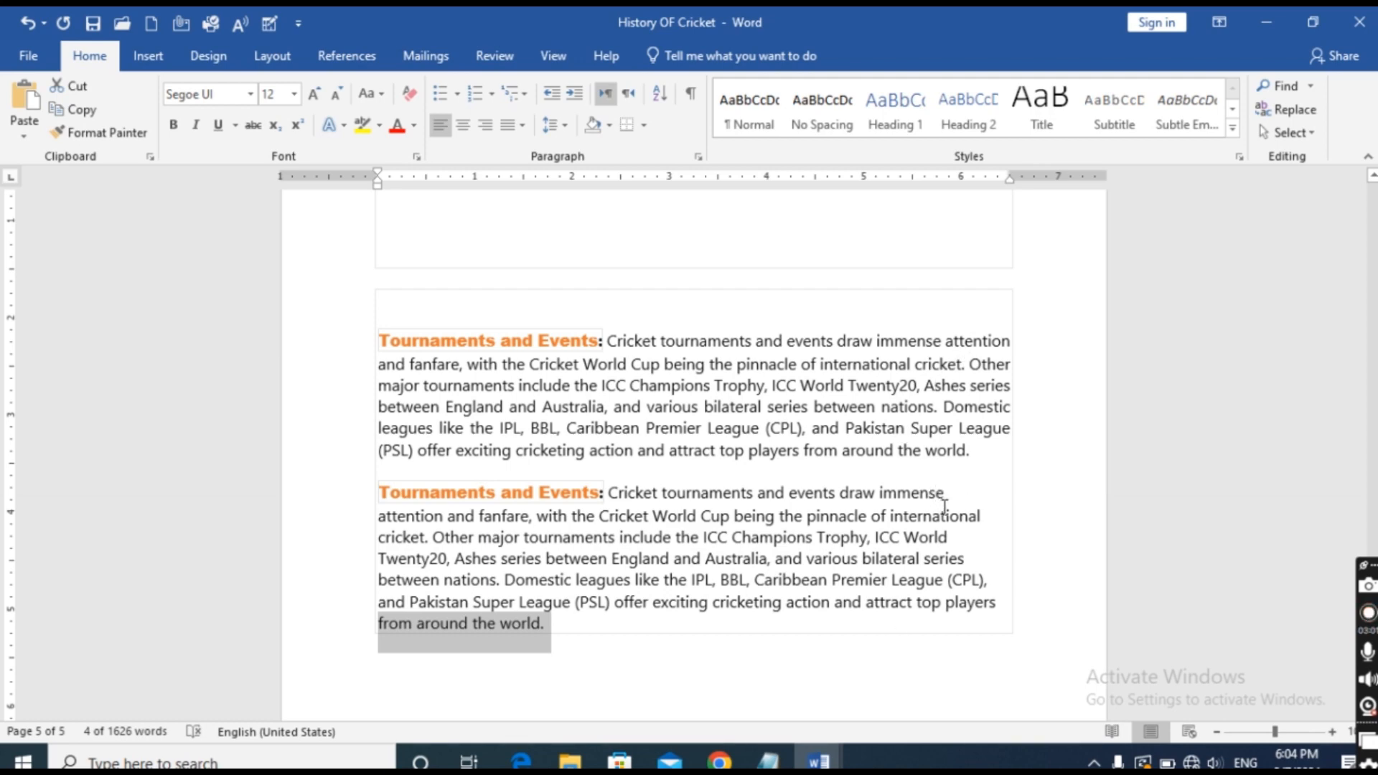
left_click(946, 493)
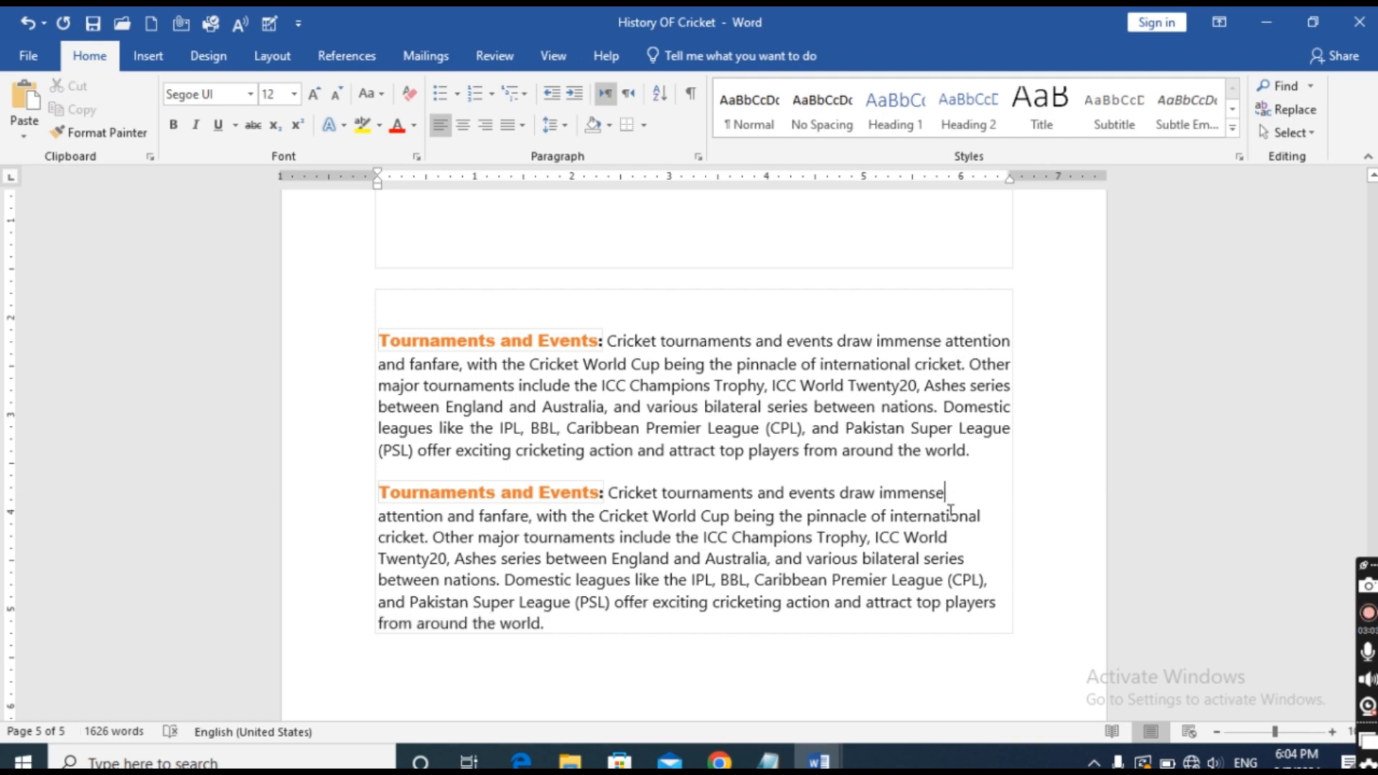
left_click(984, 517)
left_click(970, 559)
Set the alignment of the first pasted Tournaments and Events paragraph to Justify Medium.
left_click_drag(381, 334, 977, 463)
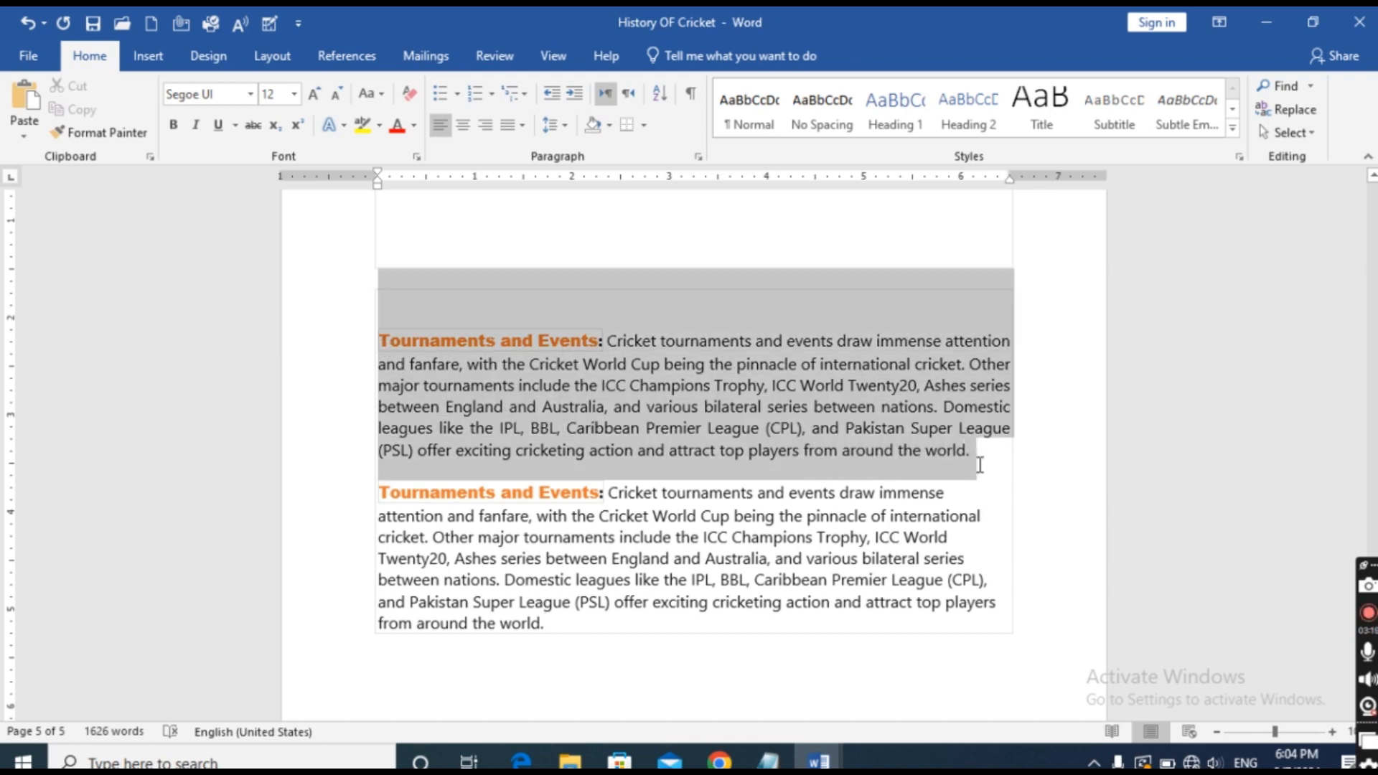
left_click(522, 125)
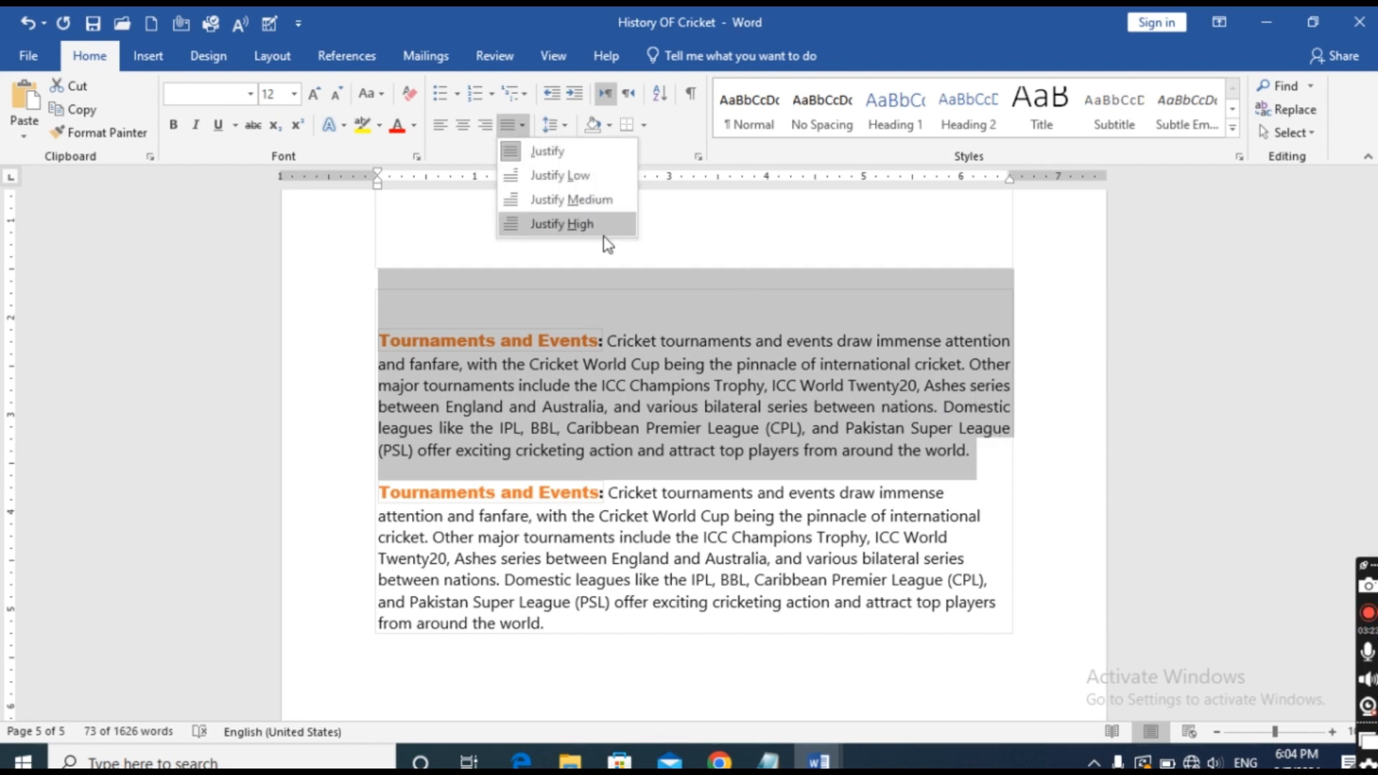
left_click(579, 205)
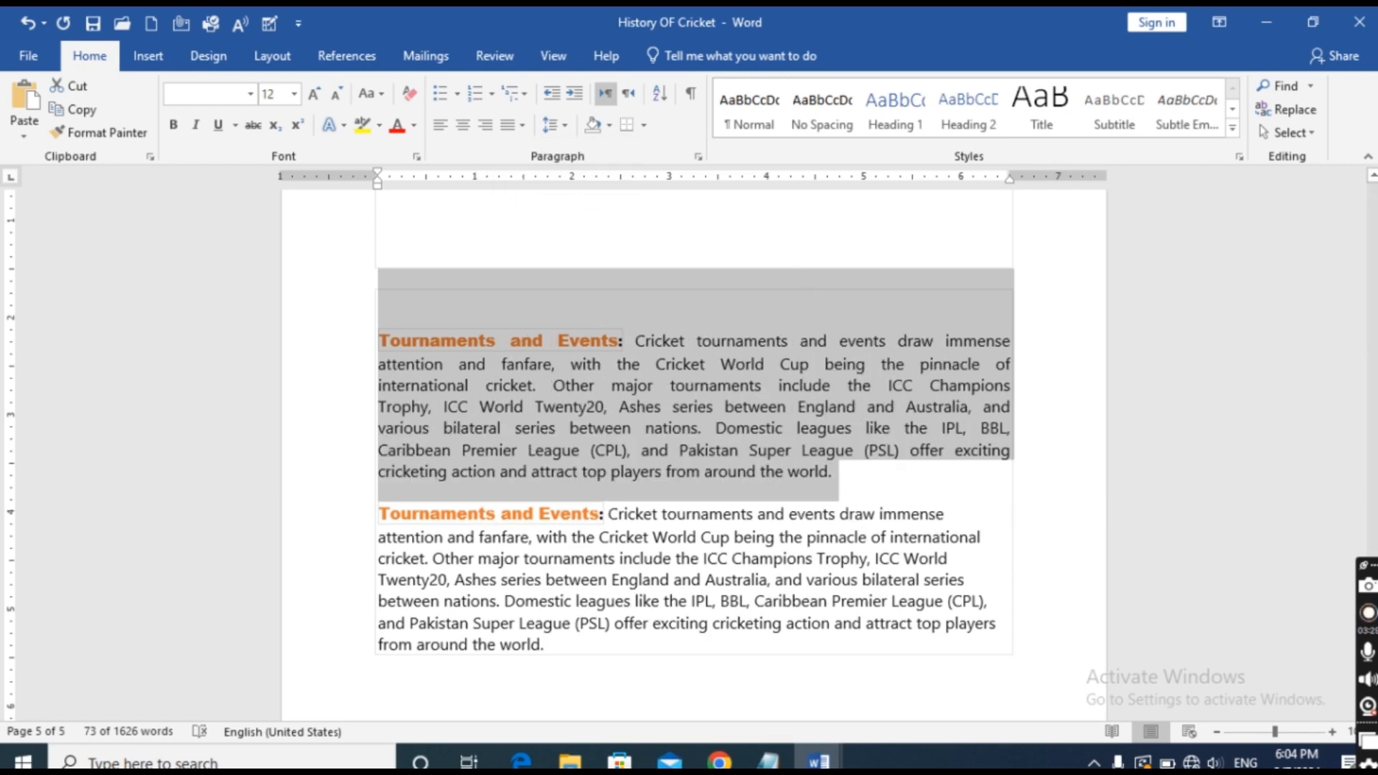
left_click(1024, 502)
Set the alignment of the second pasted Tournaments and Events paragraph to Justify High.
scroll(1030, 506, "down", 1)
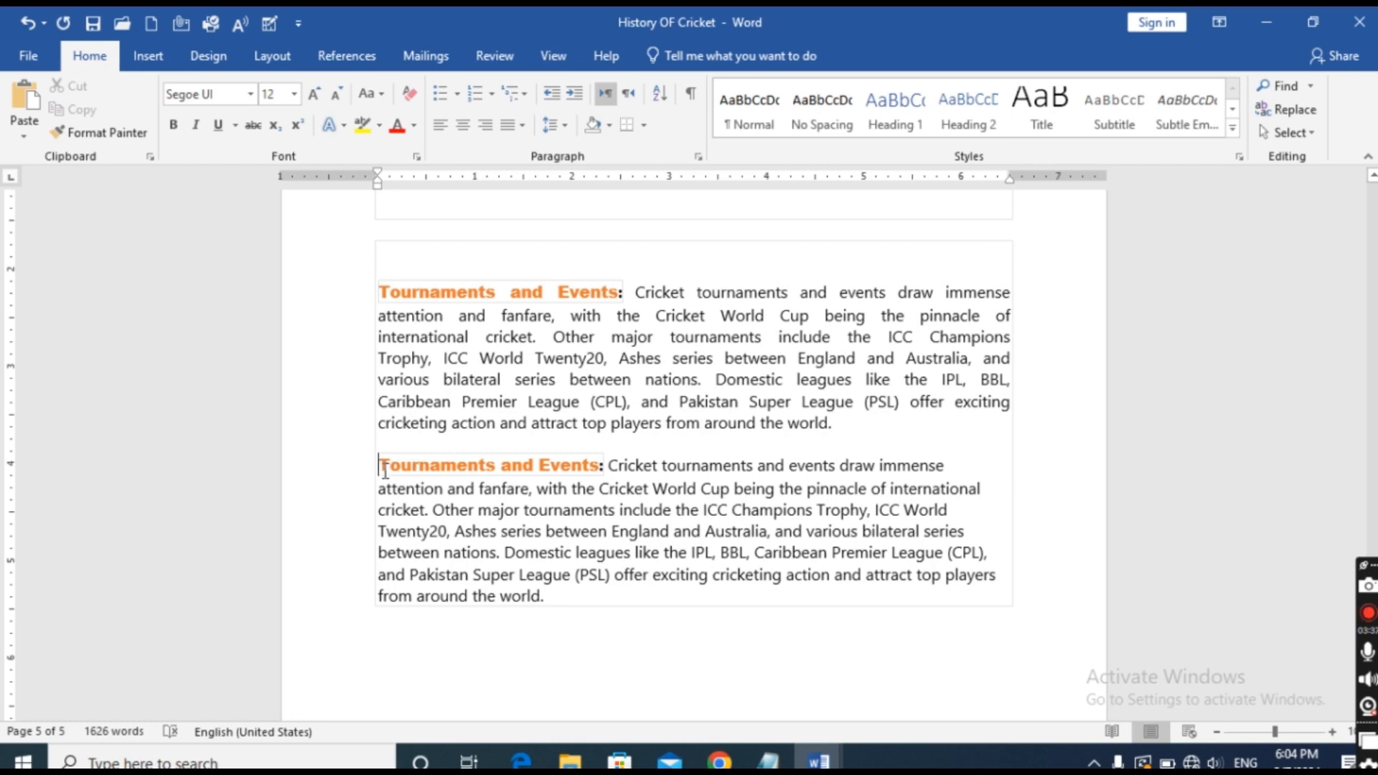
left_click_drag(379, 464, 843, 587)
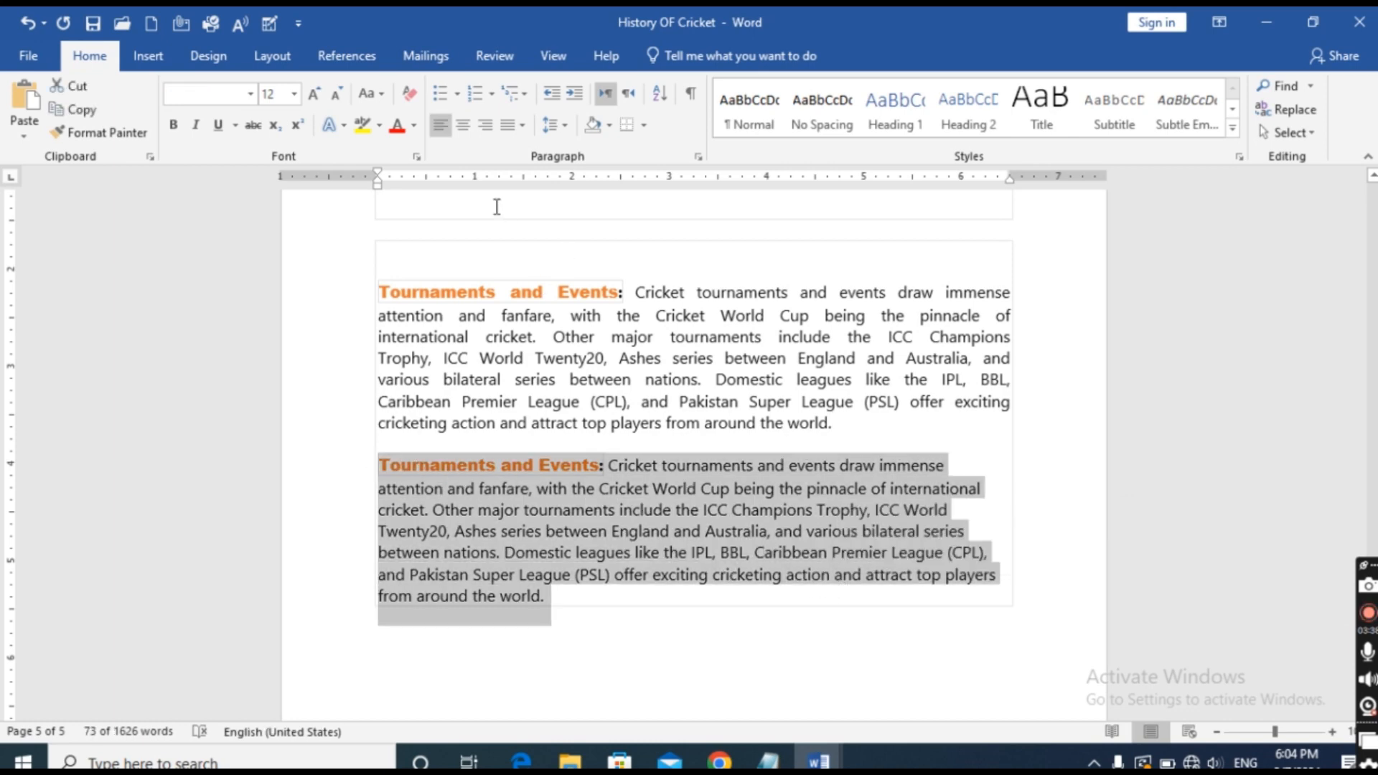
left_click(522, 125)
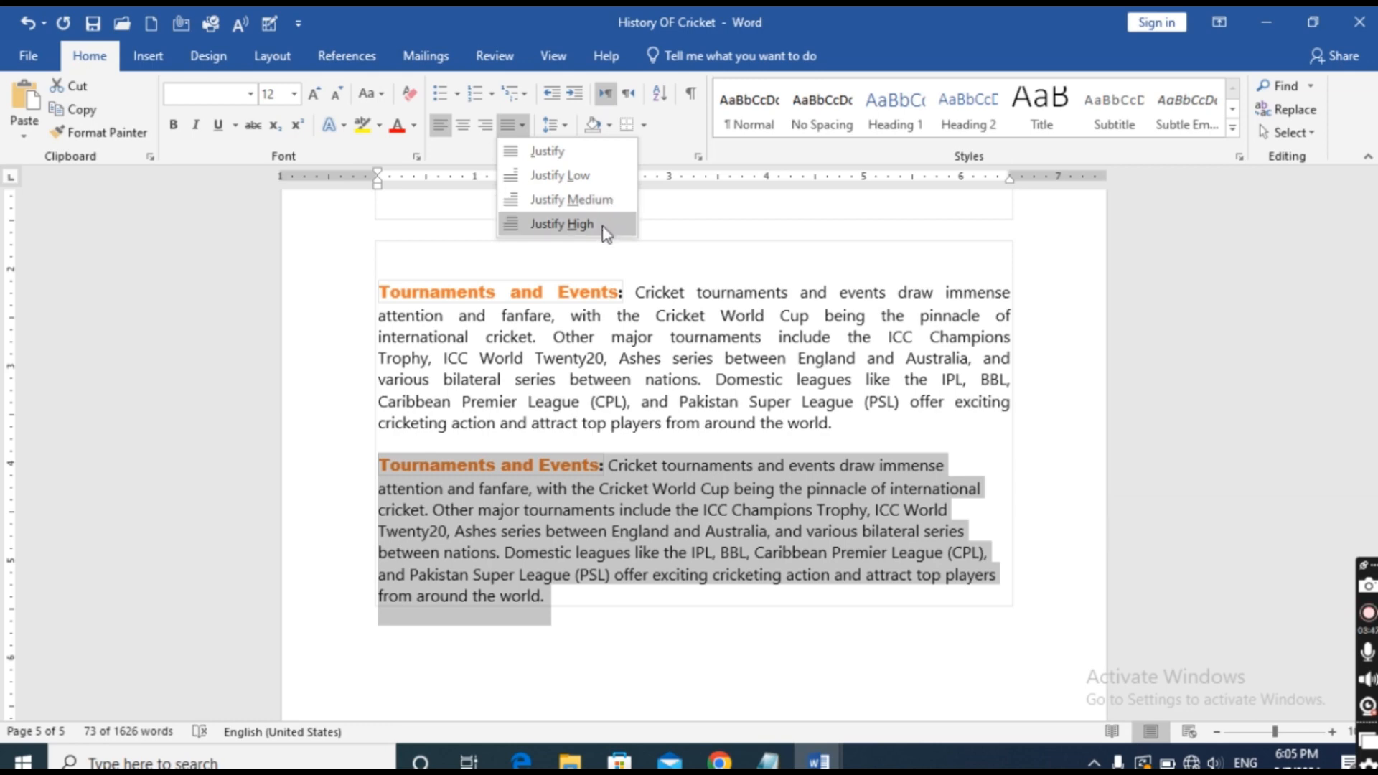
left_click(562, 224)
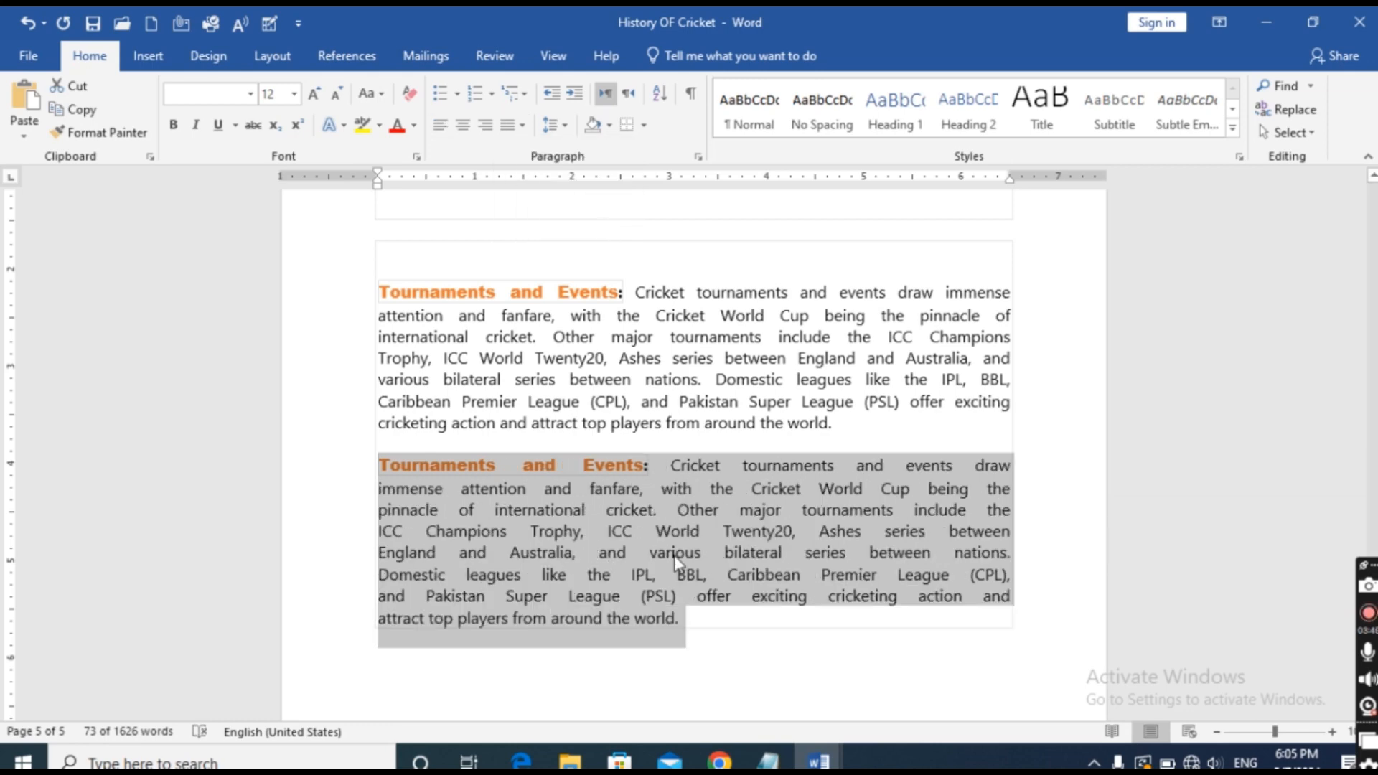
left_click(784, 667)
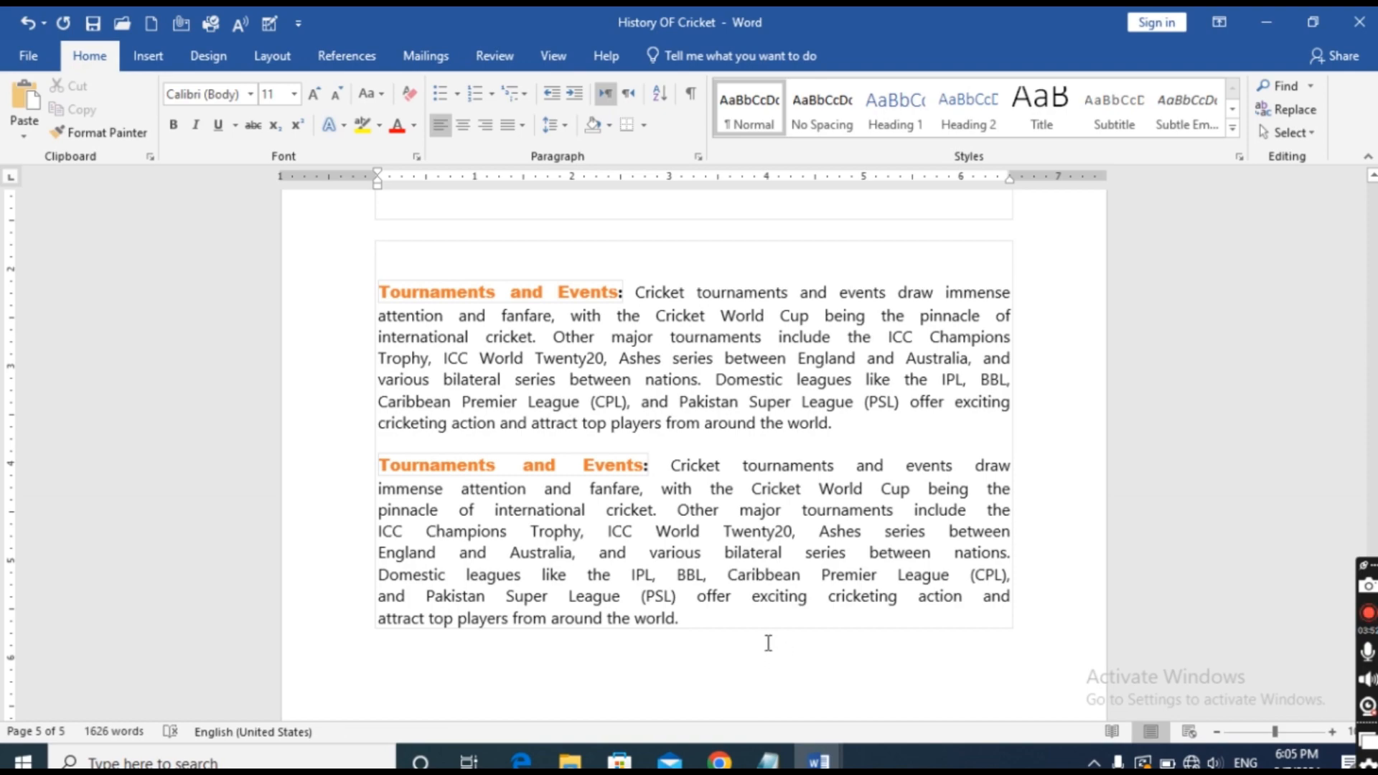
Justify the introductory paragraph directly below the History OF Cricket title.
scroll(773, 652, "up", 6)
scroll(795, 658, "up", 12)
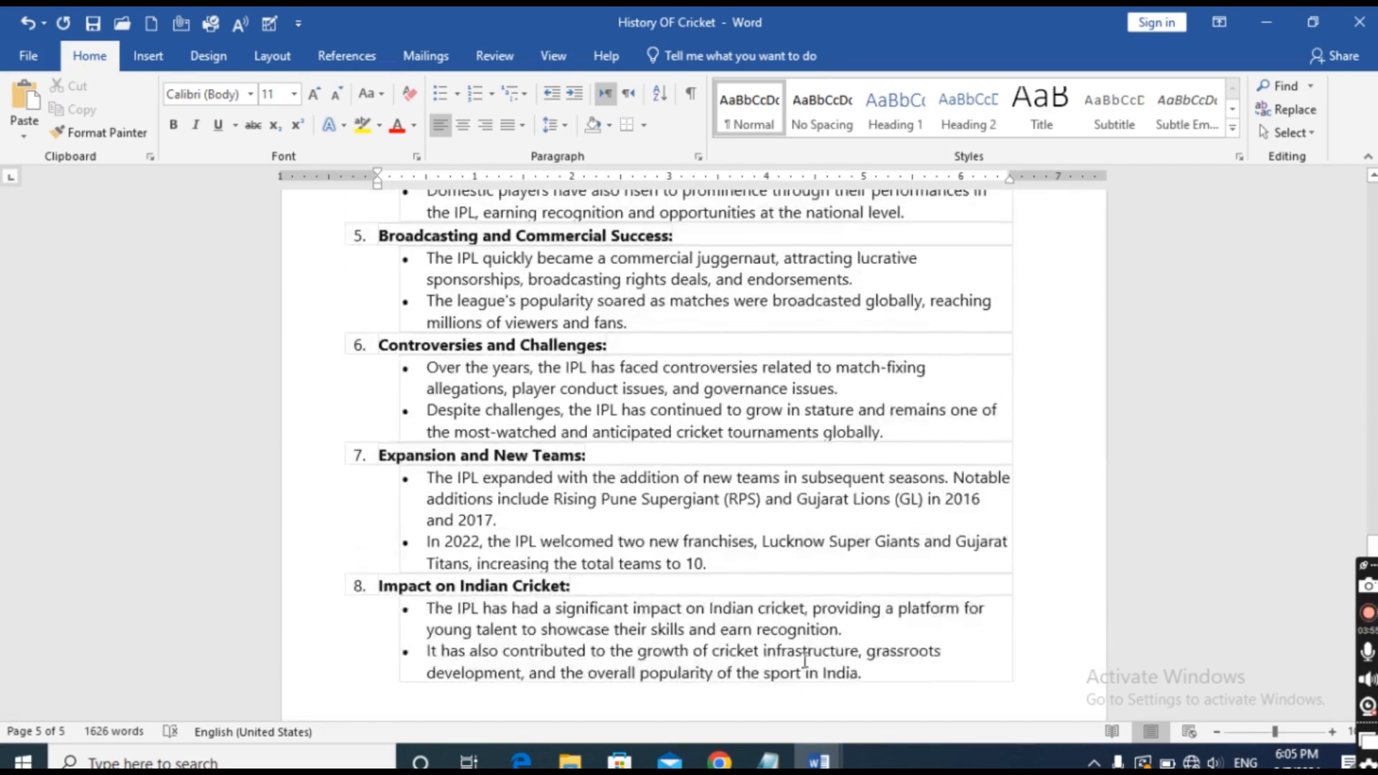
scroll(874, 700, "up", 12)
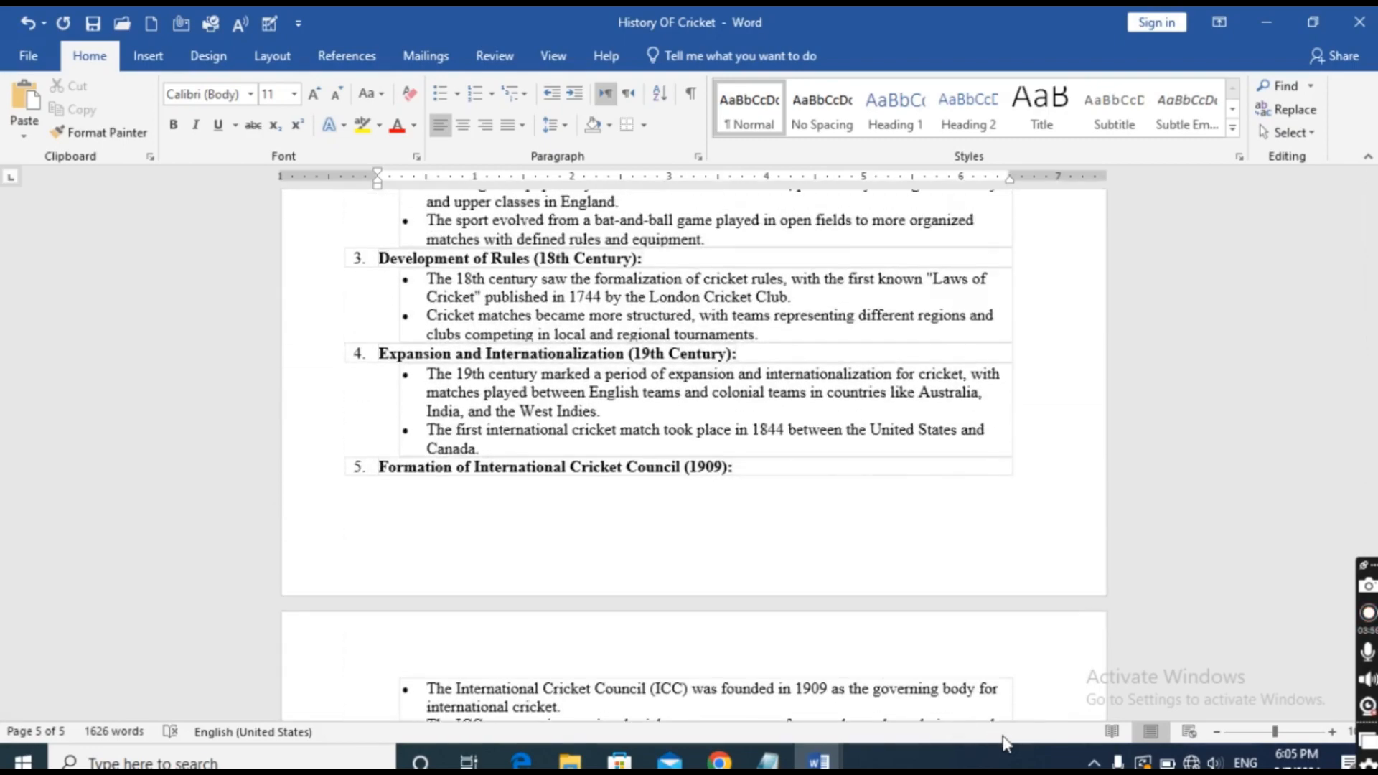
scroll(891, 624, "up", 15)
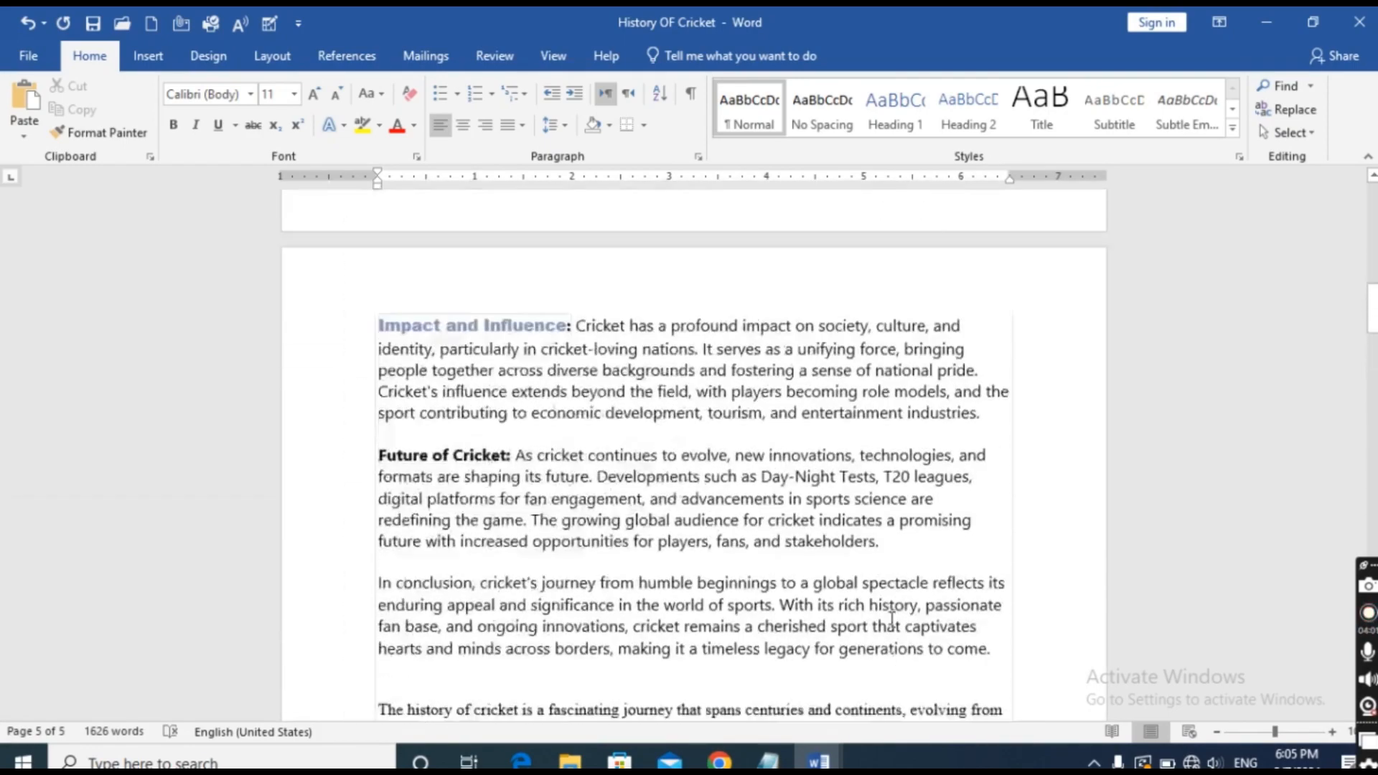
scroll(890, 618, "up", 15)
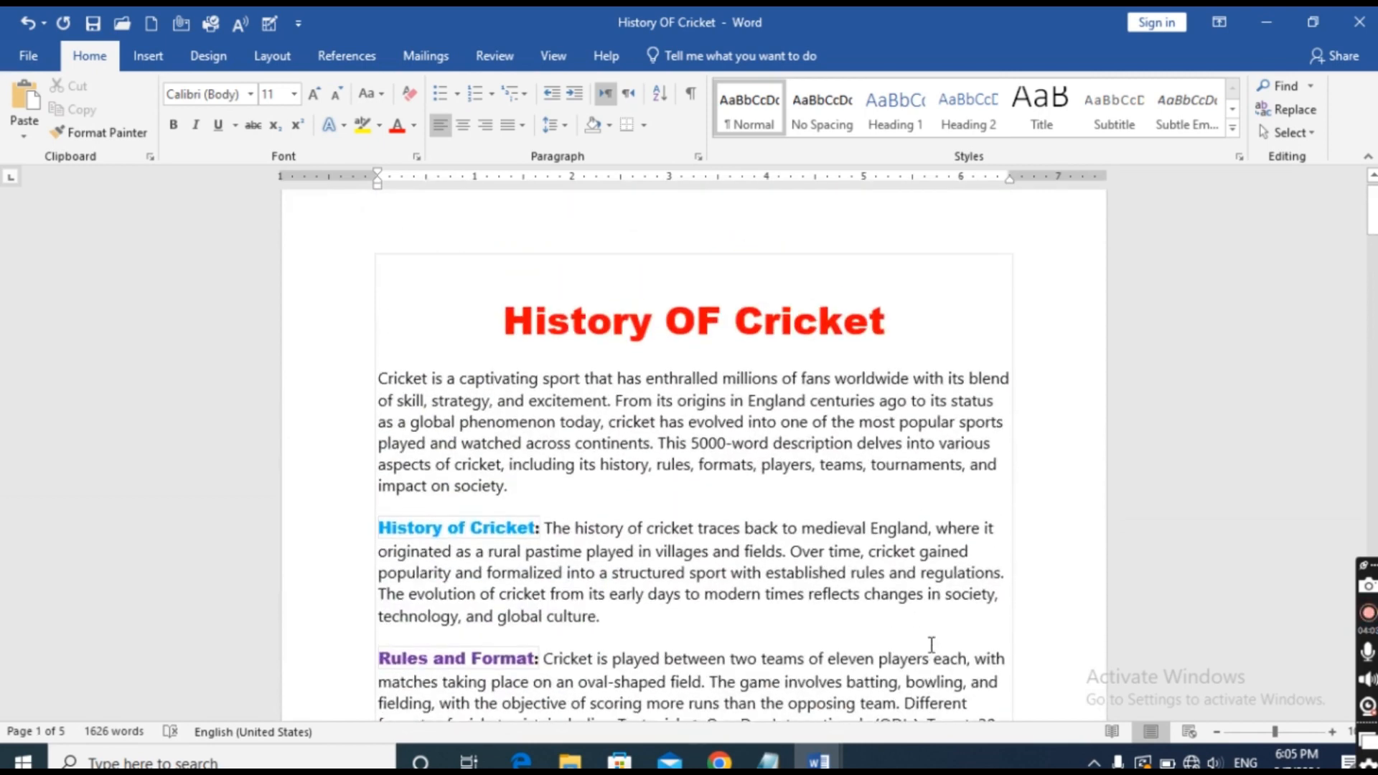
scroll(932, 644, "up", 1)
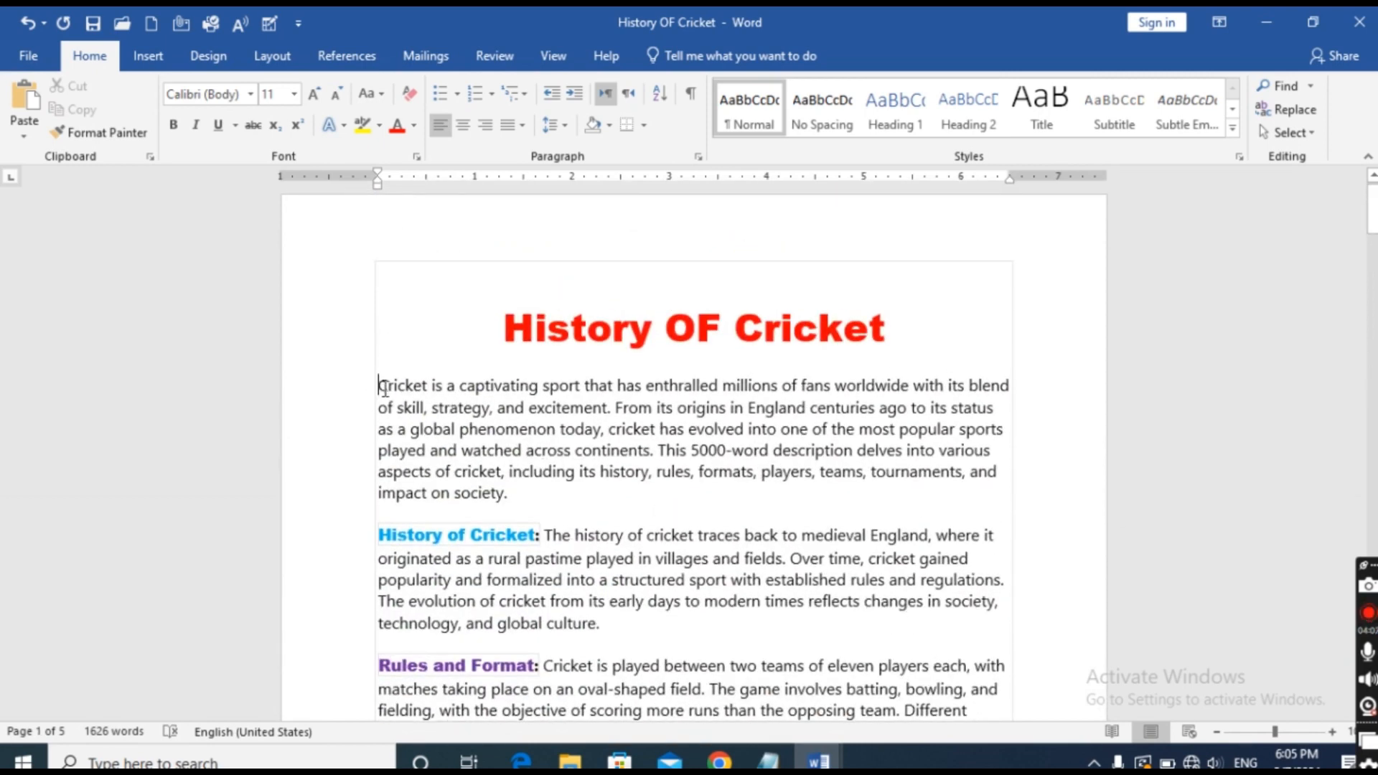
left_click_drag(377, 385, 512, 505)
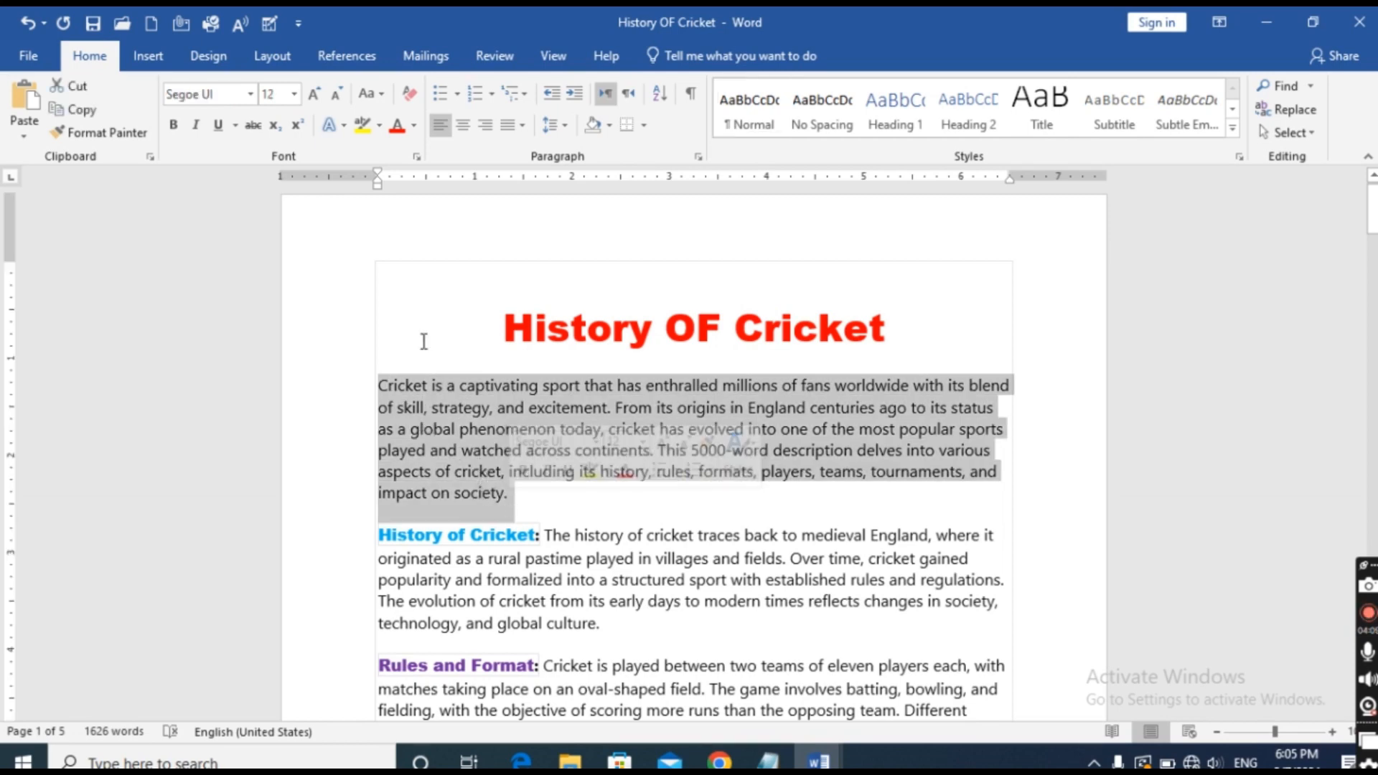
left_click(523, 126)
left_click(556, 167)
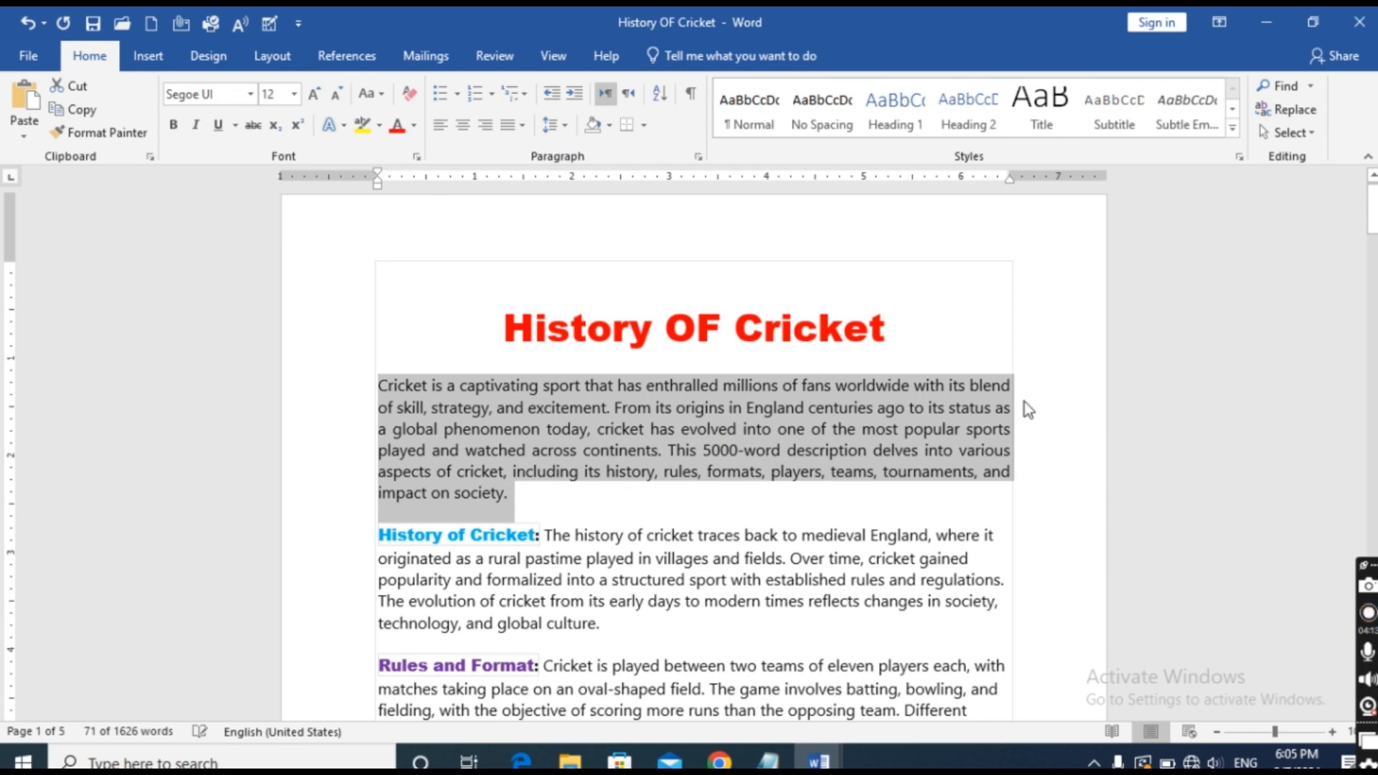
Justify the History of Cricket paragraph so its lines align with both margins.
scroll(1127, 419, "down", 2)
left_click(627, 421)
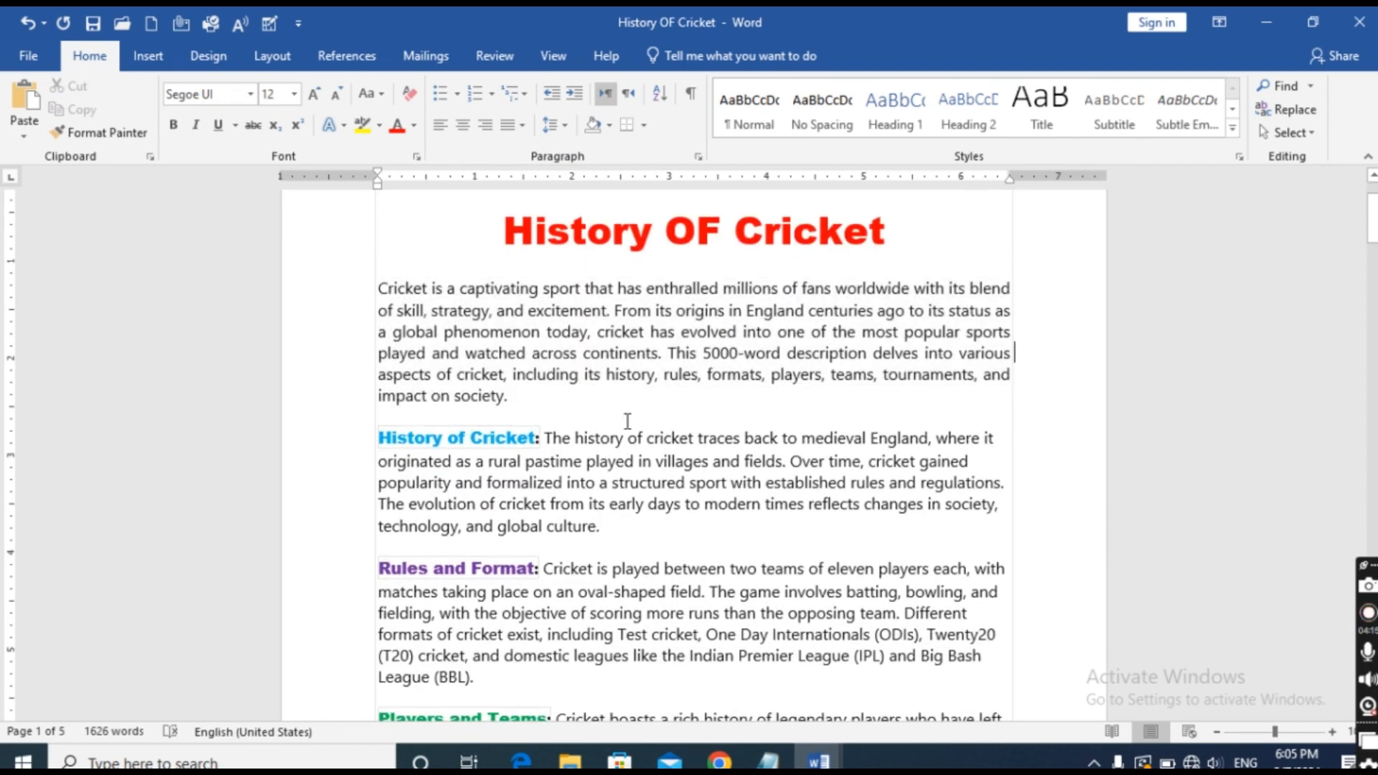
triple_click(380, 437)
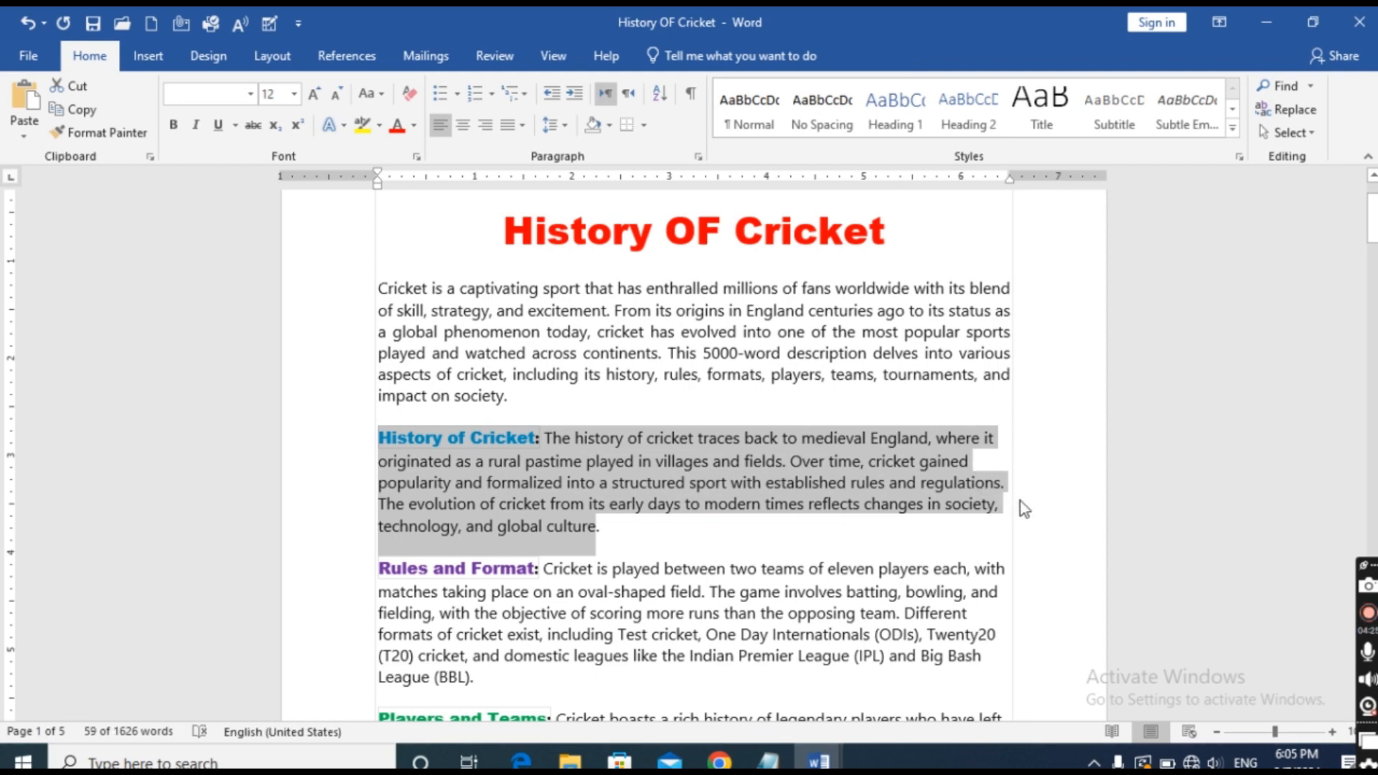
left_click(521, 128)
left_click(576, 152)
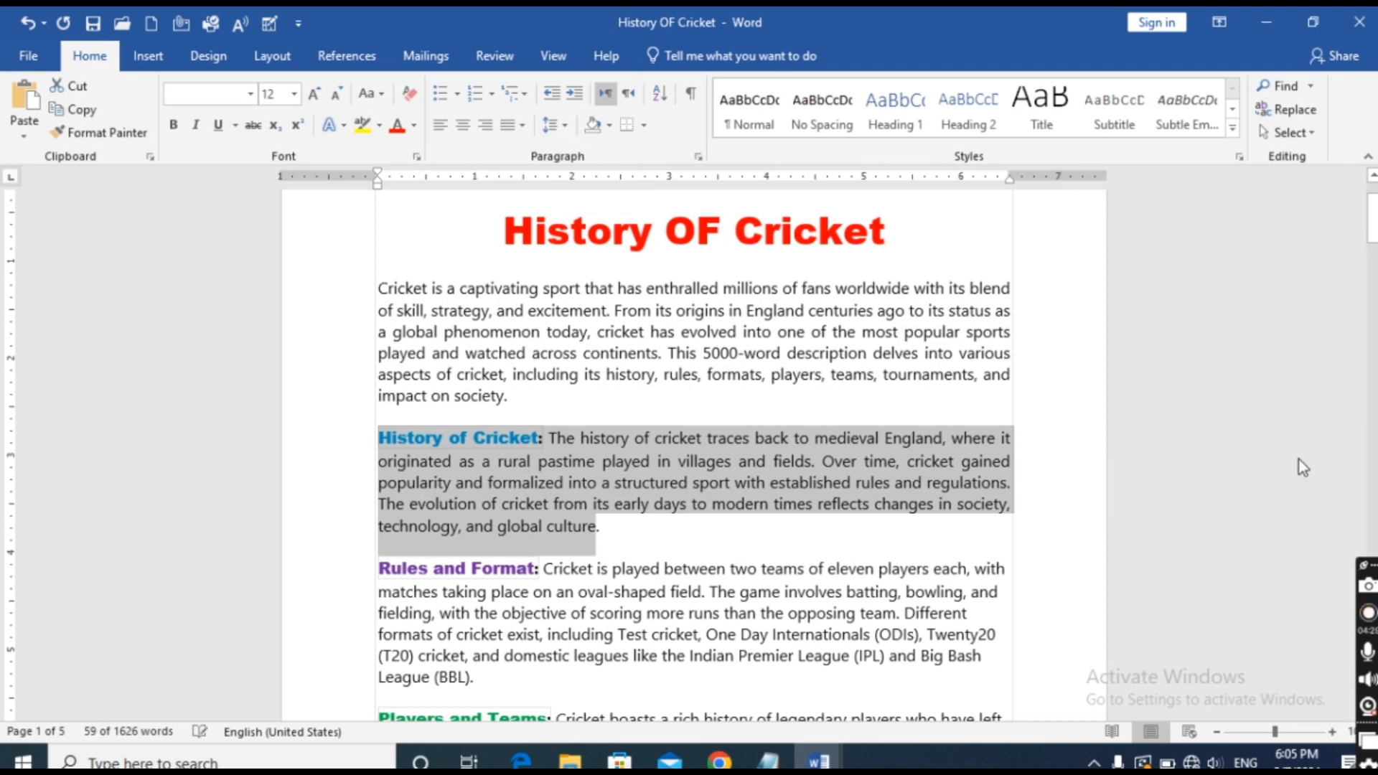
left_click(1092, 449)
scroll(910, 648, "up", 3)
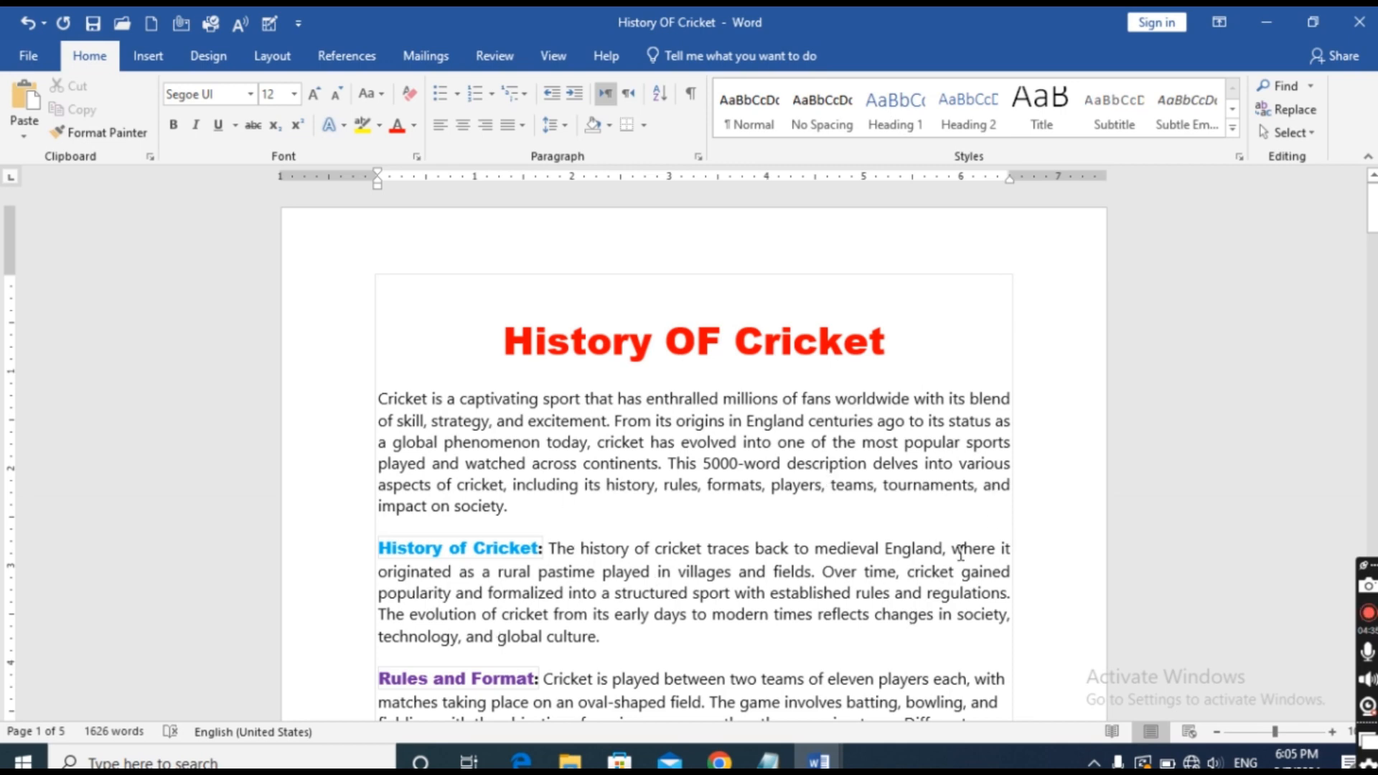
Justify the Rules and Format paragraph using the standard Justify option.
scroll(1005, 536, "down", 5)
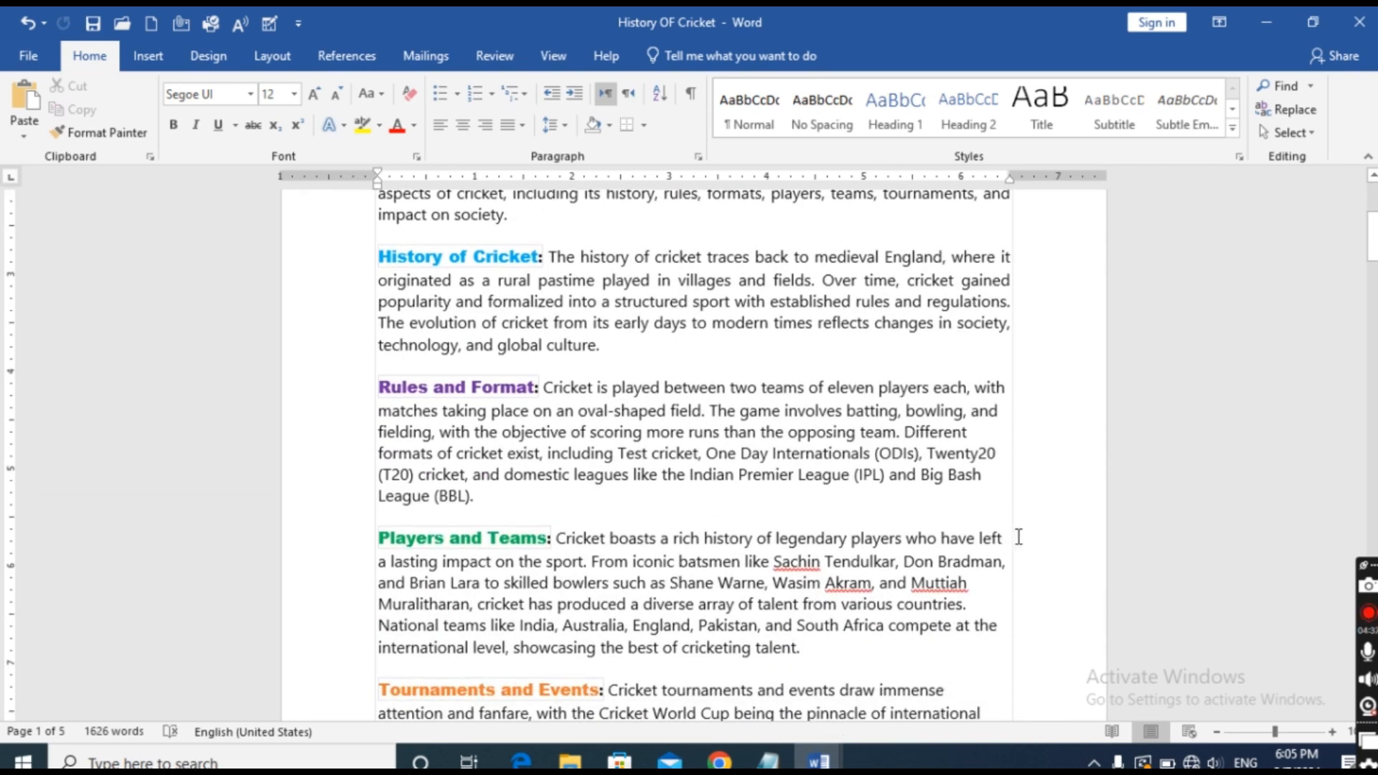
left_click(376, 387)
left_click_drag(380, 389, 502, 495)
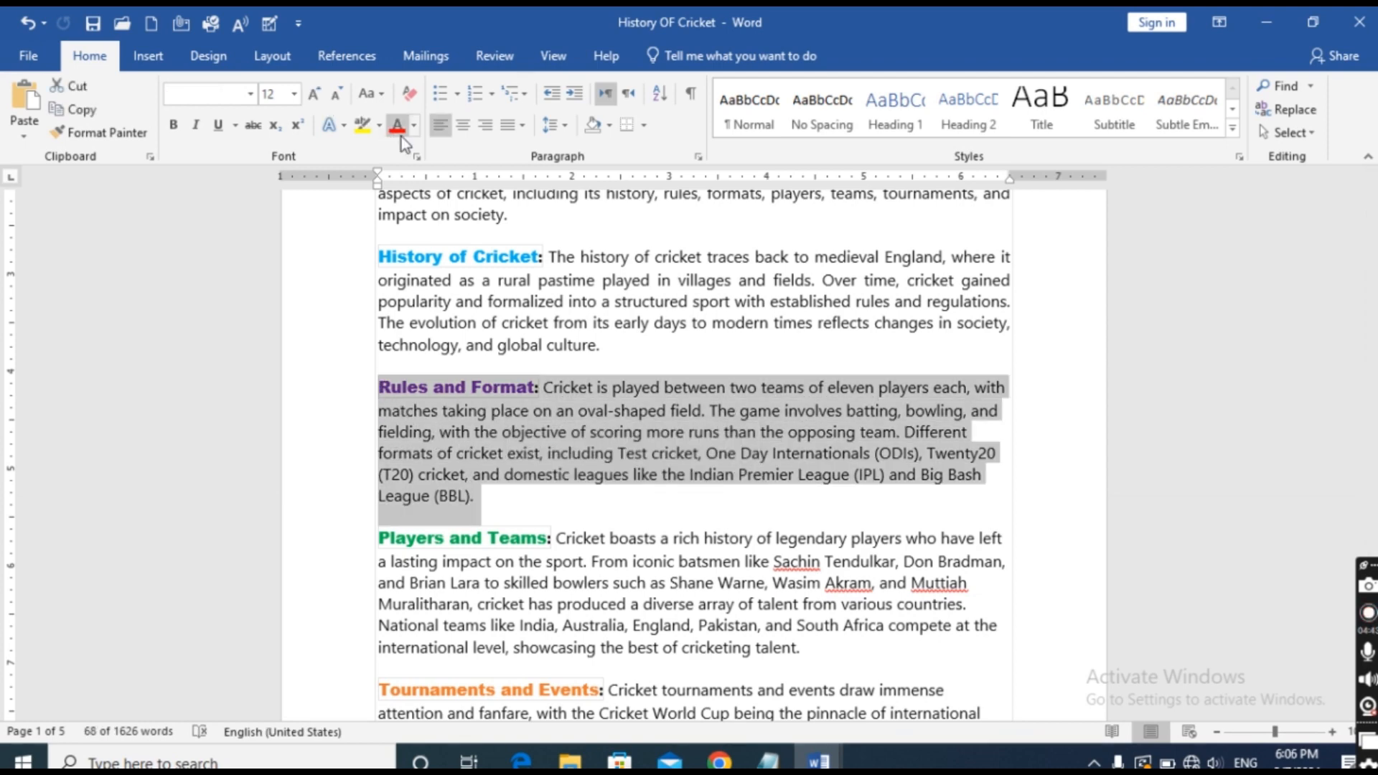
left_click(526, 125)
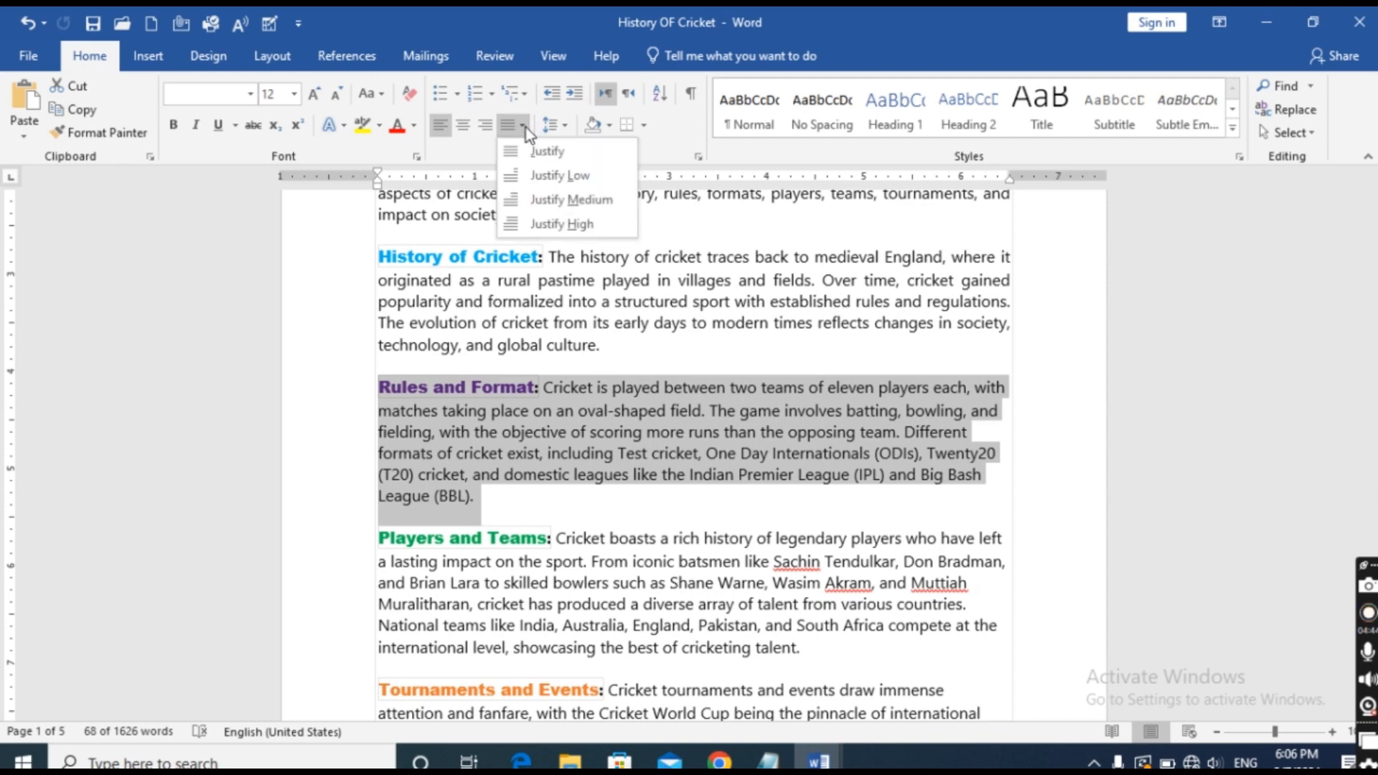
left_click(574, 152)
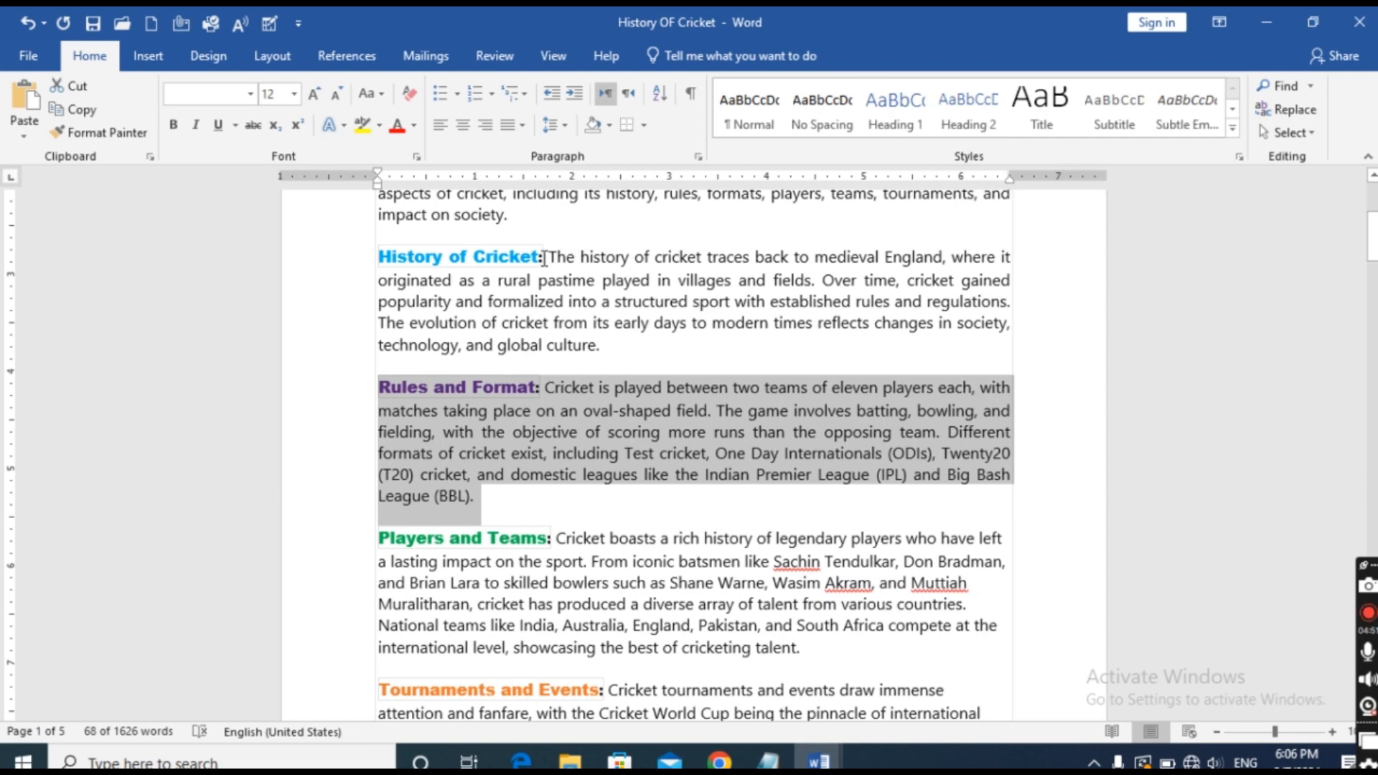
Copy the first sentence of the History of Cricket paragraph and place the insertion point after "opposing team." in the Rules and Format paragraph.
left_click_drag(549, 256, 815, 286)
key("ctrl+c")
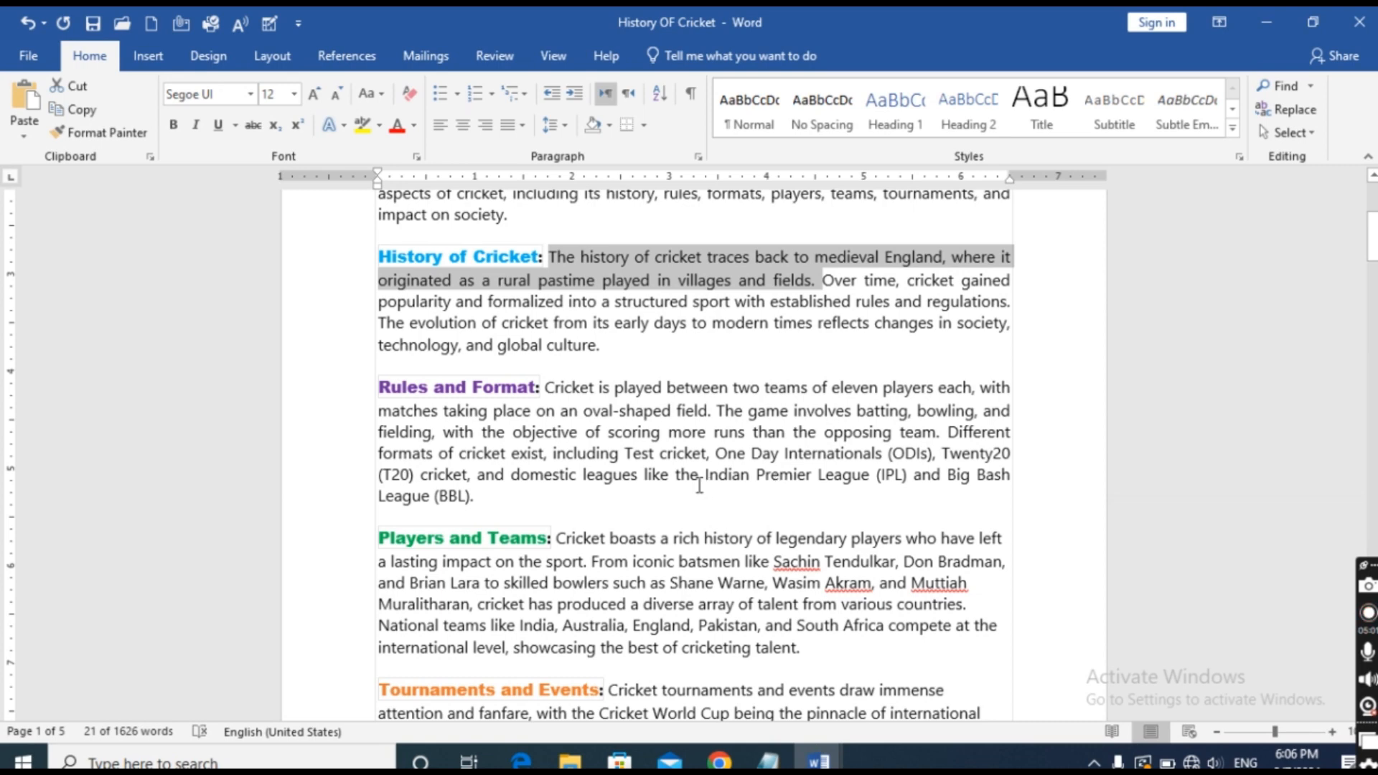
left_click(951, 432)
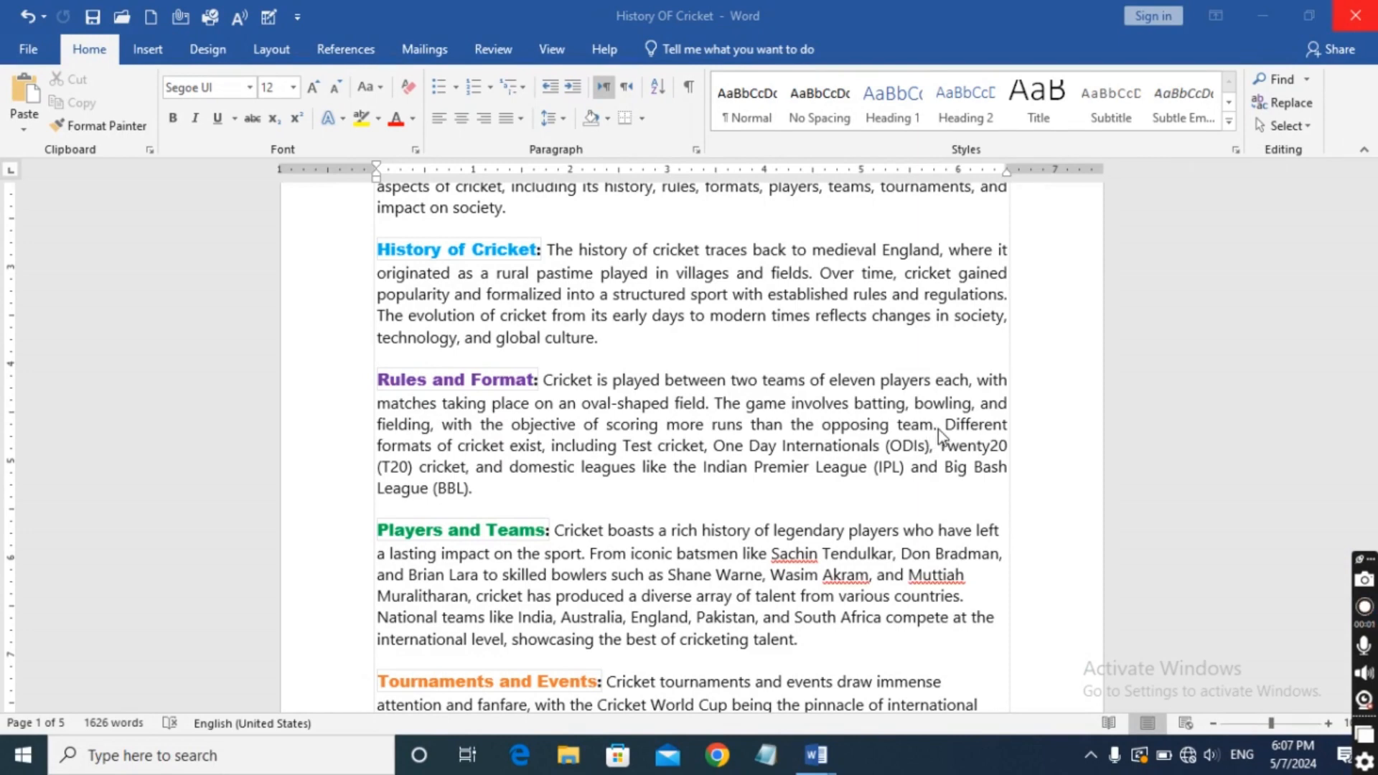
left_click(1328, 723)
left_click(1328, 722)
left_click(1328, 722)
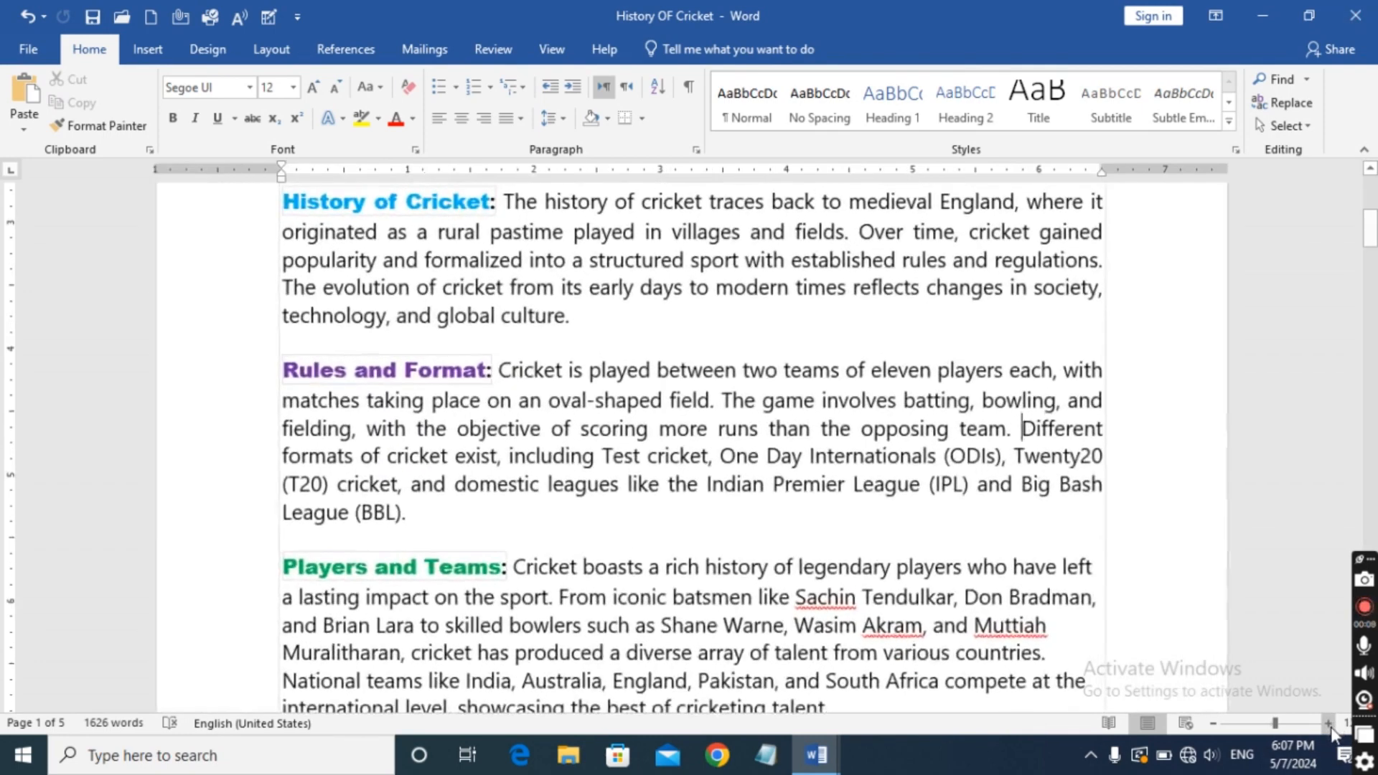
left_click(1328, 722)
left_click(1328, 723)
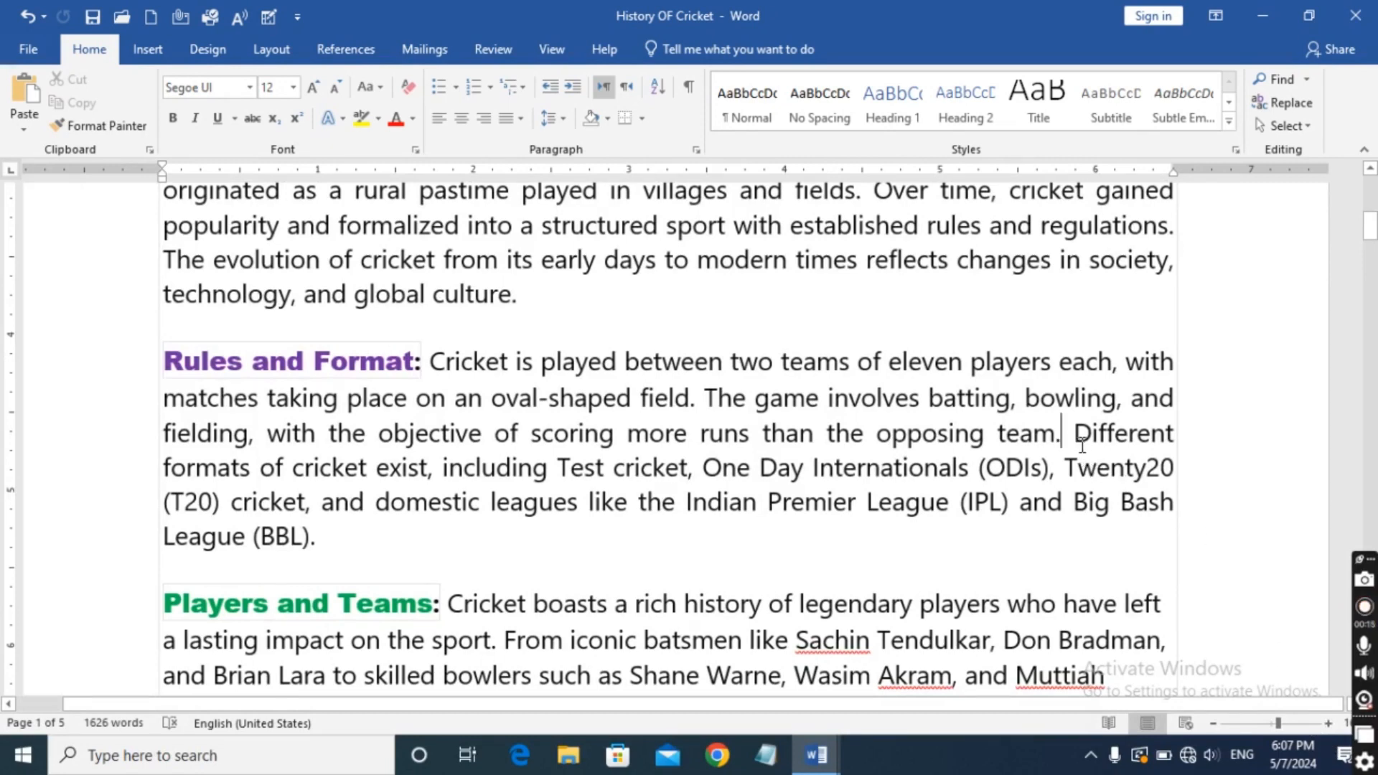
Try inserting the copied sentence before "Different formats" in the Rules and Format paragraph and undo the paste.
key("ctrl+v")
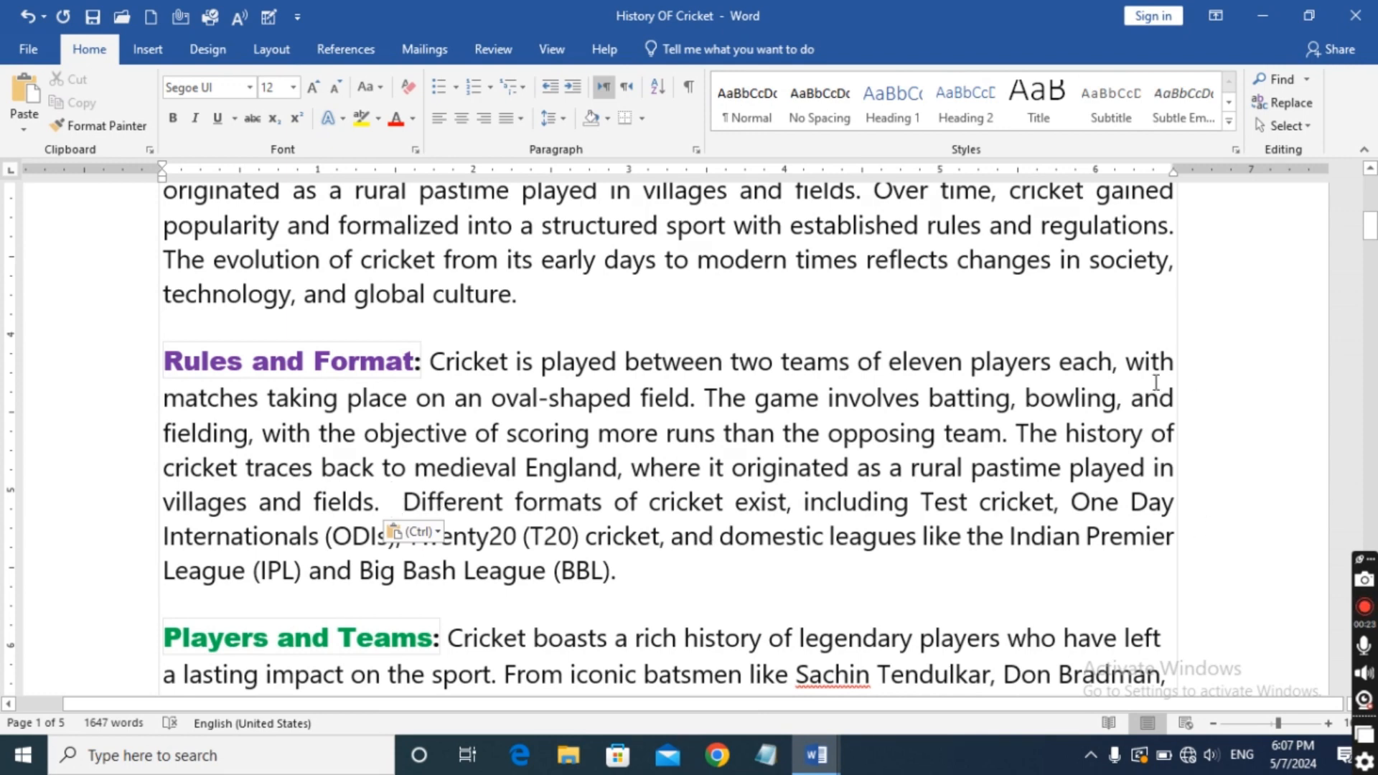
left_click(1042, 445, "shift")
key("ctrl+c")
key("Delete")
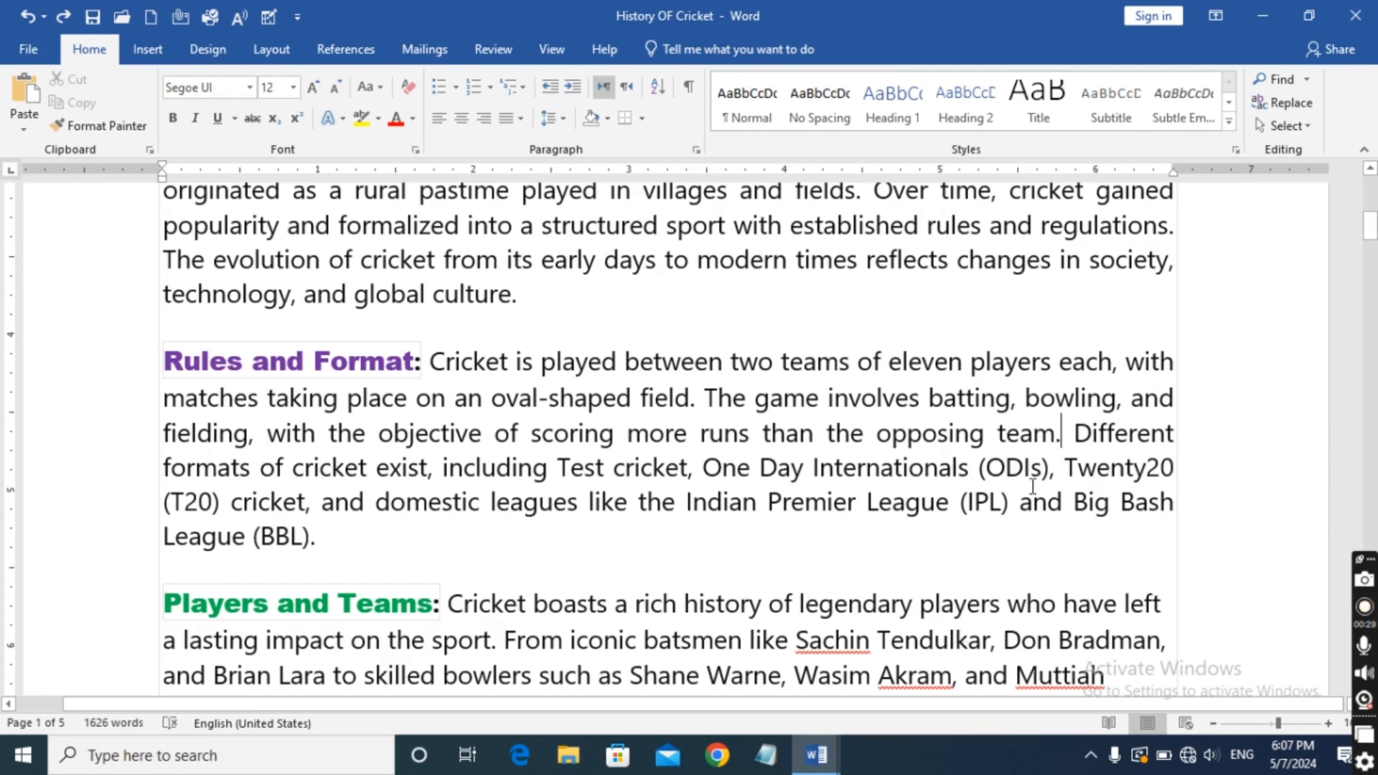
Paste the copied History of Cricket sentence directly after "opposing team." in the justified Rules and Format paragraph.
left_click(1059, 436)
key("ctrl+v")
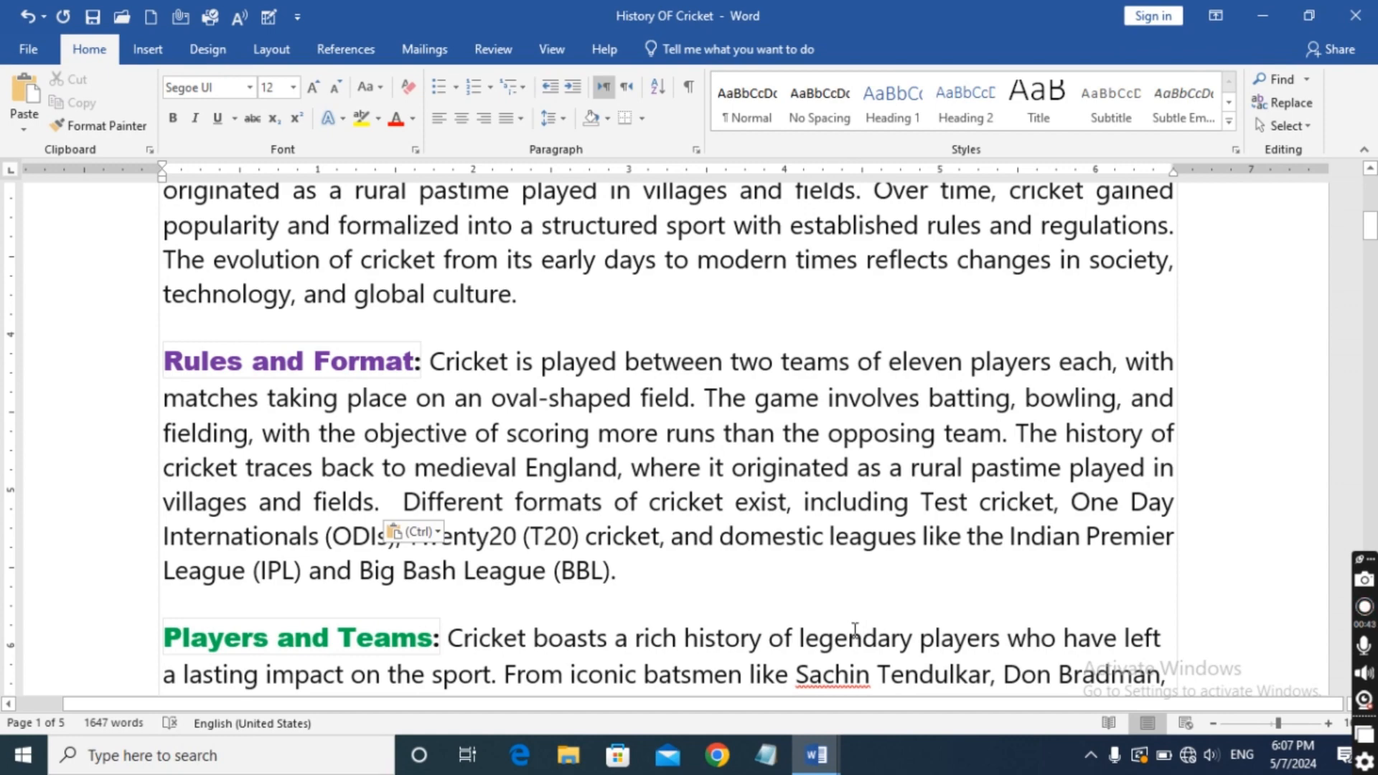
scroll(813, 512, "up", 4)
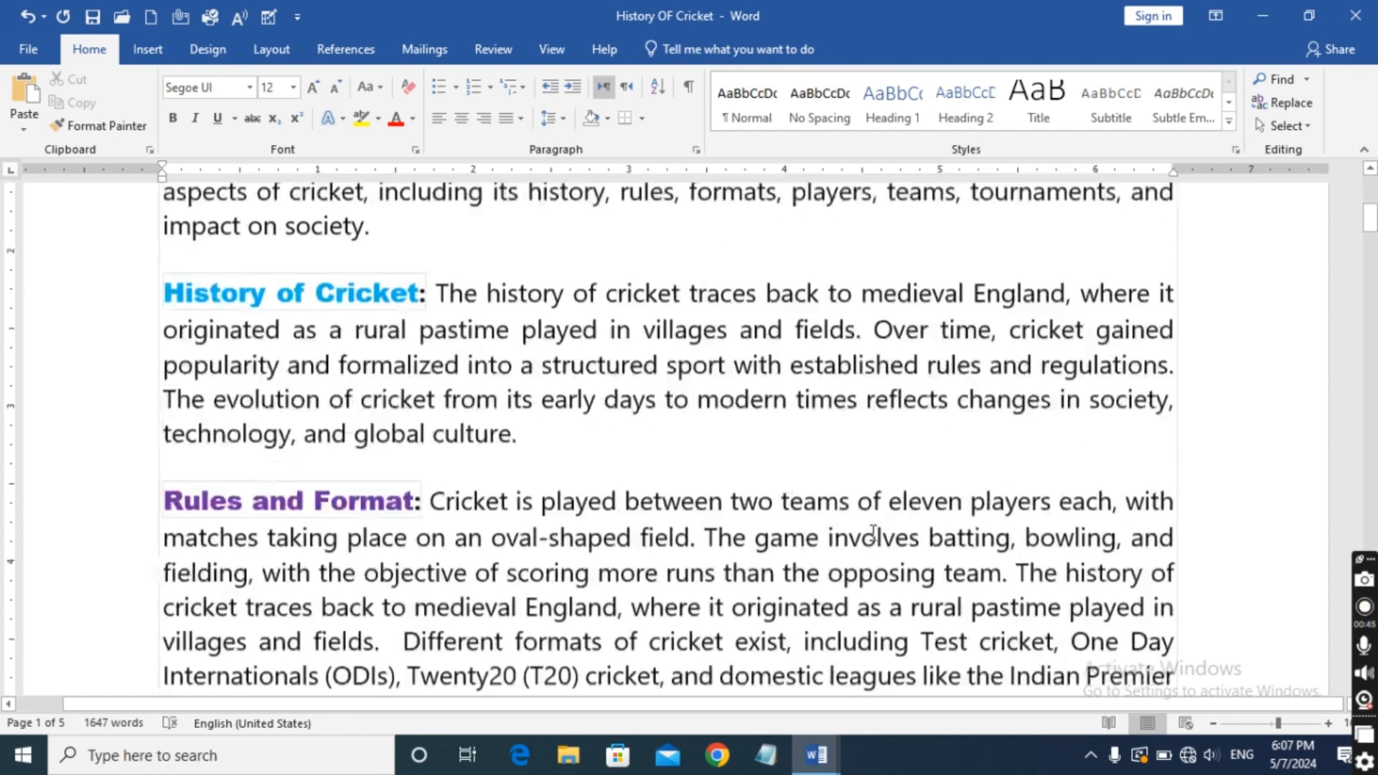
scroll(925, 570, "up", 4)
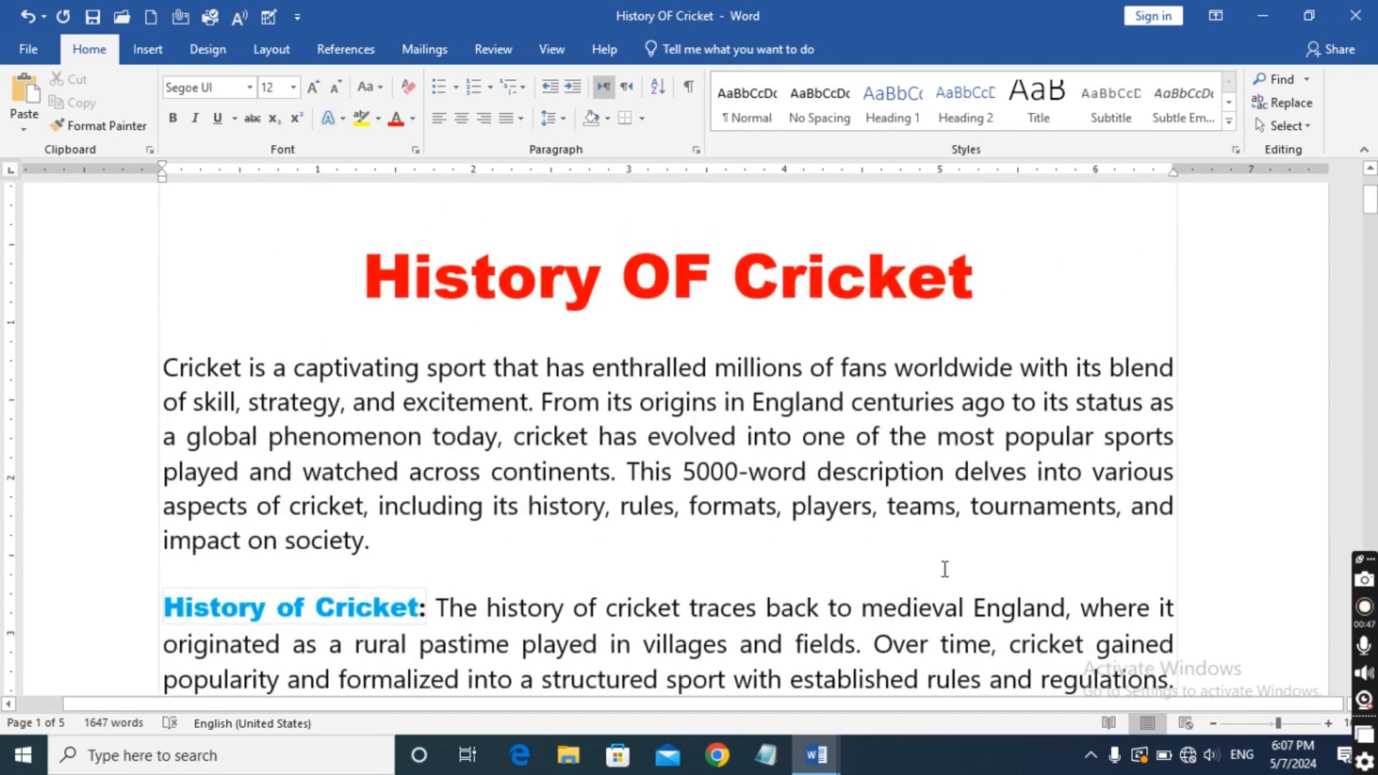
Justify the Players and Teams paragraph using the standard Justify option.
scroll(951, 572, "down", 8)
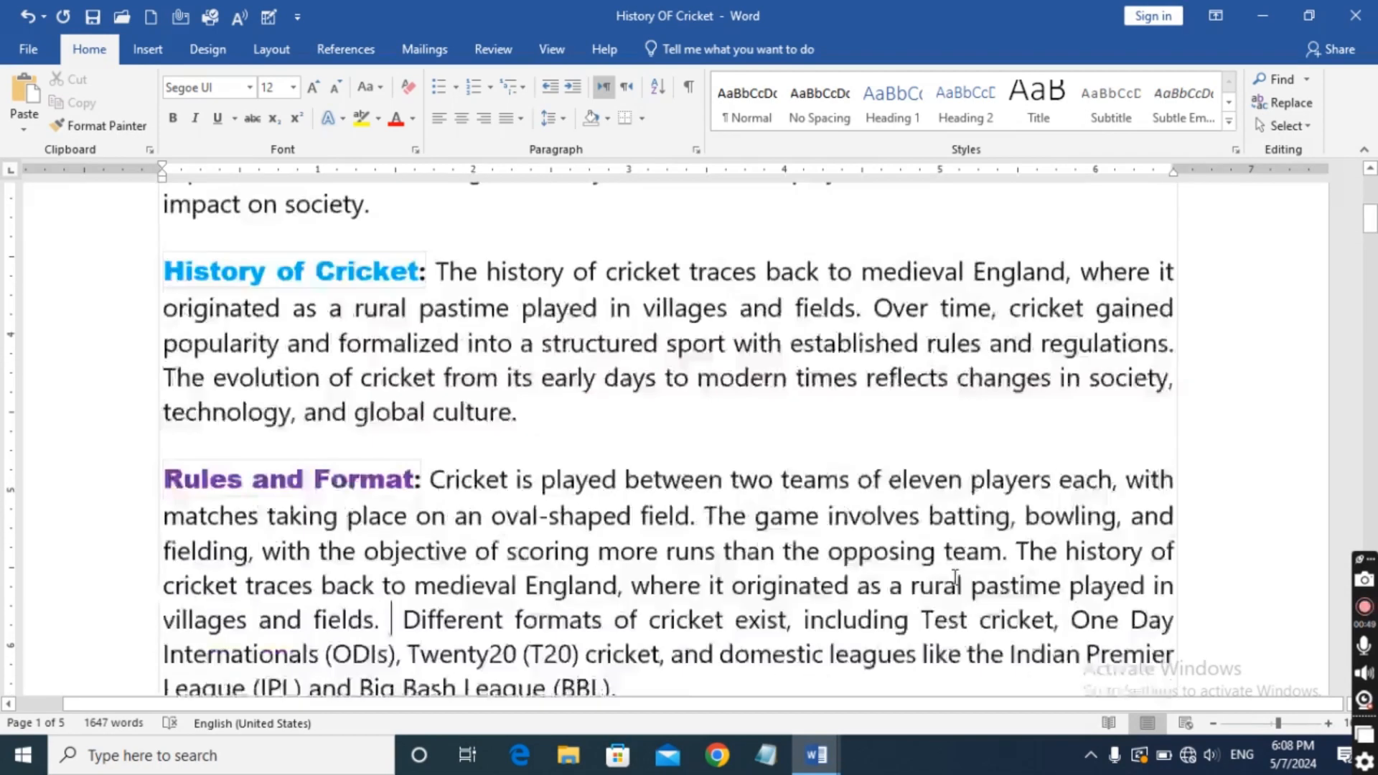
scroll(961, 587, "down", 5)
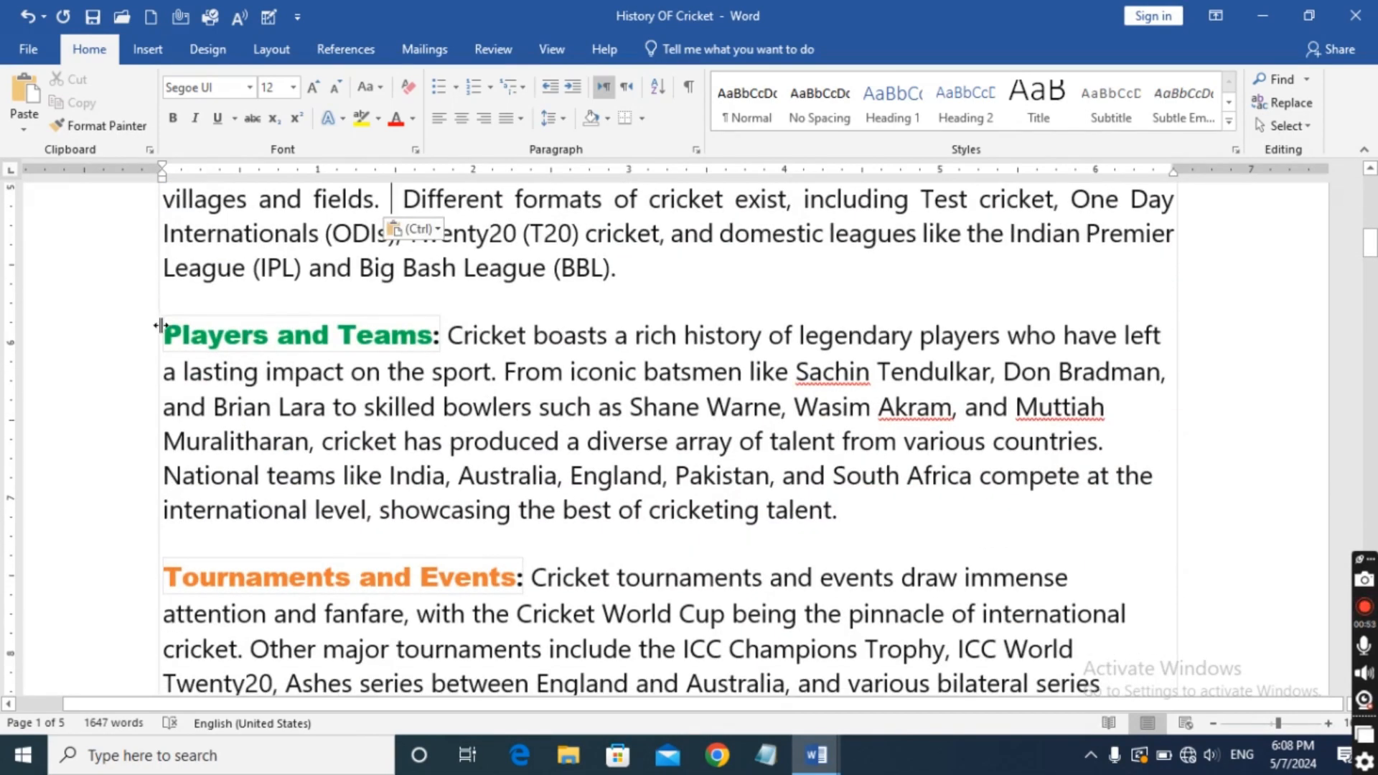
left_click_drag(162, 323, 858, 508)
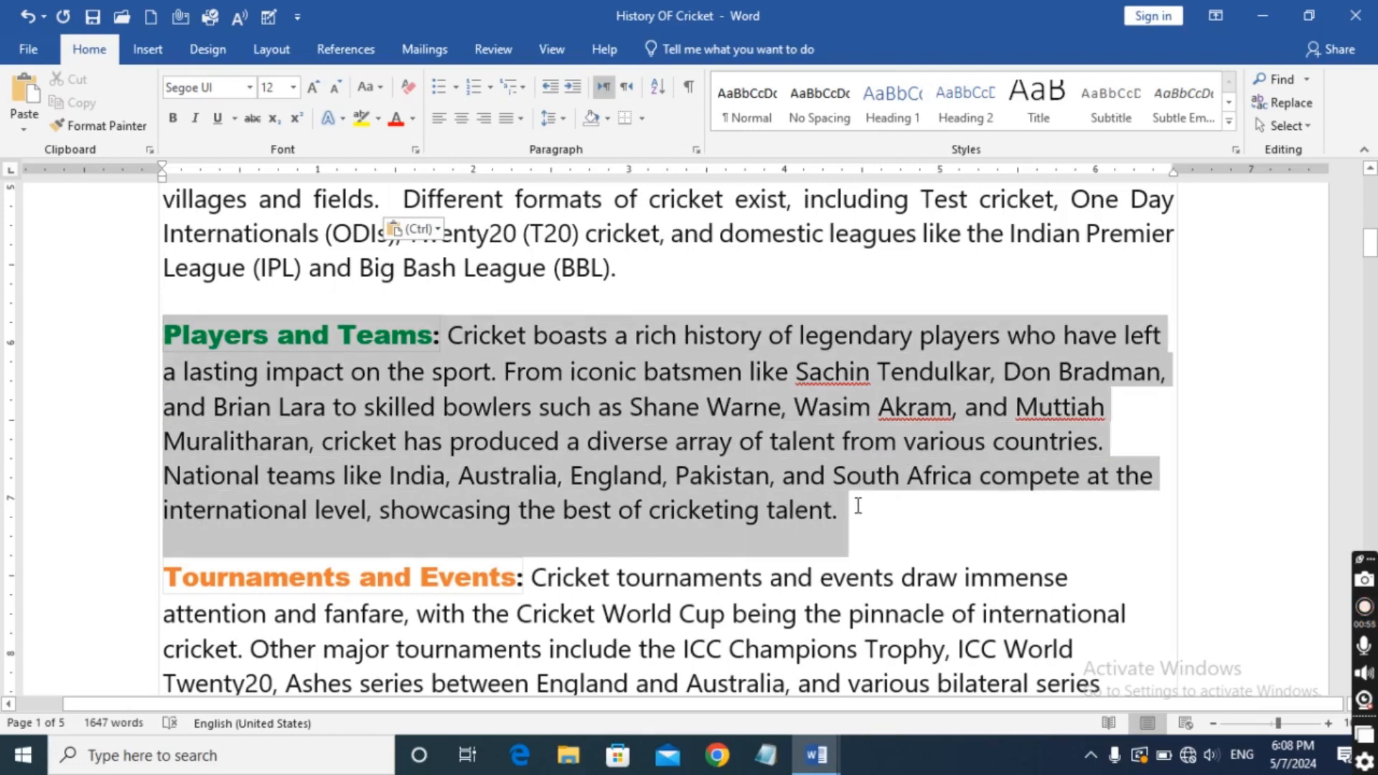
left_click(521, 119)
left_click(557, 146)
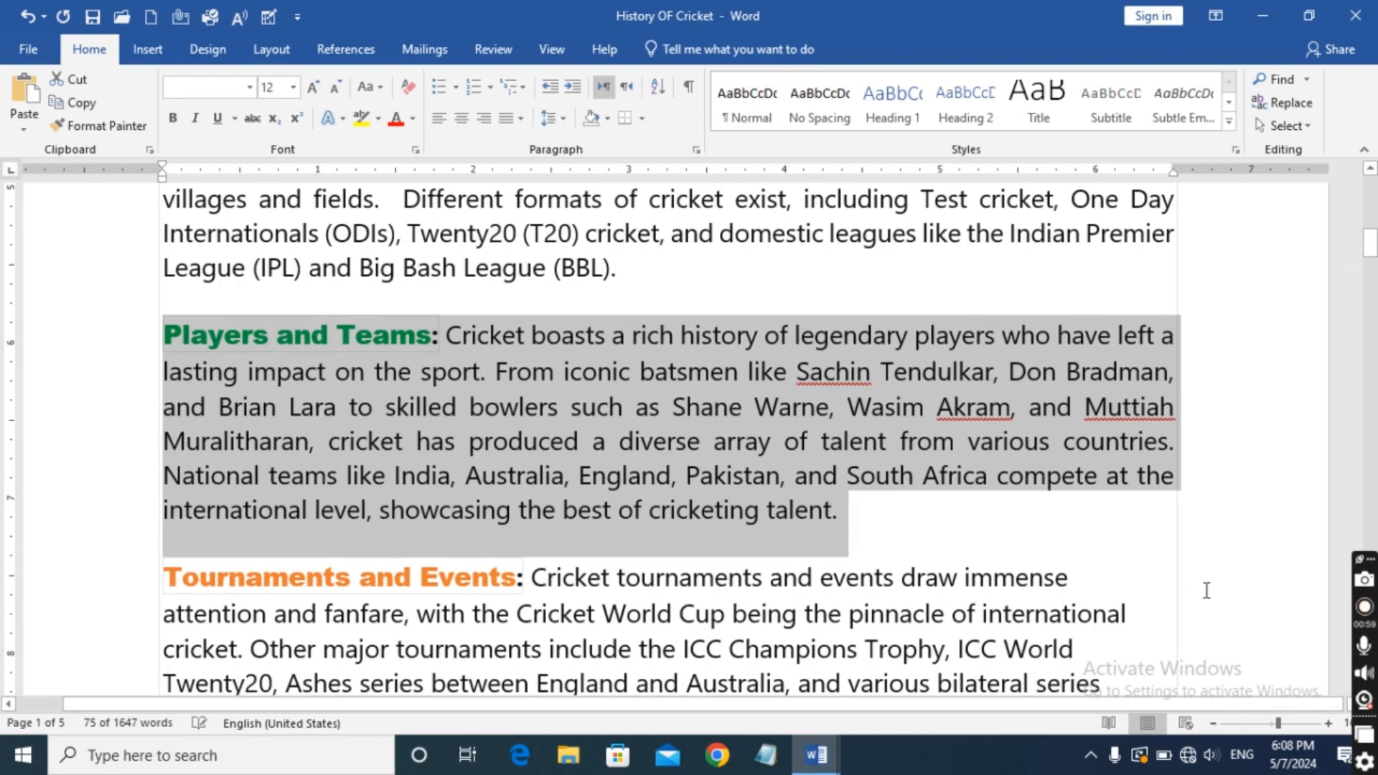
left_click(1212, 724)
left_click(1213, 724)
left_click(1213, 723)
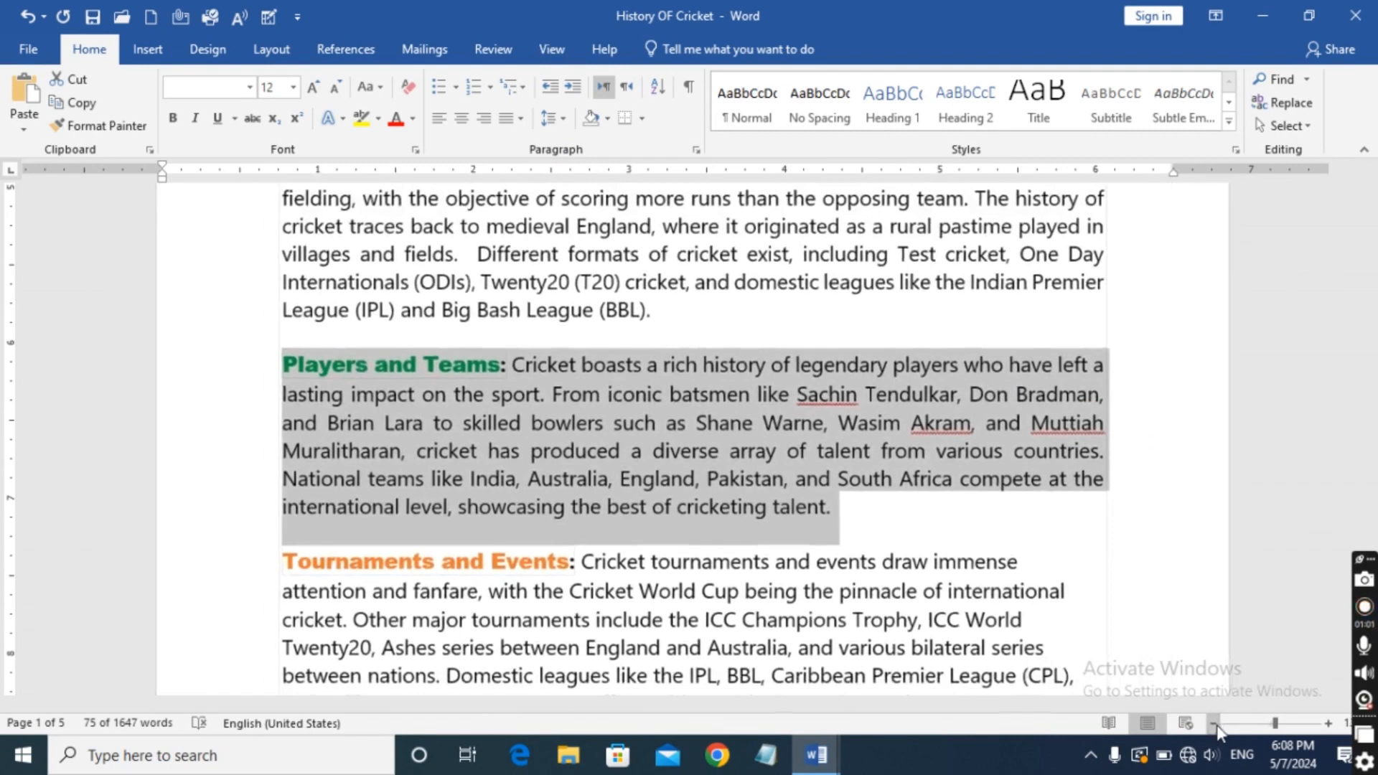
left_click(1213, 723)
left_click(1213, 724)
left_click(1213, 723)
left_click(1213, 723)
scroll(1101, 467, "up", 5)
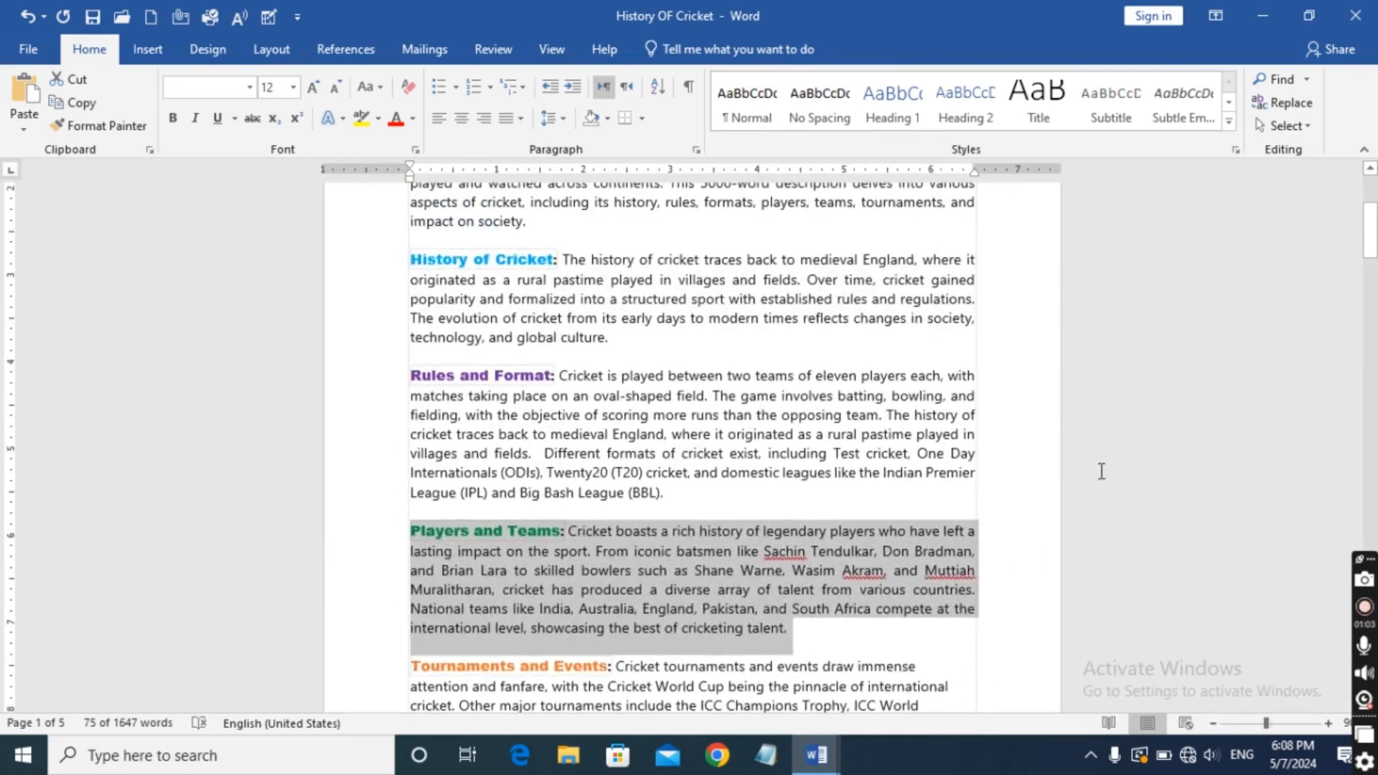
left_click(1022, 356)
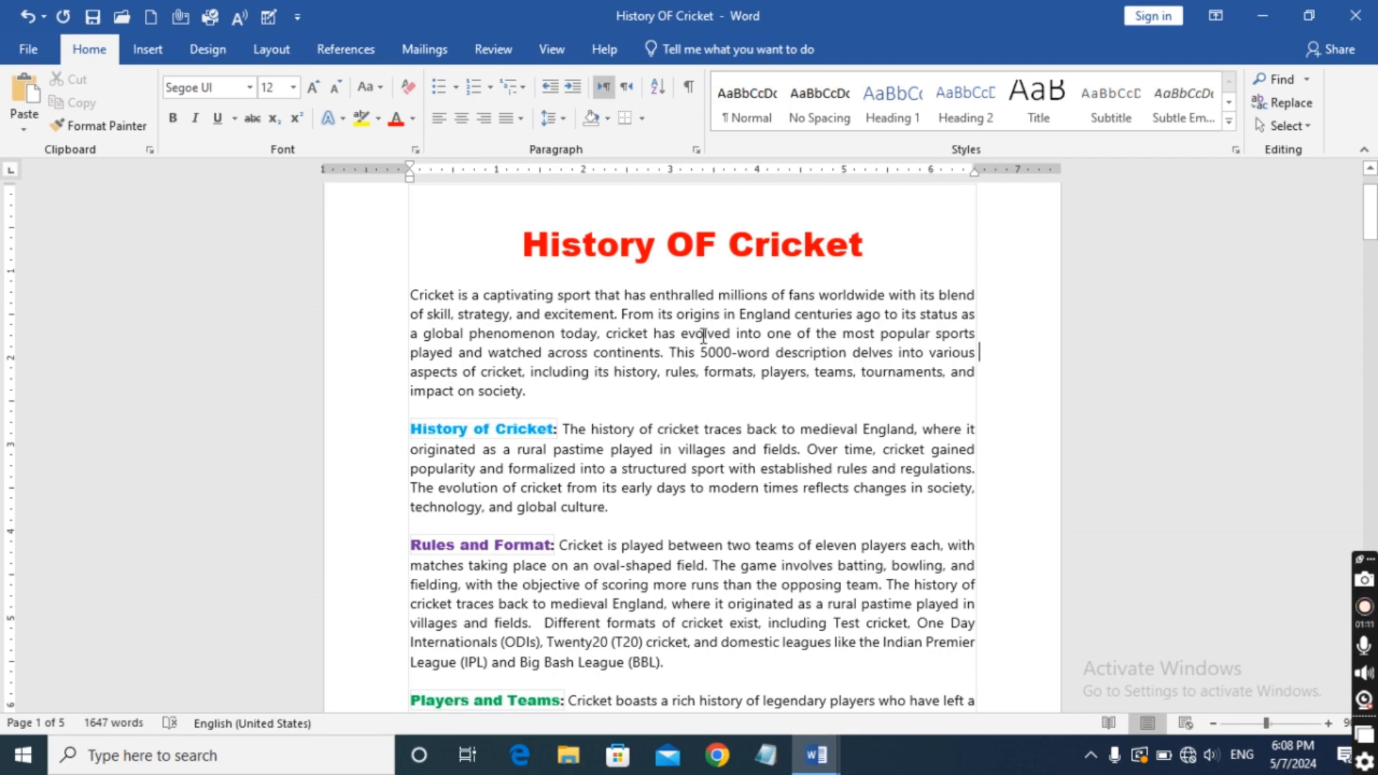
Set the alignment of the Tournaments and Events paragraph at the end of the first page to Justify Medium.
scroll(706, 344, "down", 2)
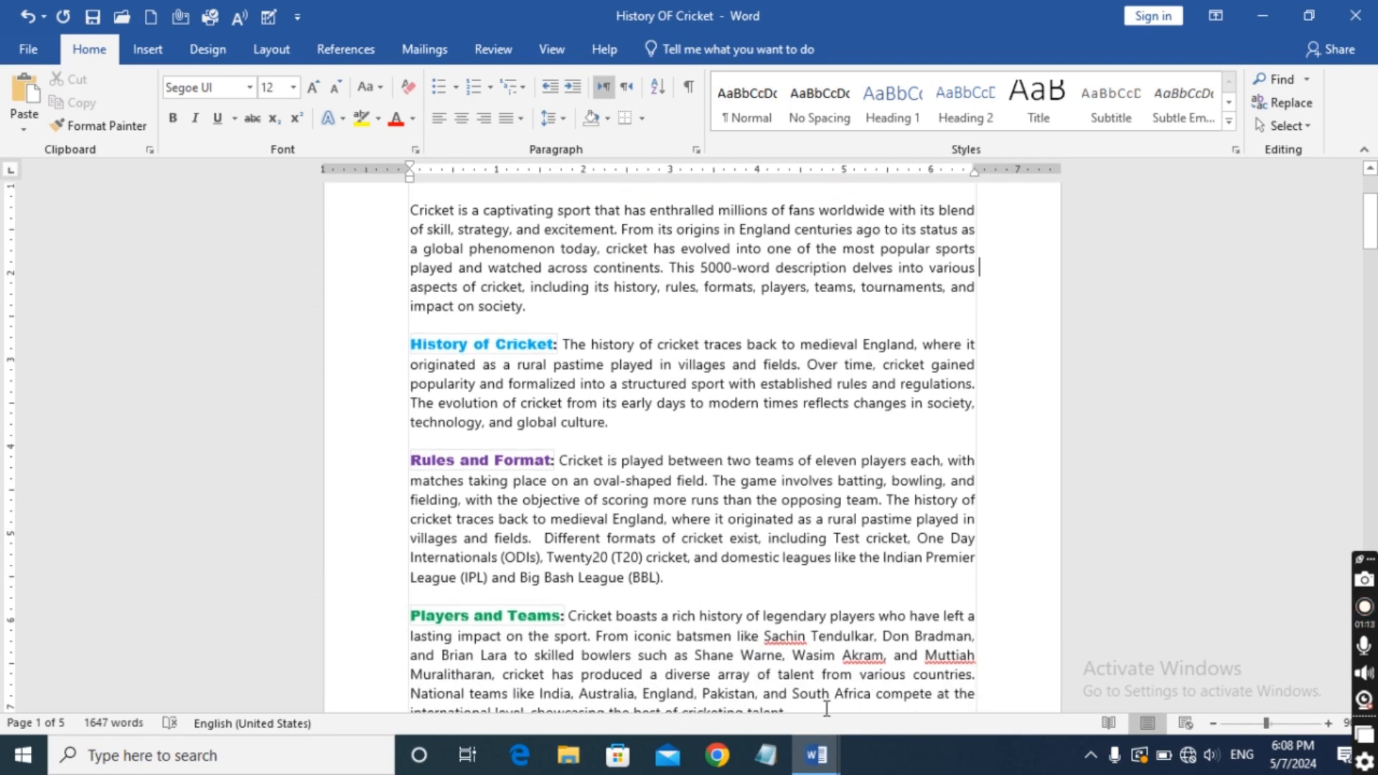
scroll(818, 645, "down", 2)
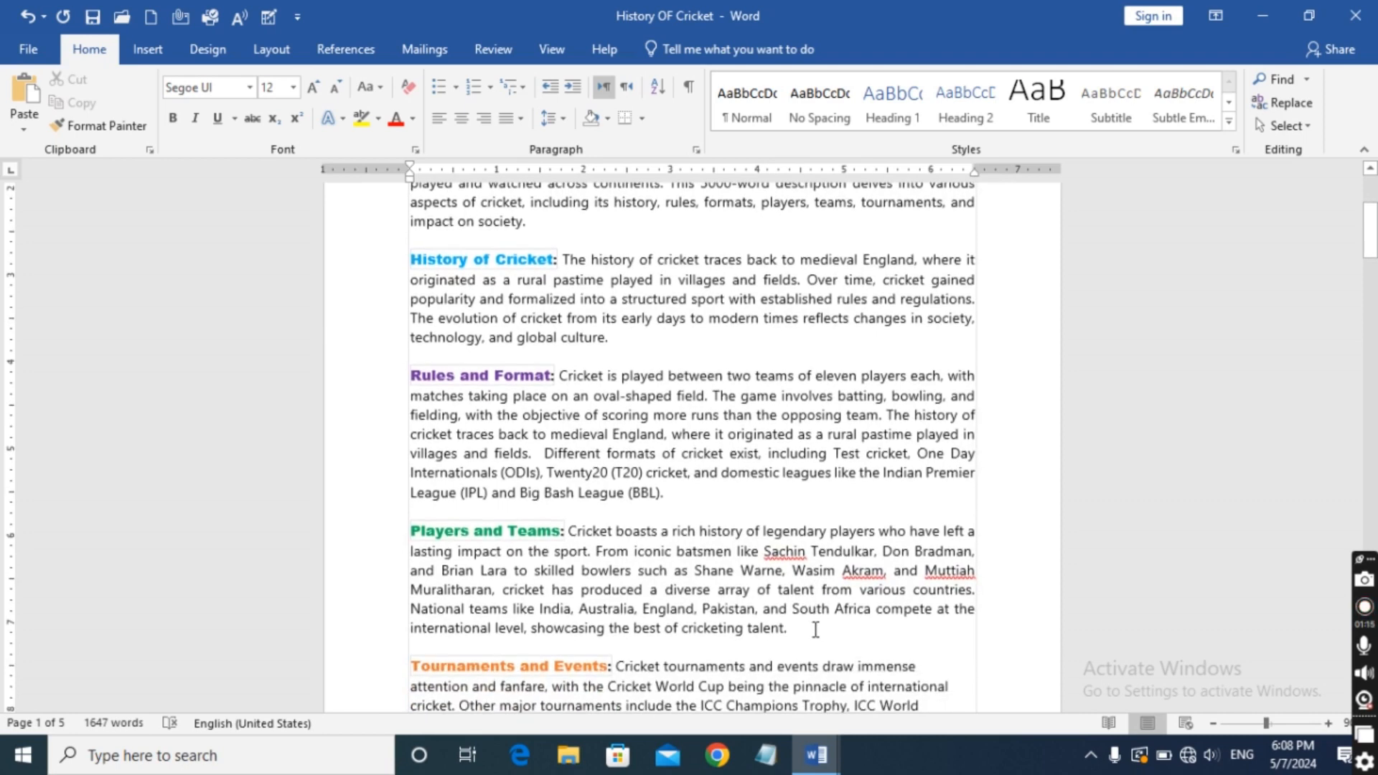
scroll(815, 629, "down", 6)
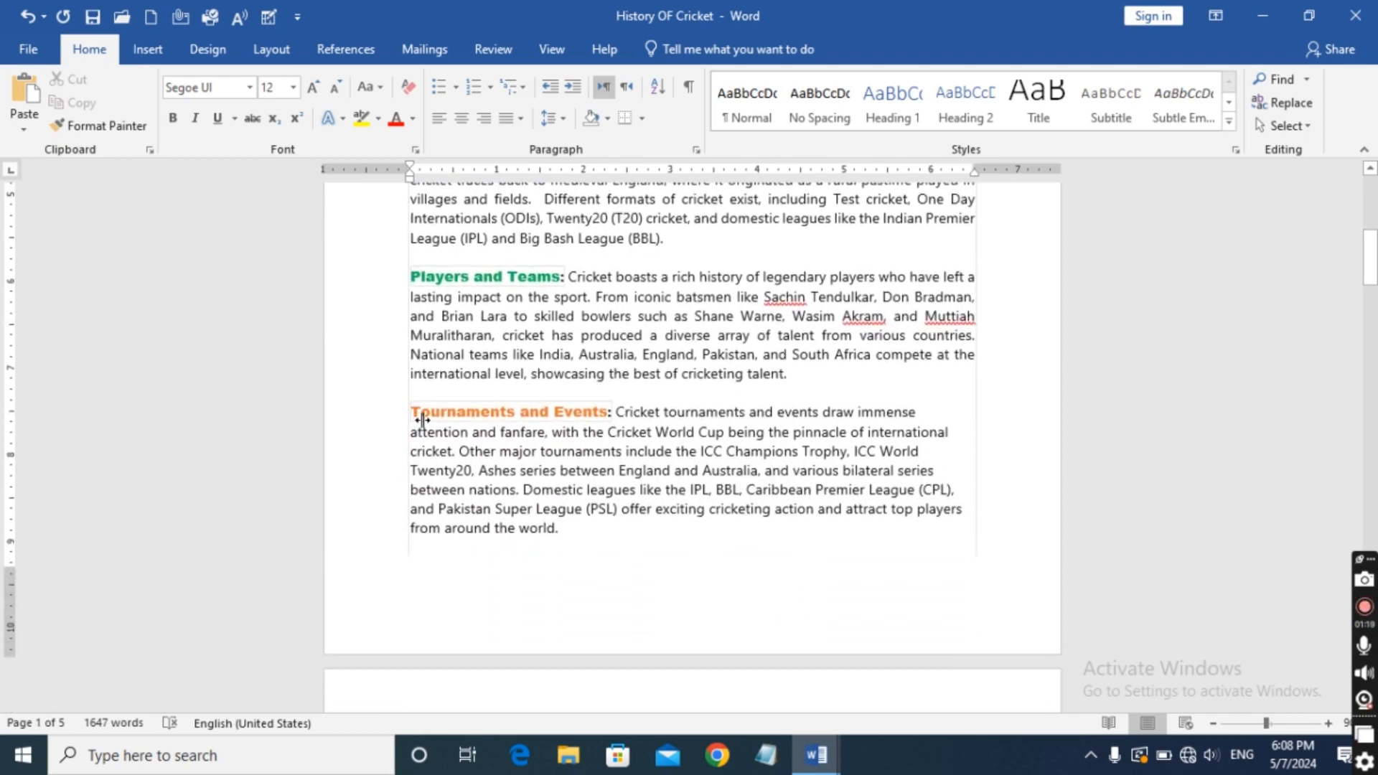
left_click_drag(422, 418, 633, 562)
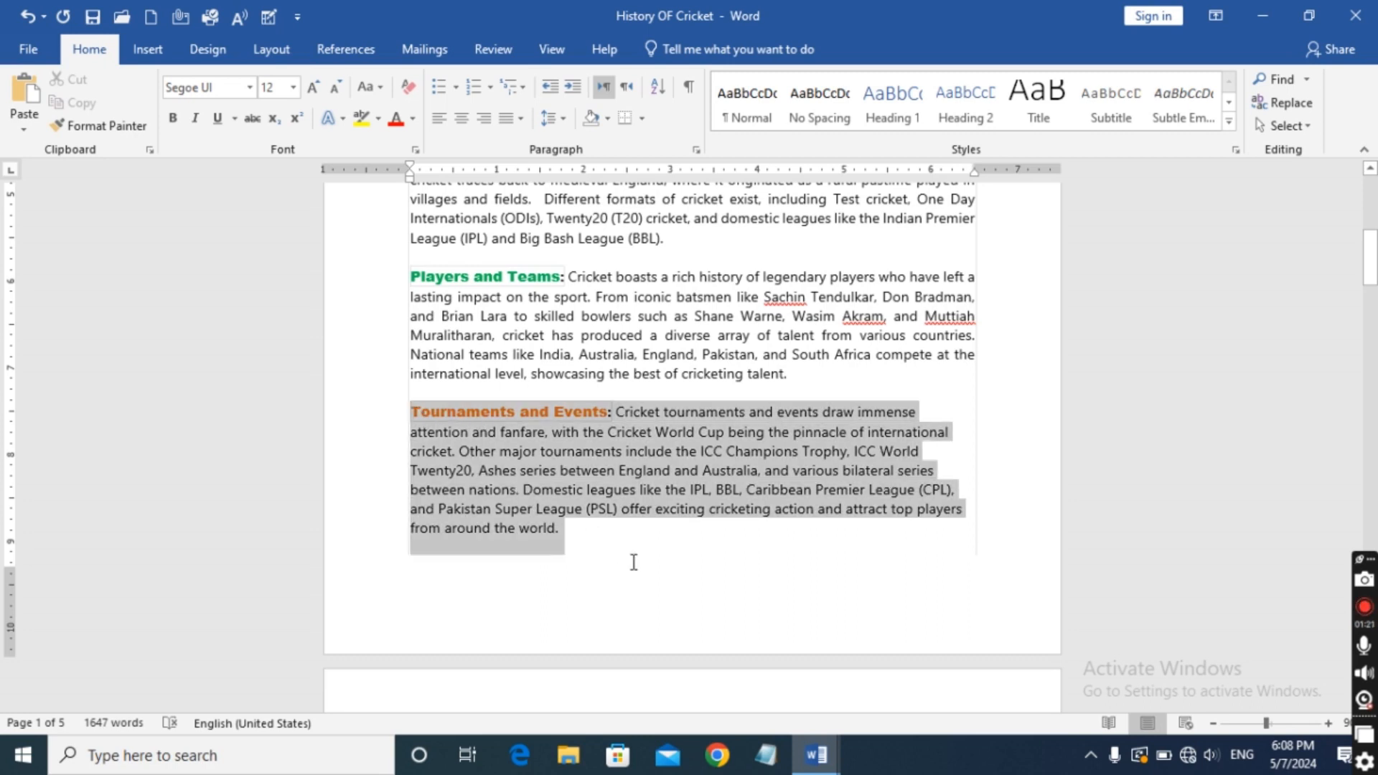
left_click(518, 119)
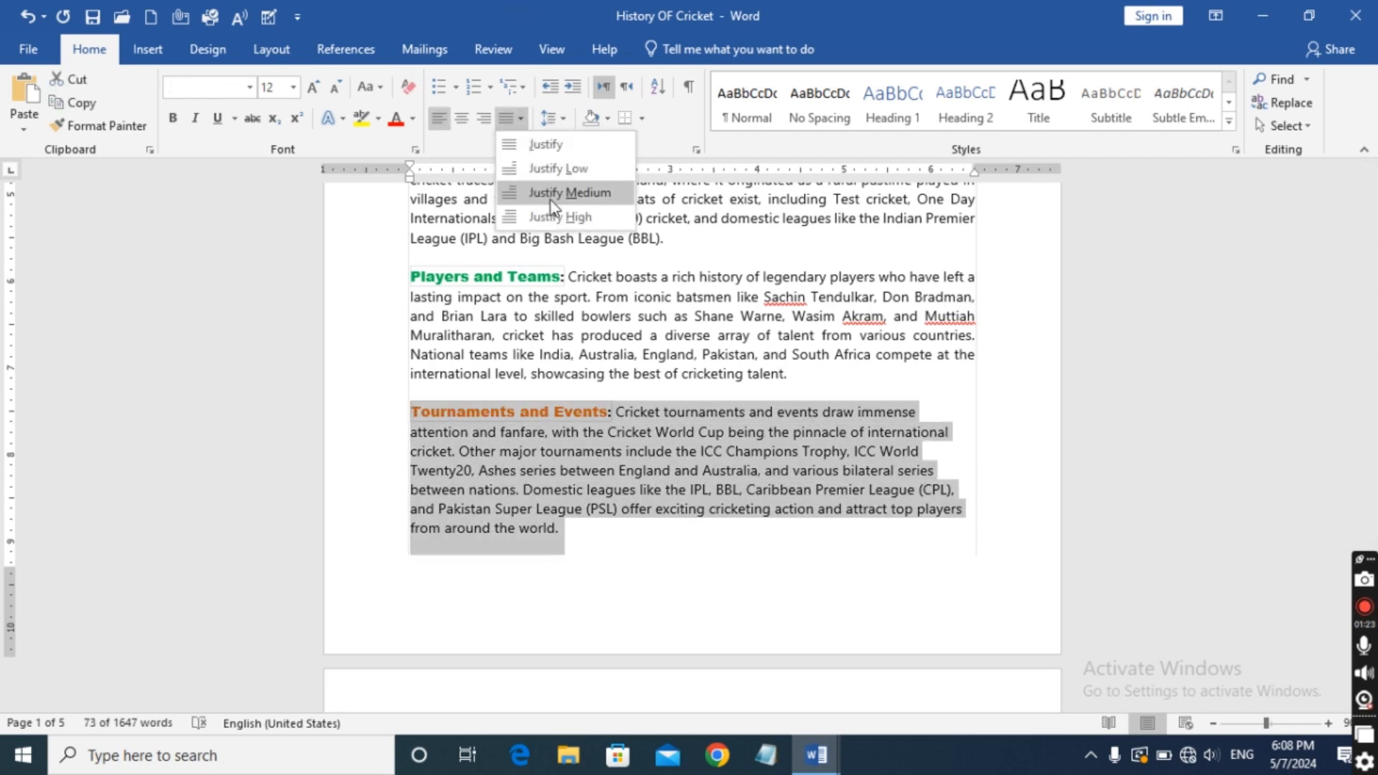
left_click(571, 189)
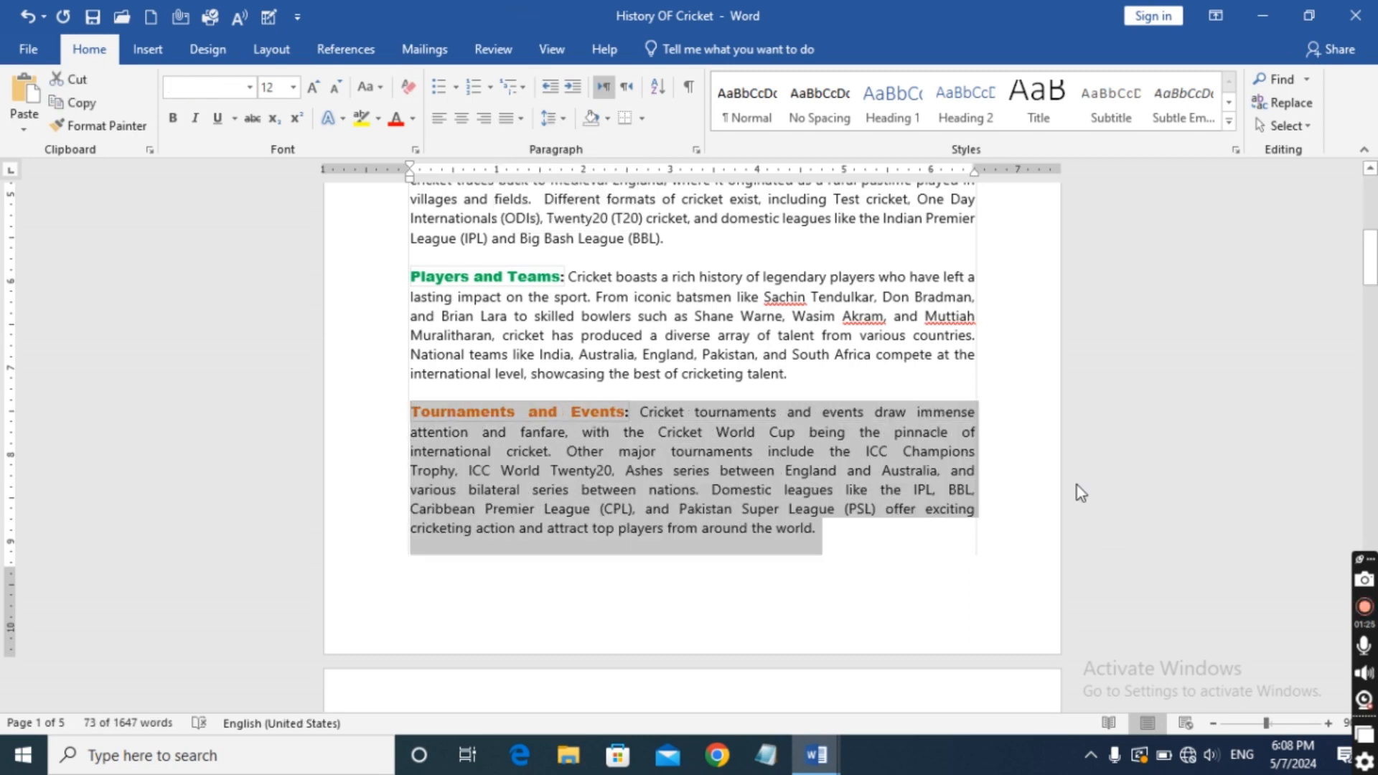
left_click(1143, 428)
Delete the introductory, History of Cricket and Rules and Format paragraphs together and undo the deletion.
scroll(1116, 499, "up", 2)
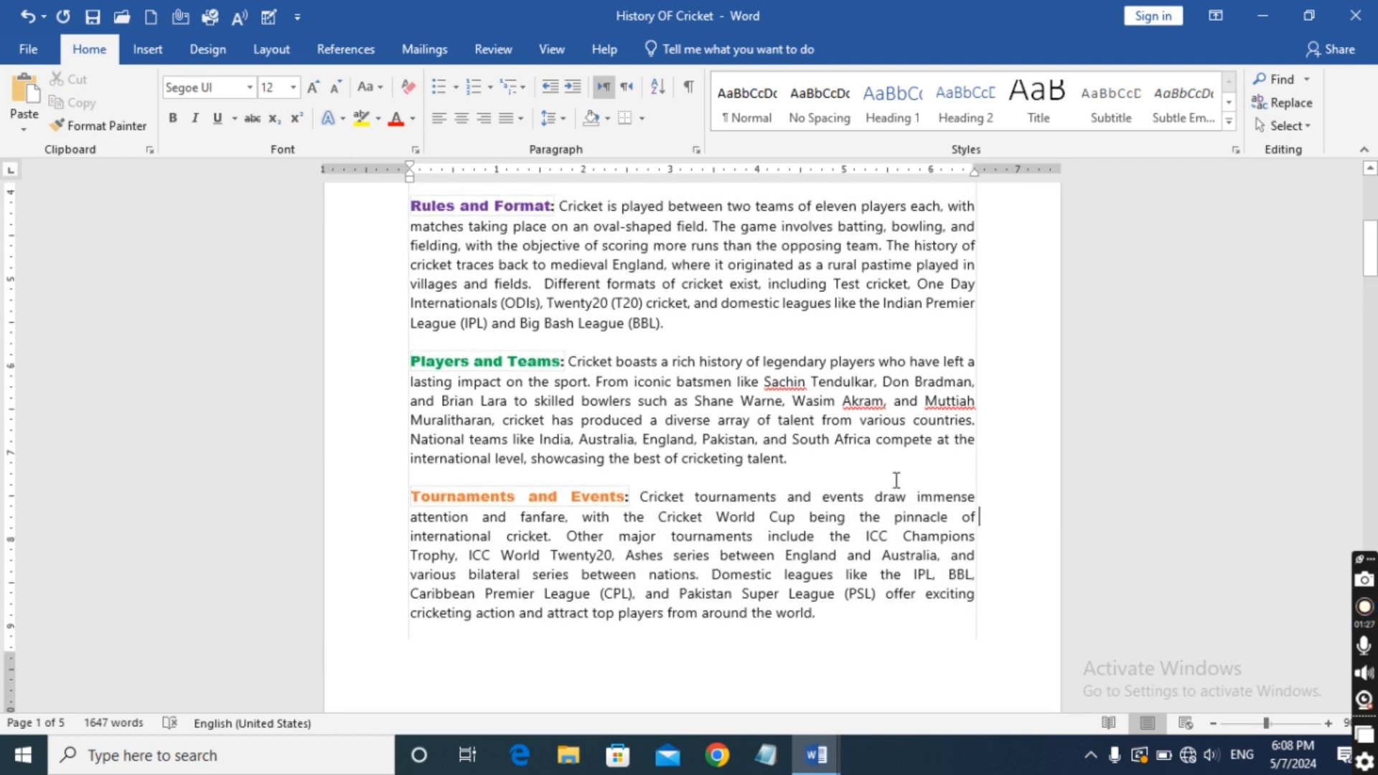
scroll(897, 480, "up", 8)
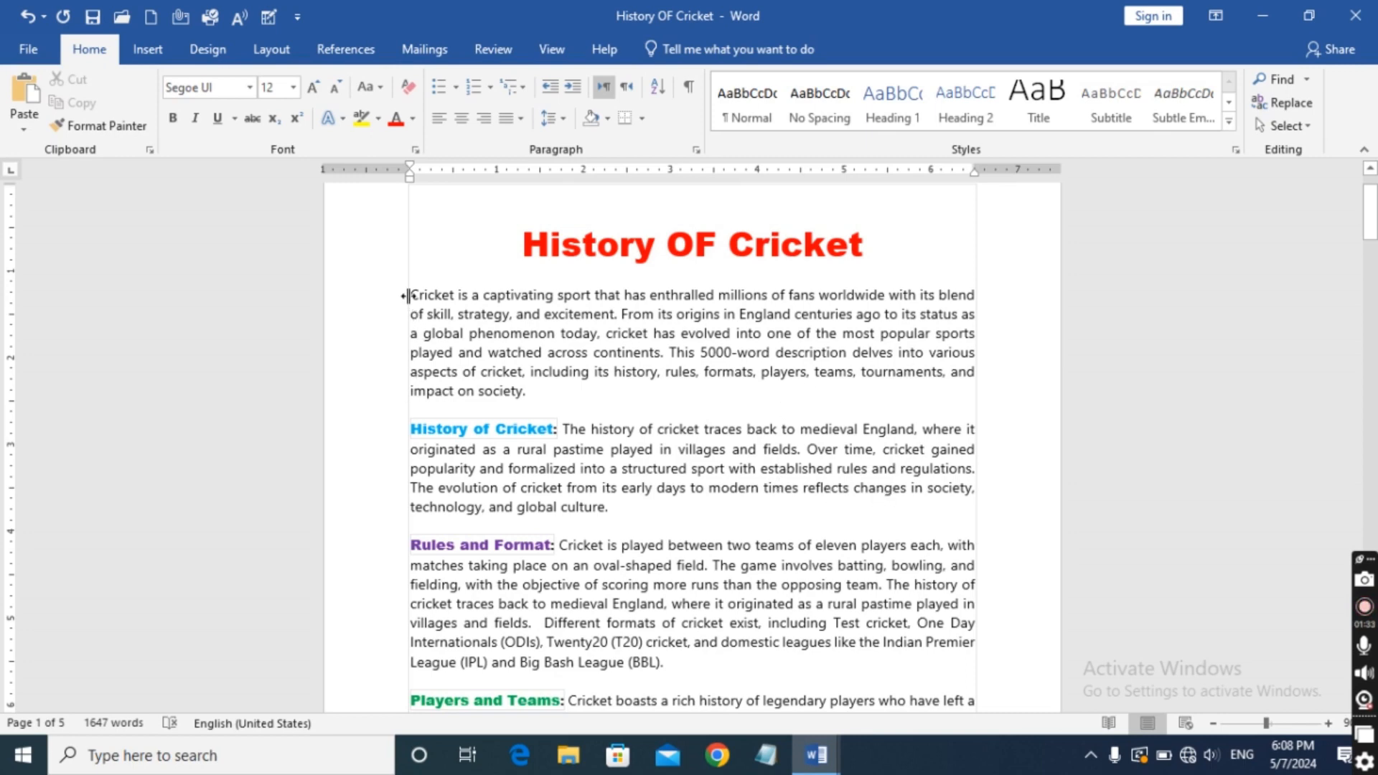
left_click_drag(414, 298, 710, 666)
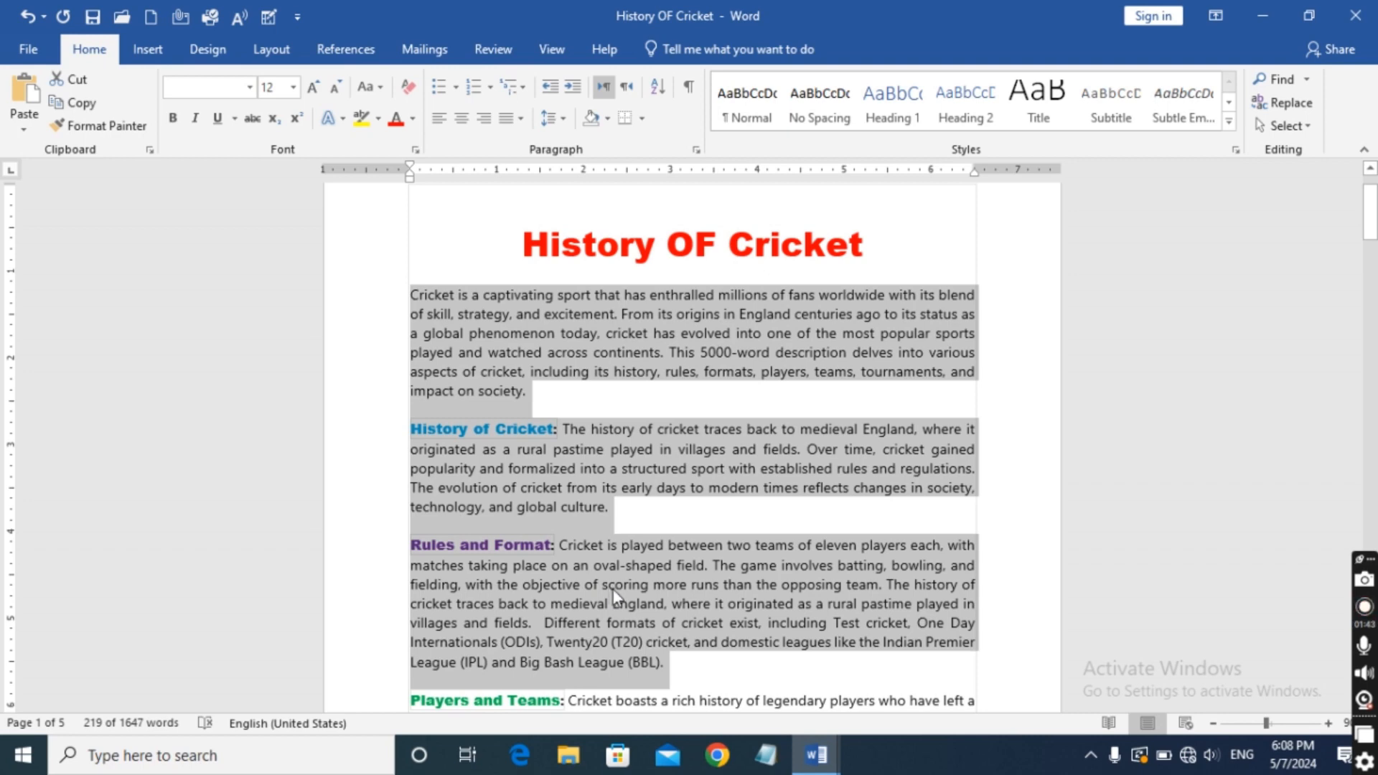
key("Delete")
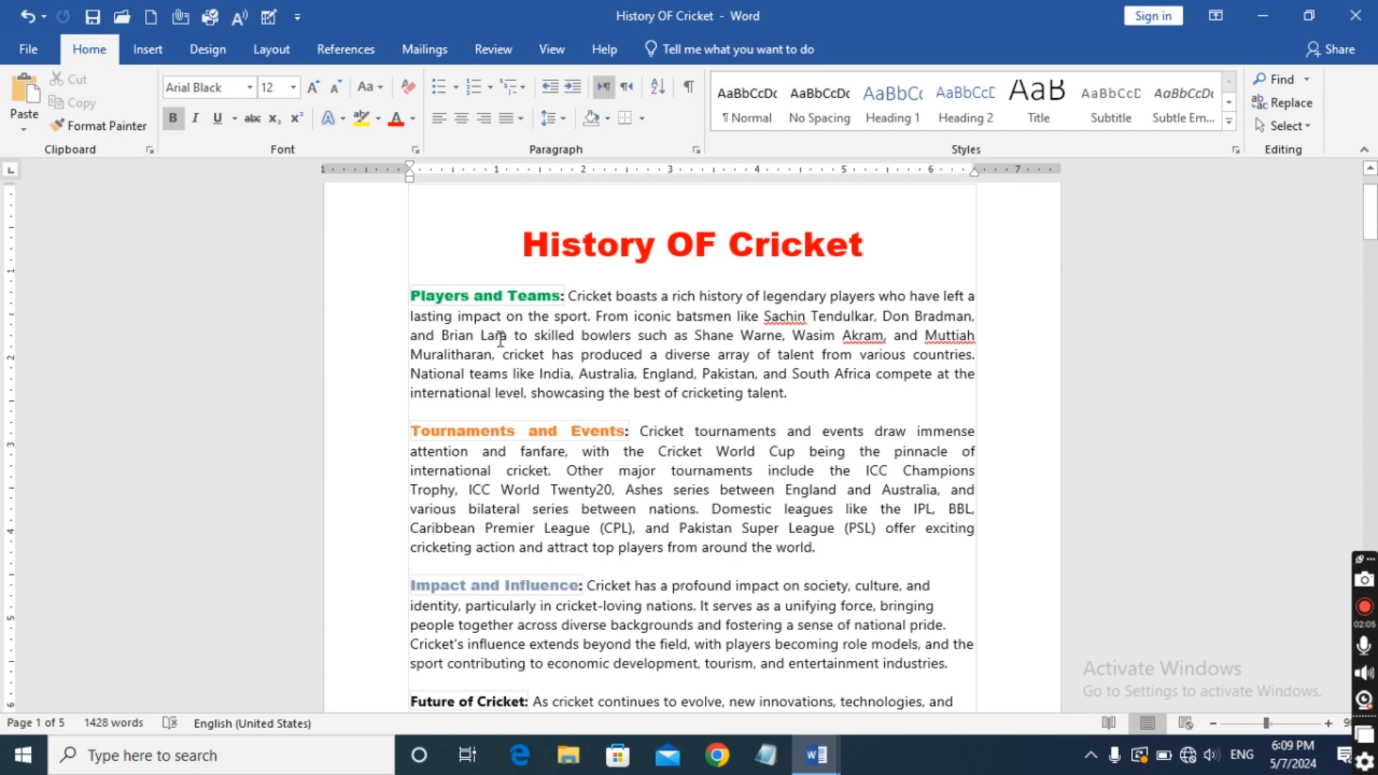
key("ctrl+z")
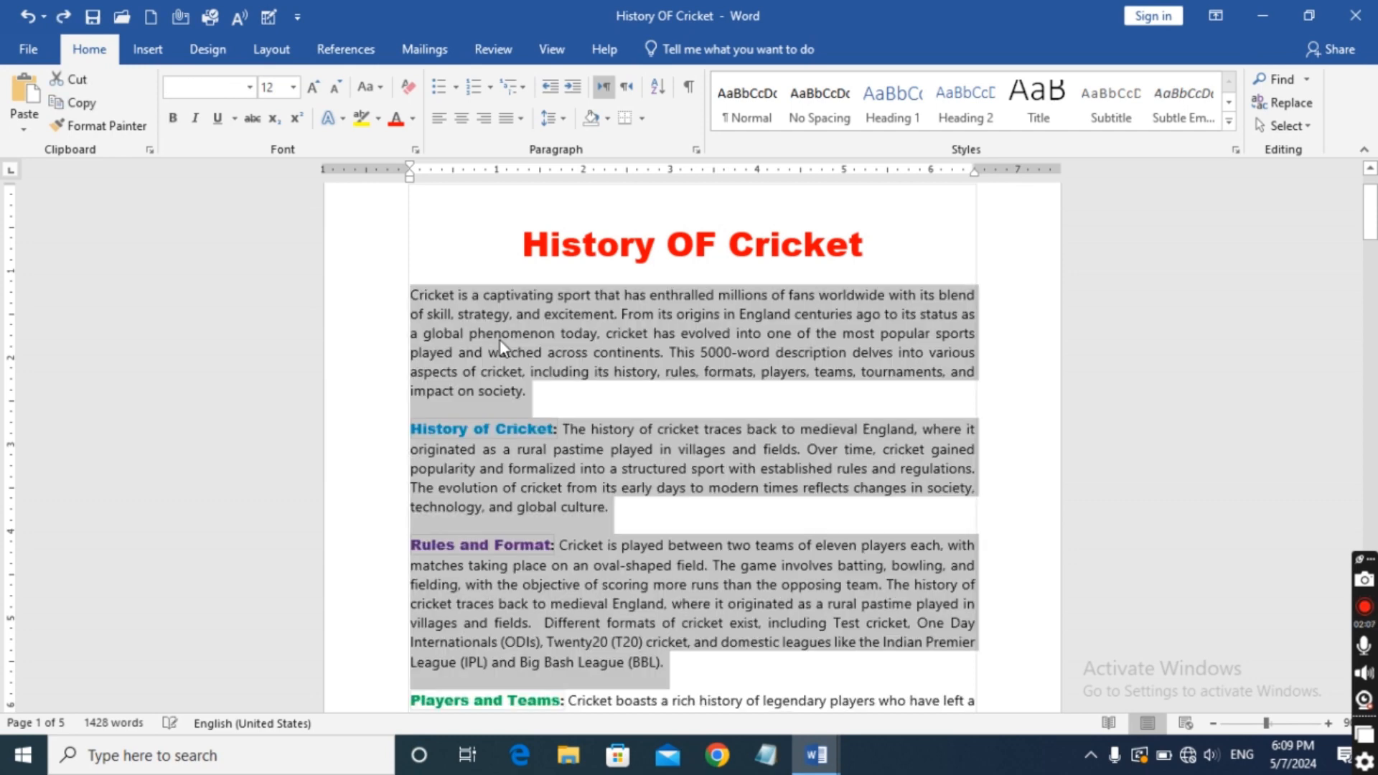
Clear the current selection and select only the whole introductory paragraph beneath the title.
left_click(688, 399)
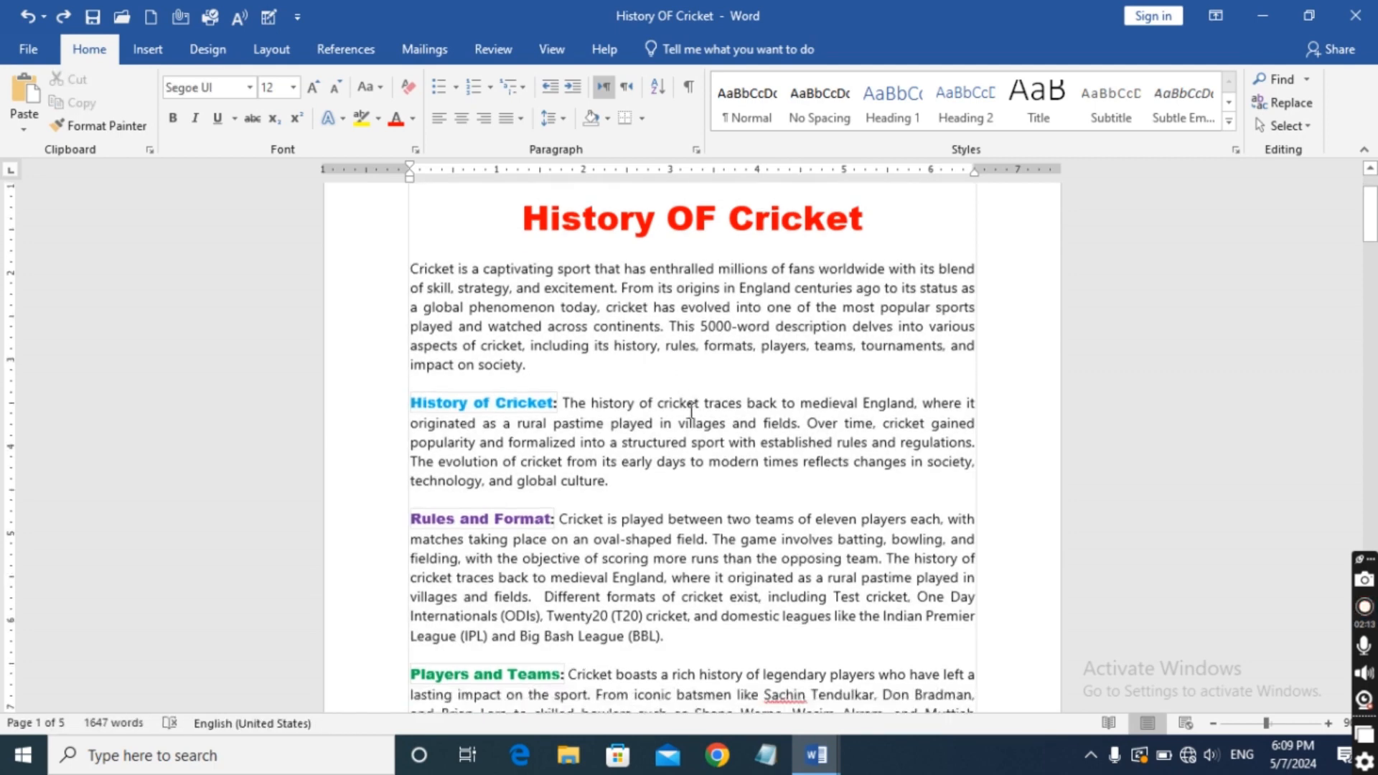
scroll(689, 406, "down", 4)
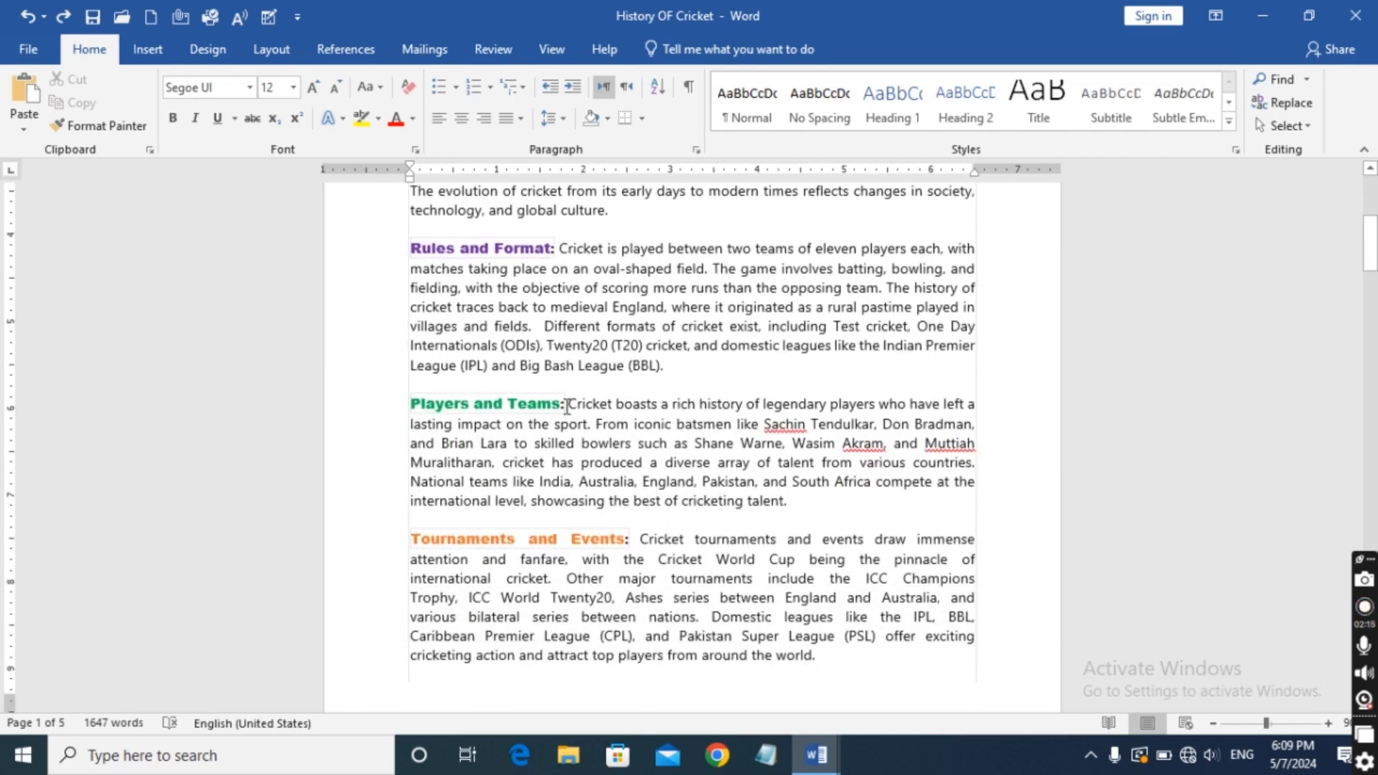
mouse_move(567, 406)
left_mouse_down()
mouse_move(604, 504)
mouse_move(570, 406)
left_mouse_up()
scroll(621, 402, "up", 5)
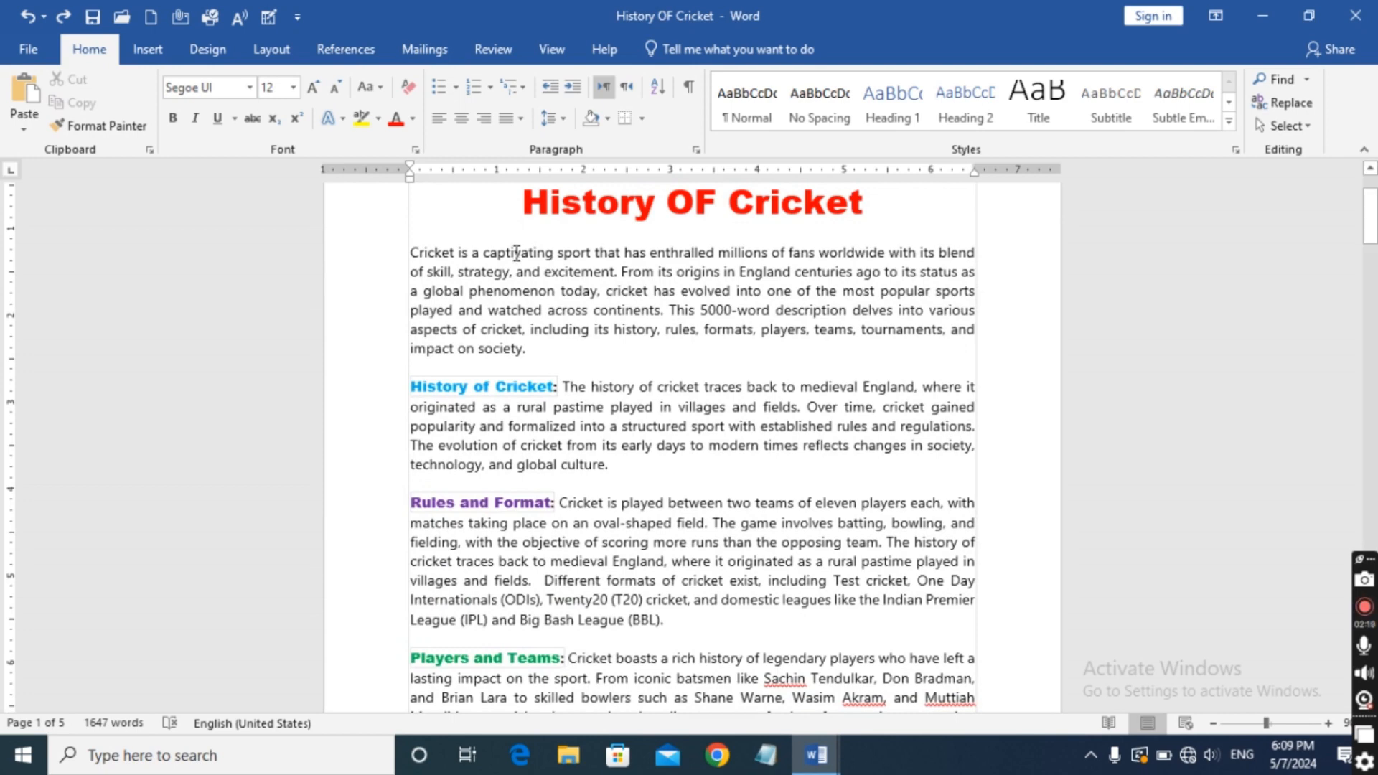
double_click(516, 254)
left_click(515, 254)
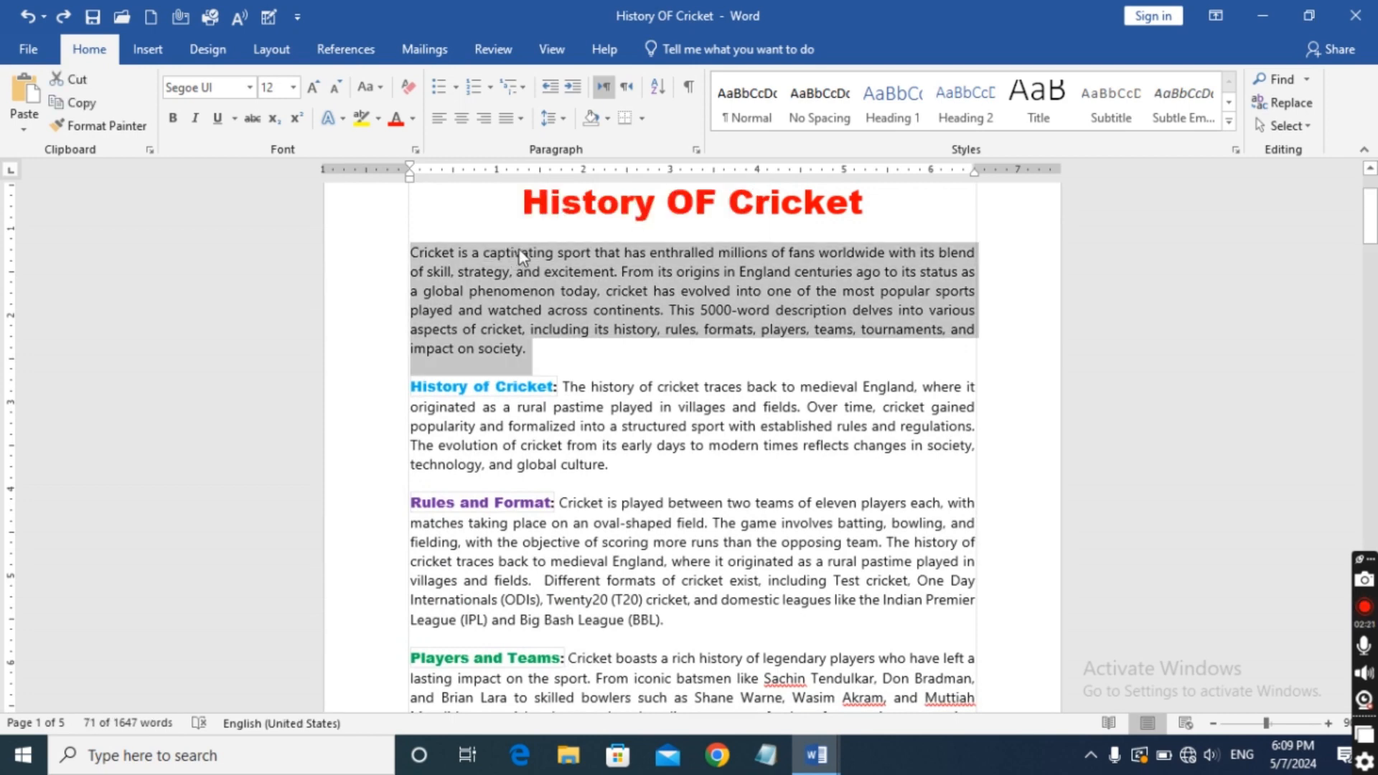
Delete the entire content of the document and undo the deletion.
key("ctrl+a")
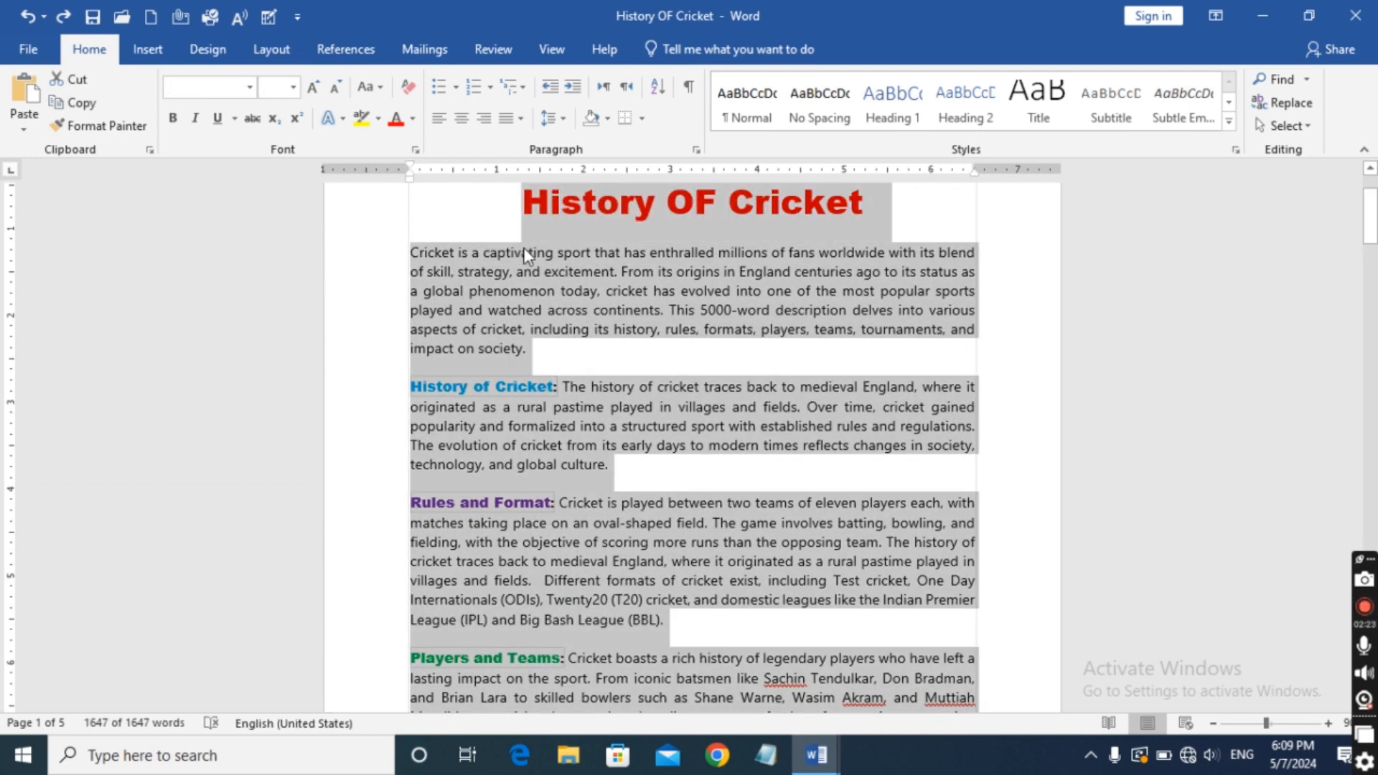
key("Delete")
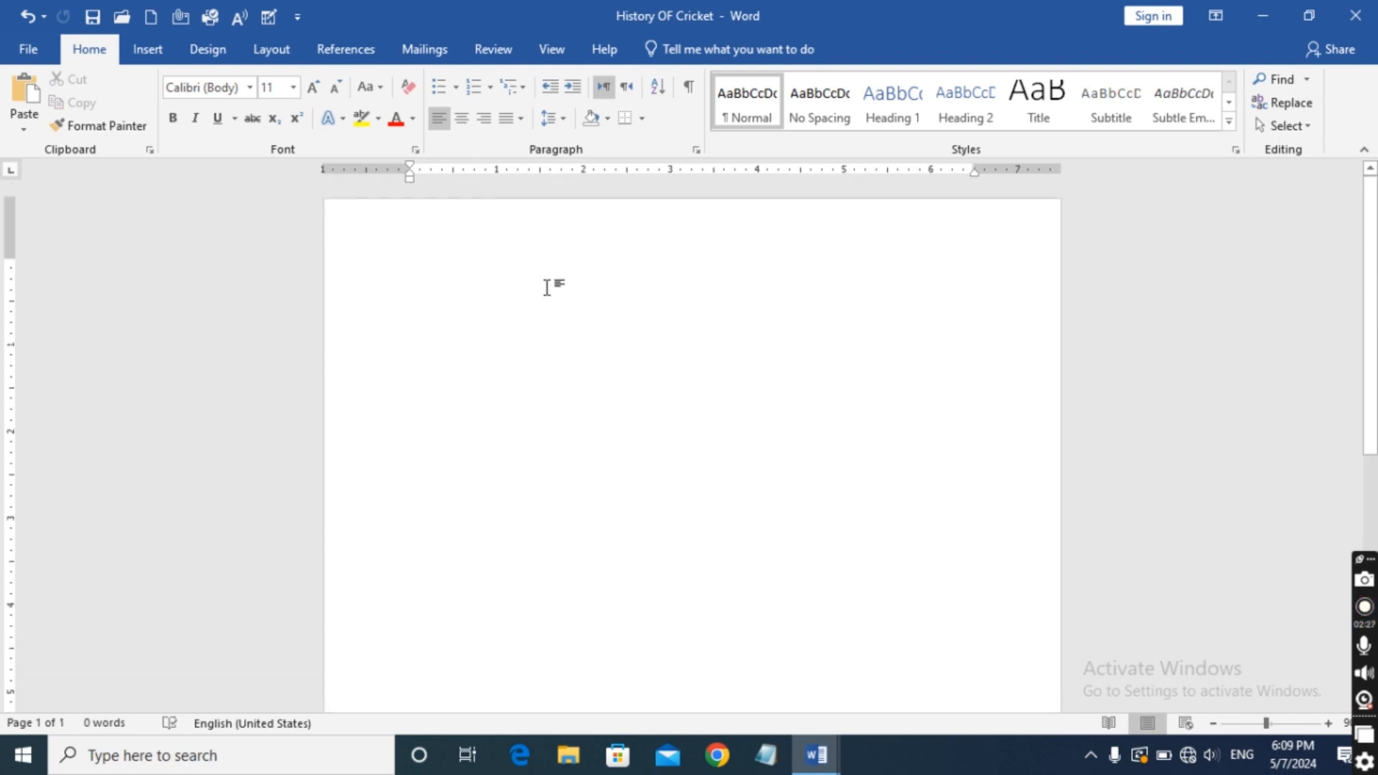
scroll(547, 286, "down", 3)
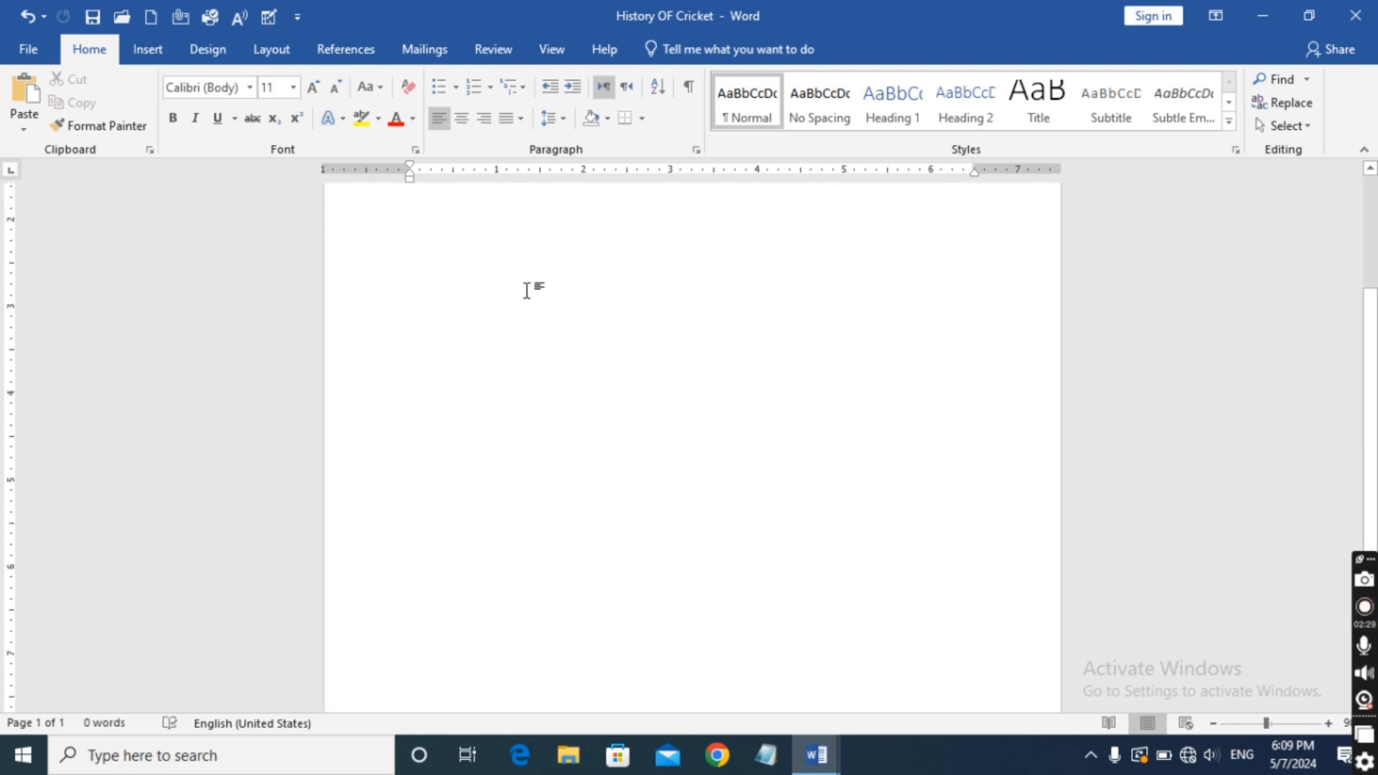
scroll(526, 290, "up", 3)
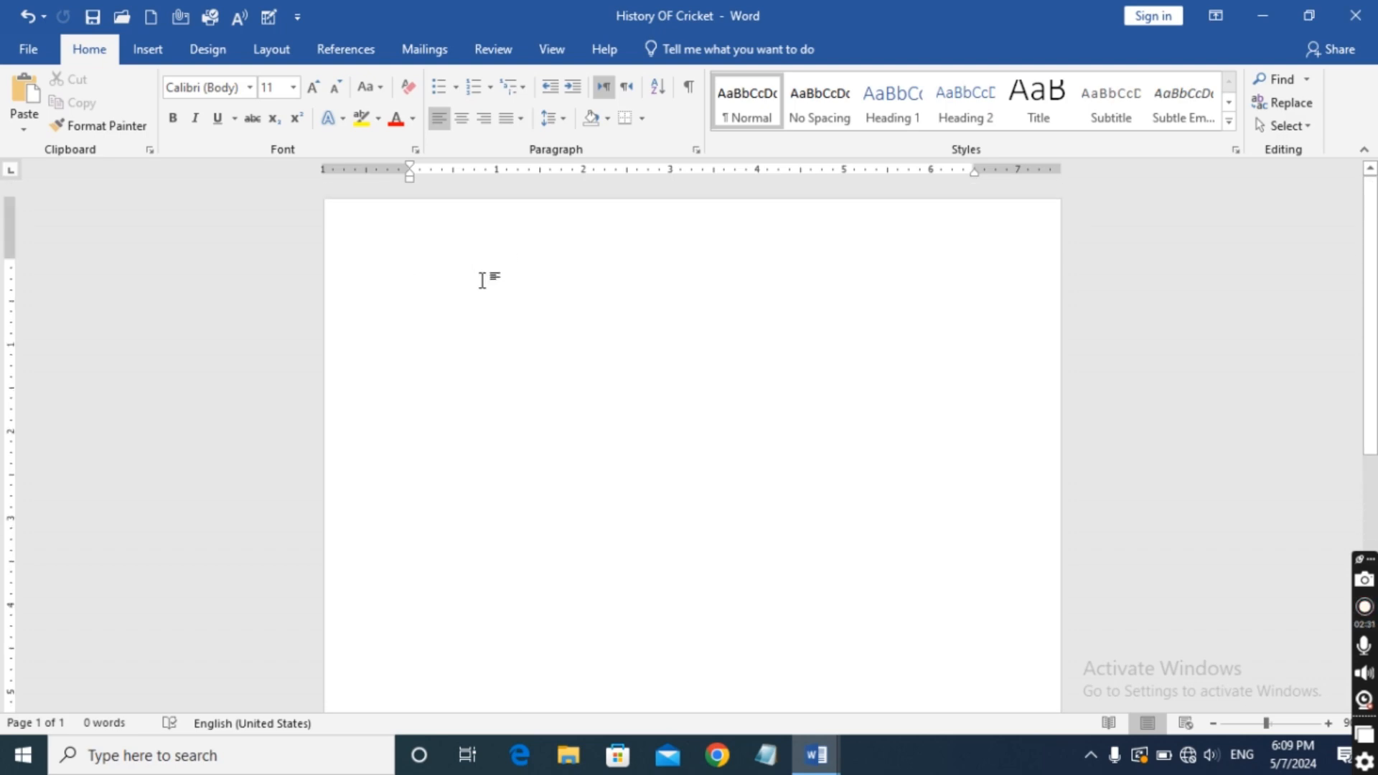
key("ctrl+z")
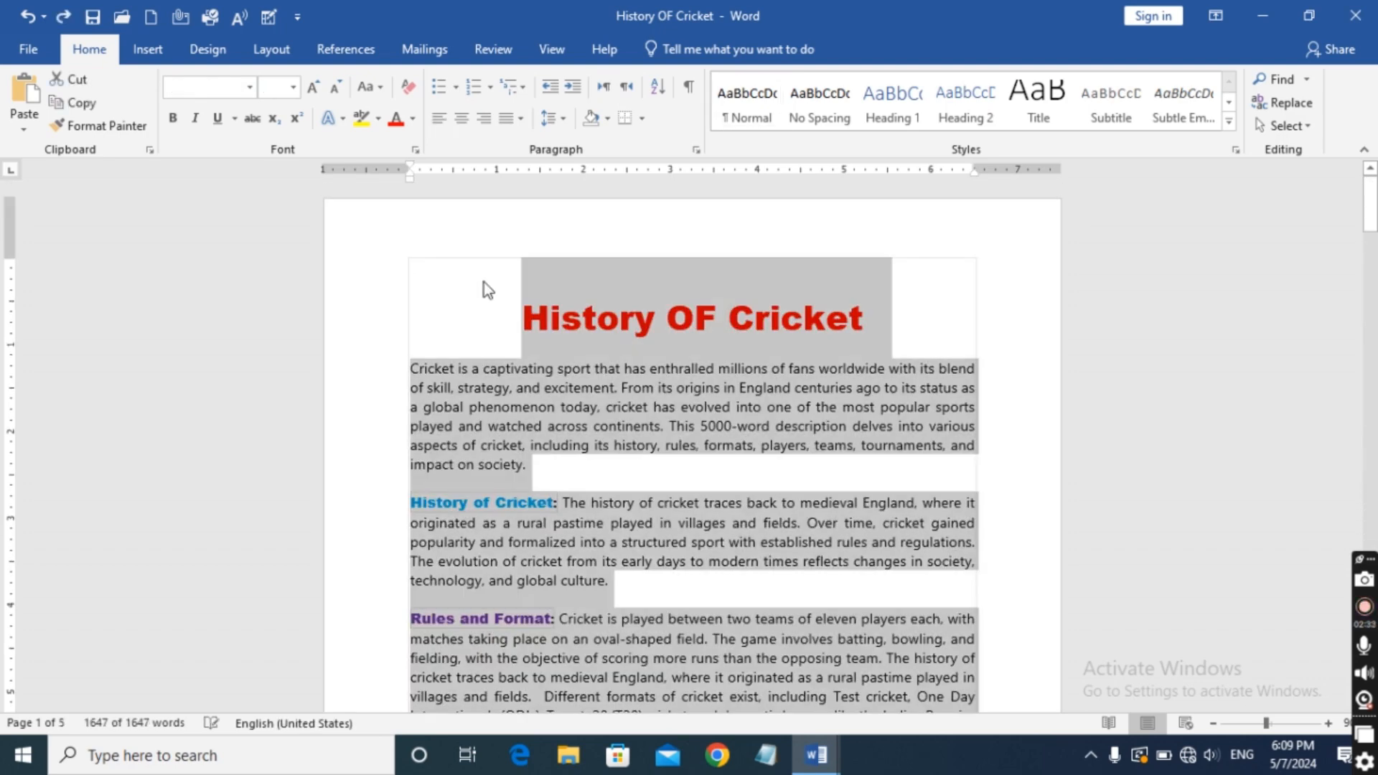
Delete the whole selected document text once more and restore it by undoing the deletion.
scroll(483, 284, "down", 9)
scroll(483, 287, "down", 20)
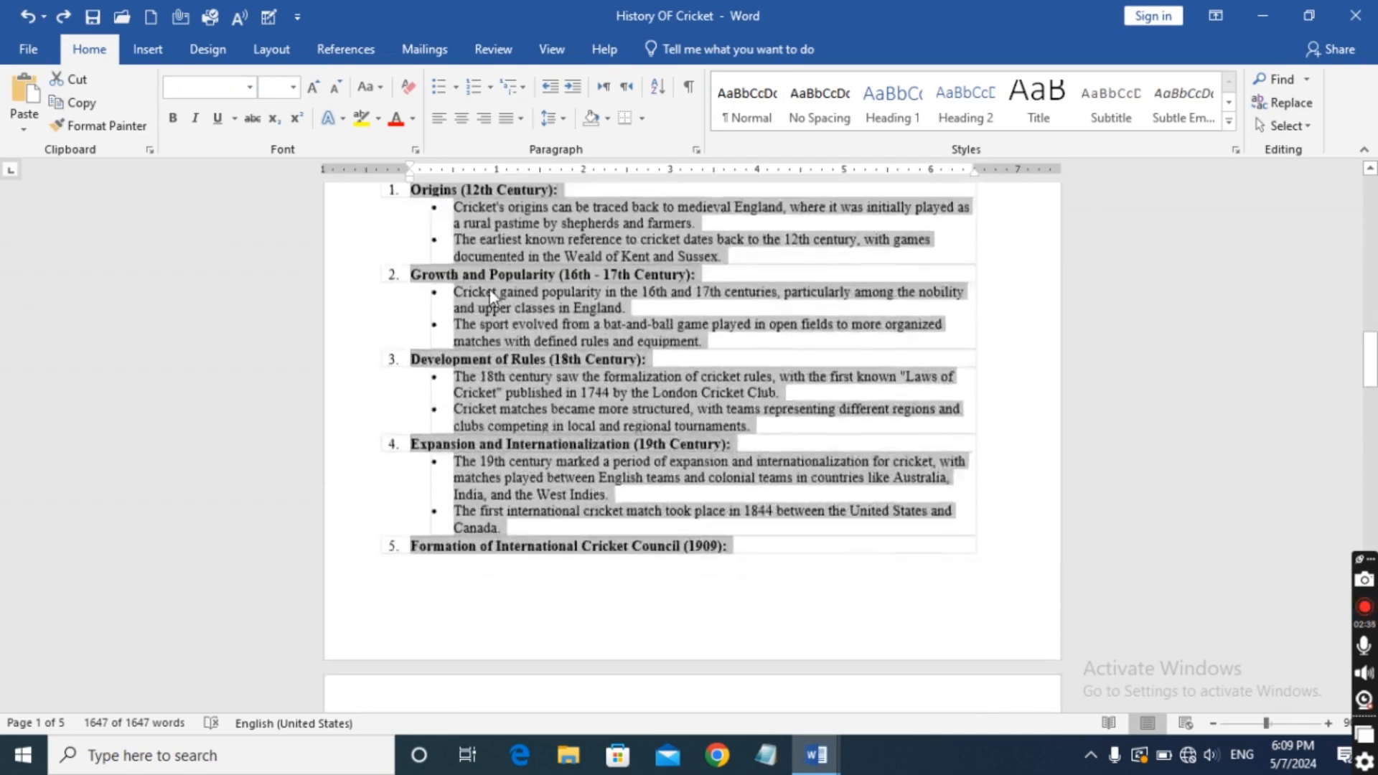
scroll(490, 294, "down", 6)
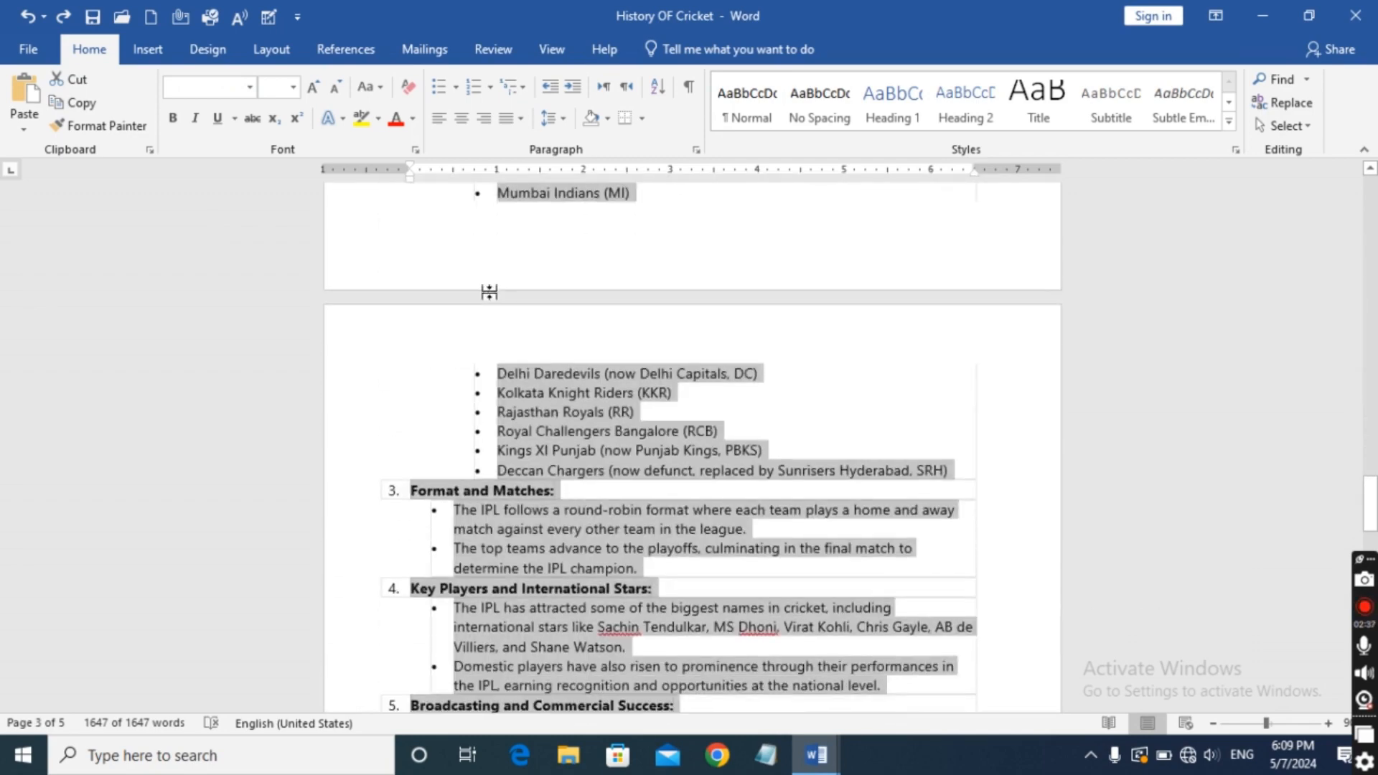
key("Delete")
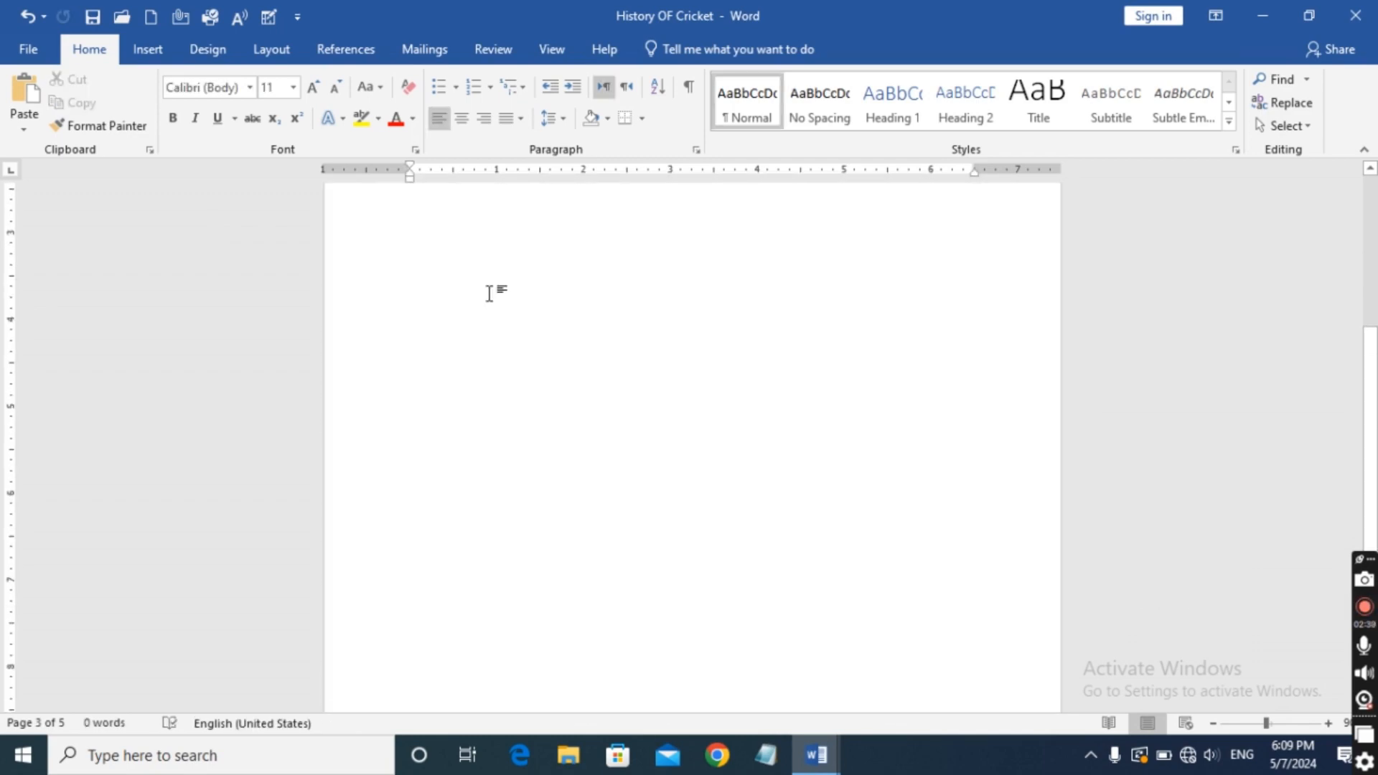
key("ctrl+z")
Justify all the text in the document, including the title, with the standard Justify option and clear the selection.
scroll(490, 294, "down", 15)
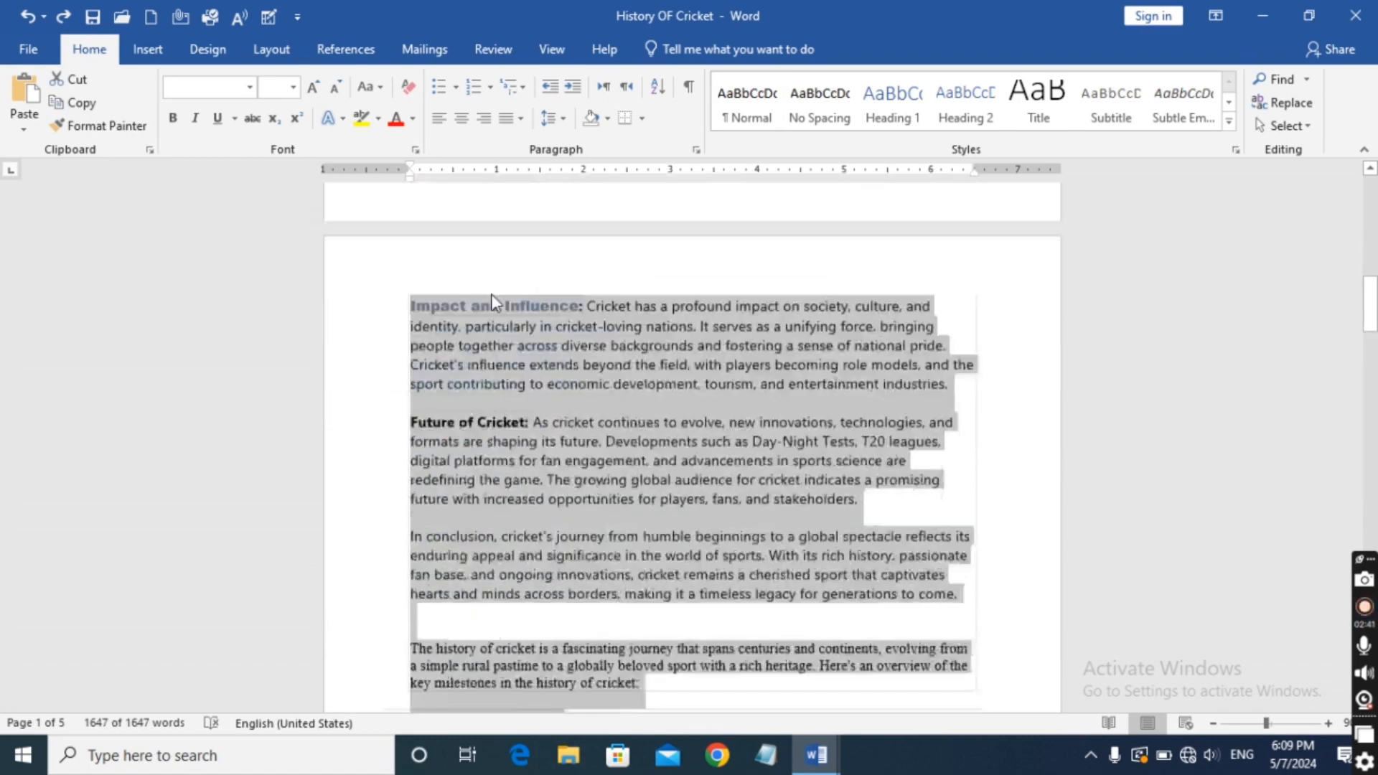
scroll(497, 294, "down", 15)
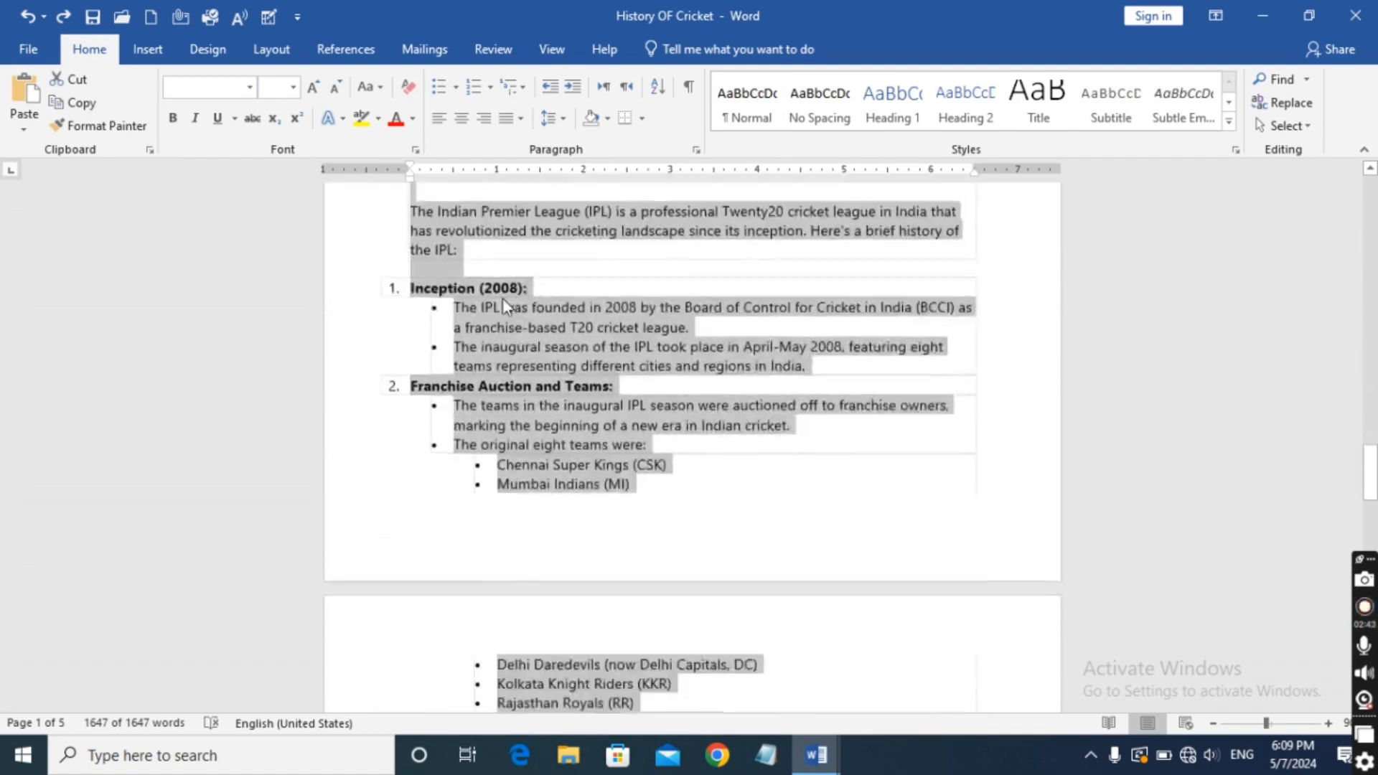
scroll(501, 298, "down", 15)
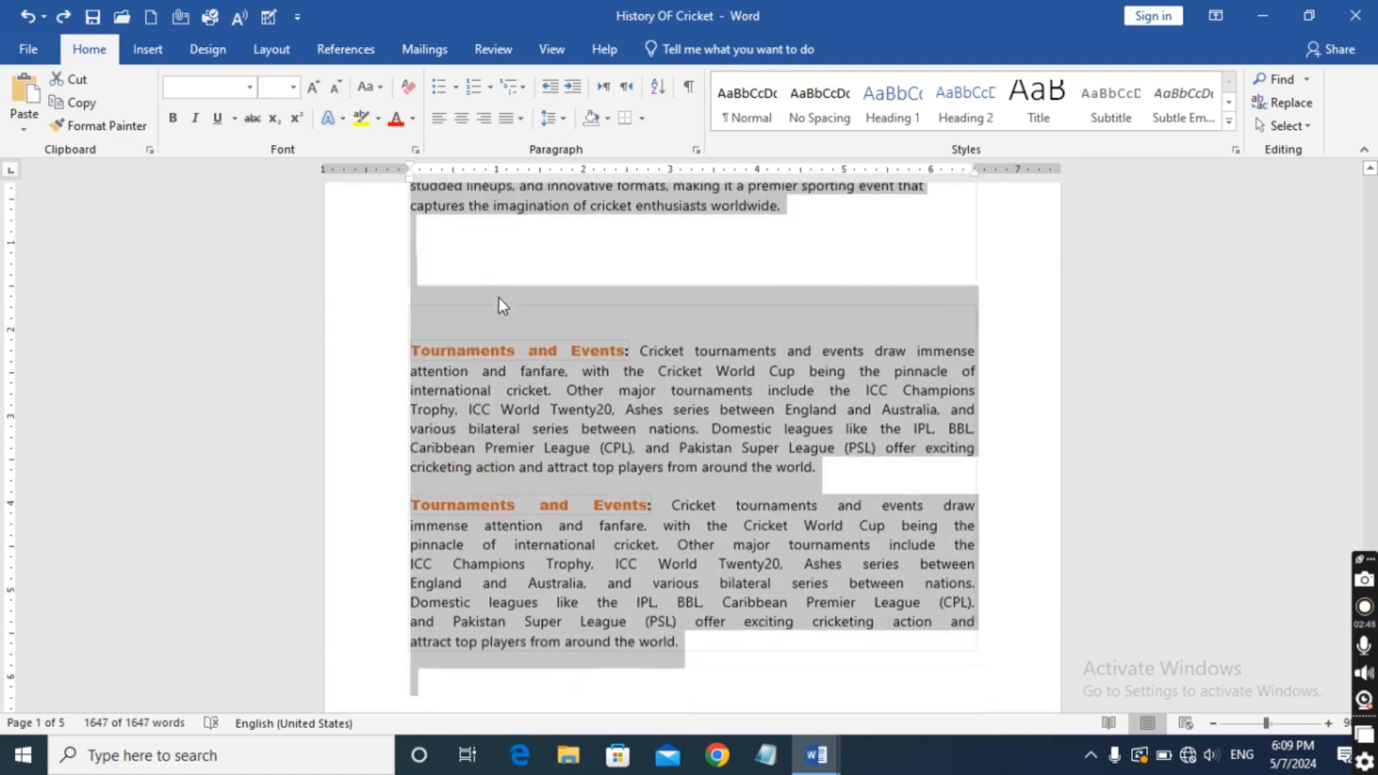
scroll(503, 301, "up", 10)
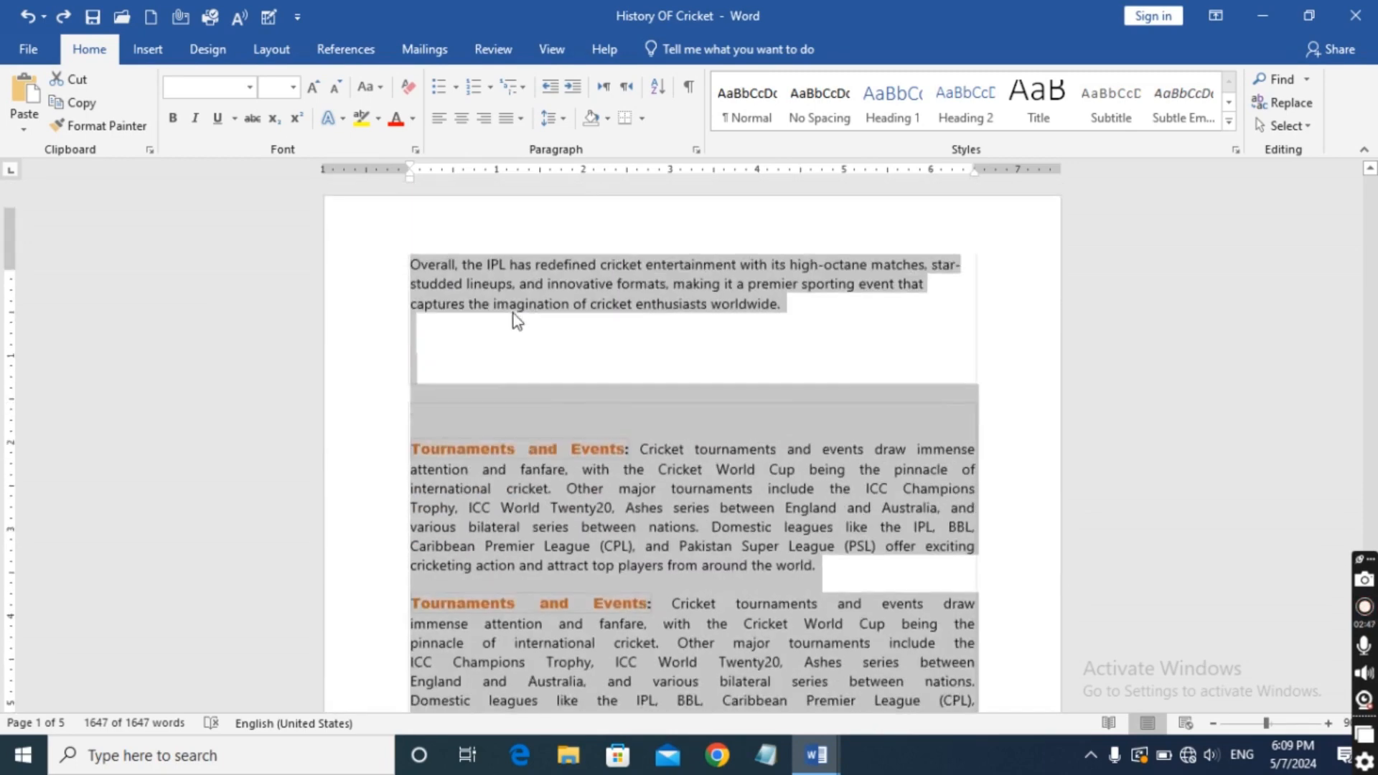
scroll(517, 314, "up", 10)
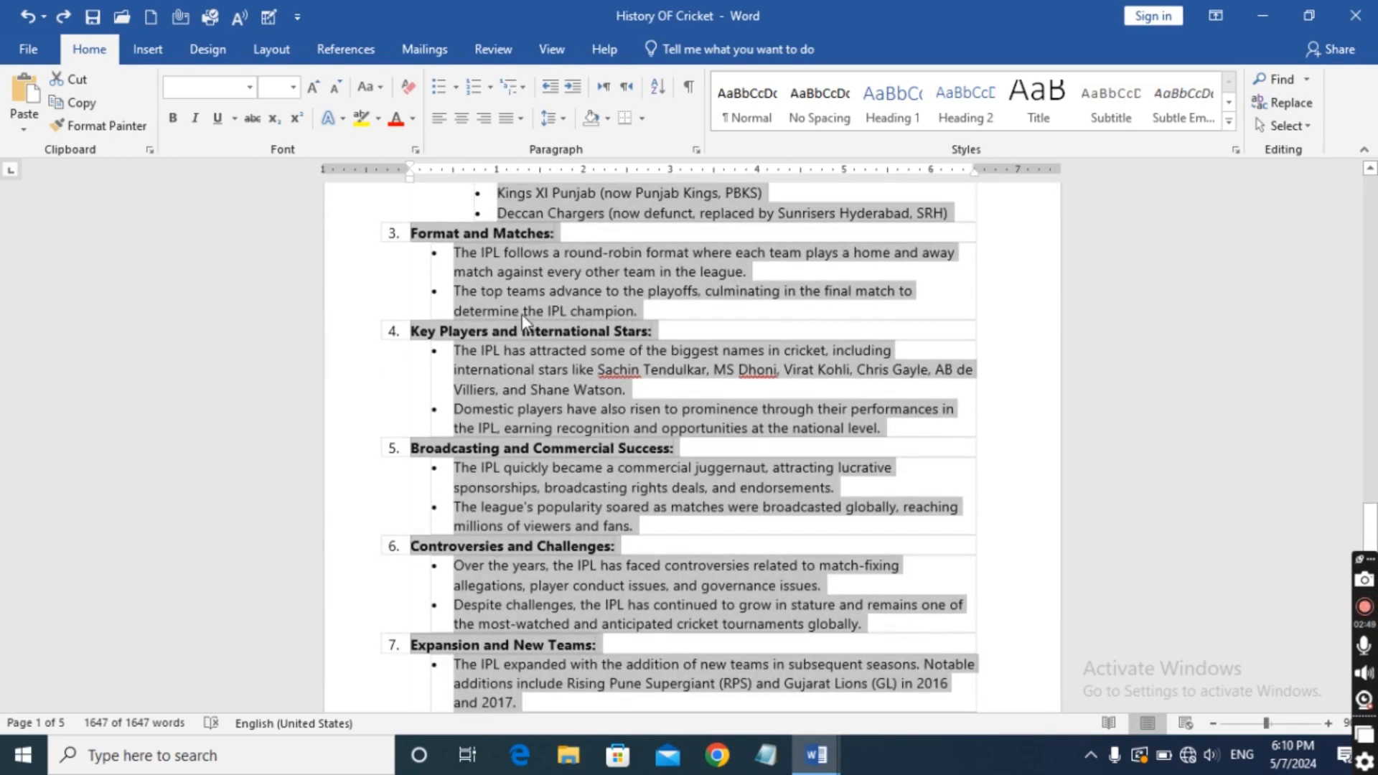
left_click(521, 120)
left_click(543, 144)
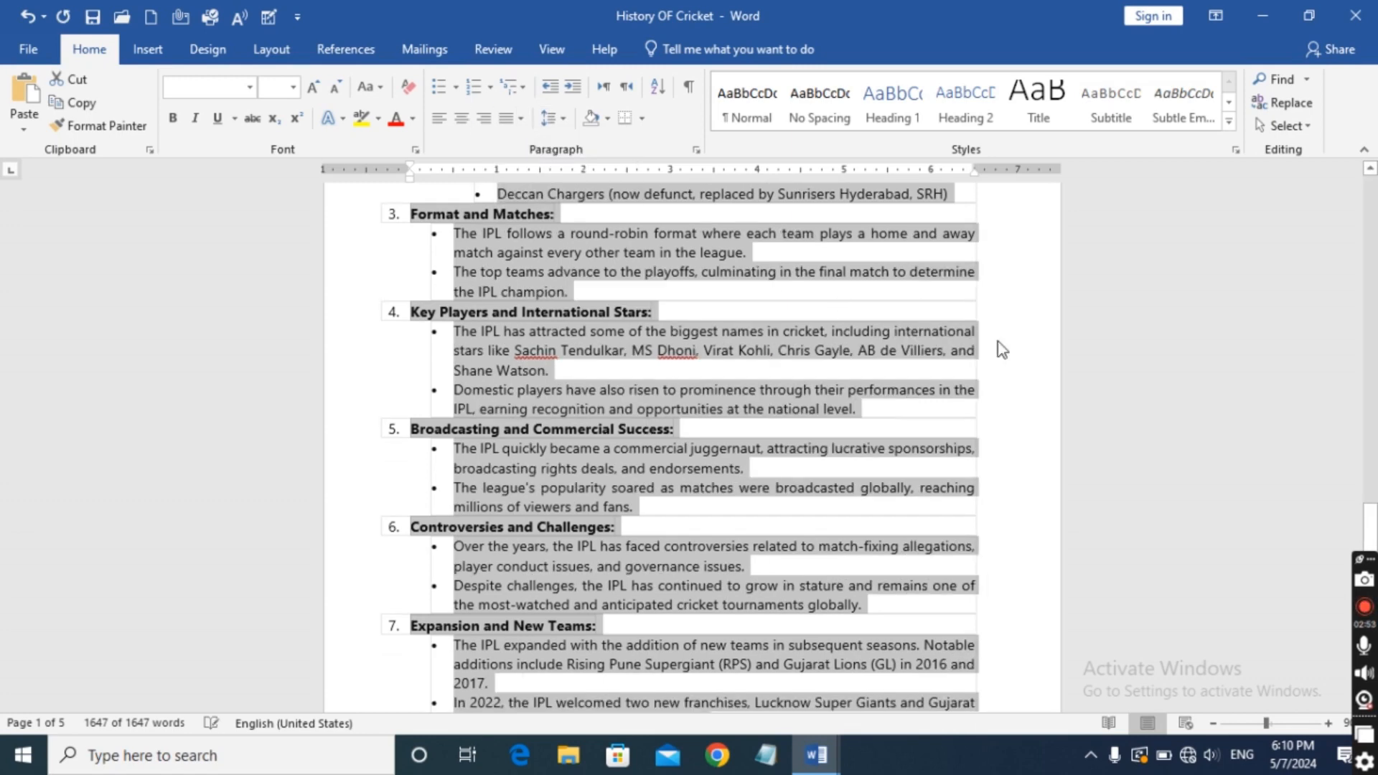
left_click(1033, 350)
Examine the justified text from the IPL section on page 4 back up to the document title.
scroll(1038, 353, "up", 2)
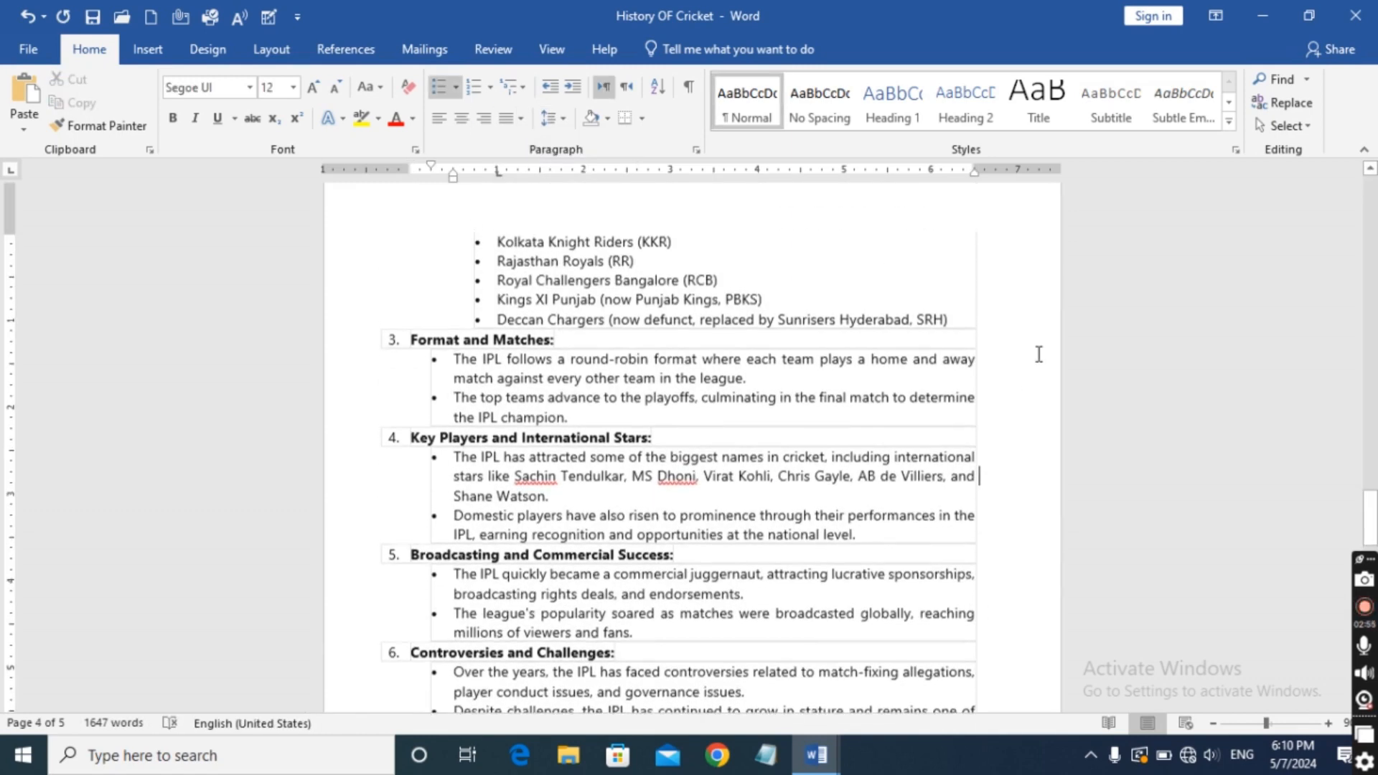
scroll(1038, 354, "up", 12)
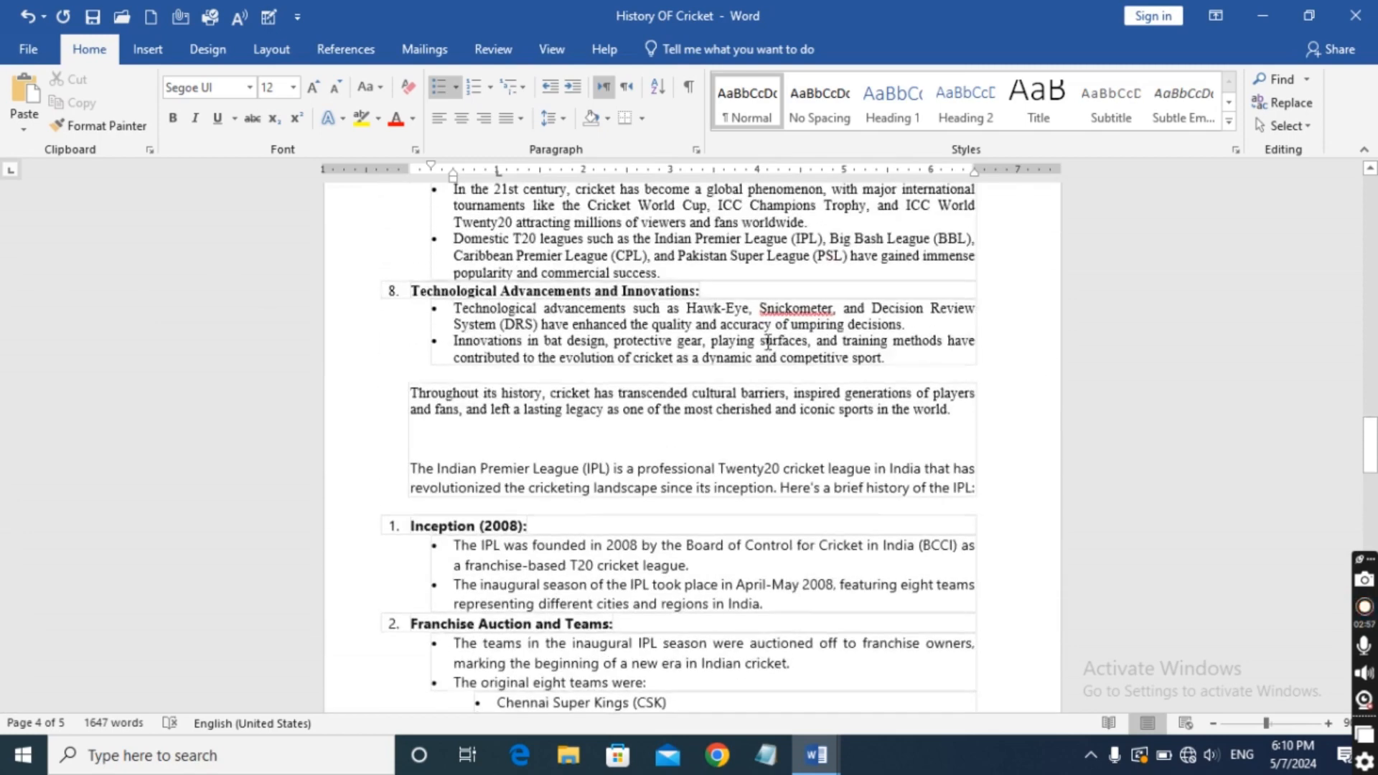
scroll(797, 332, "up", 7)
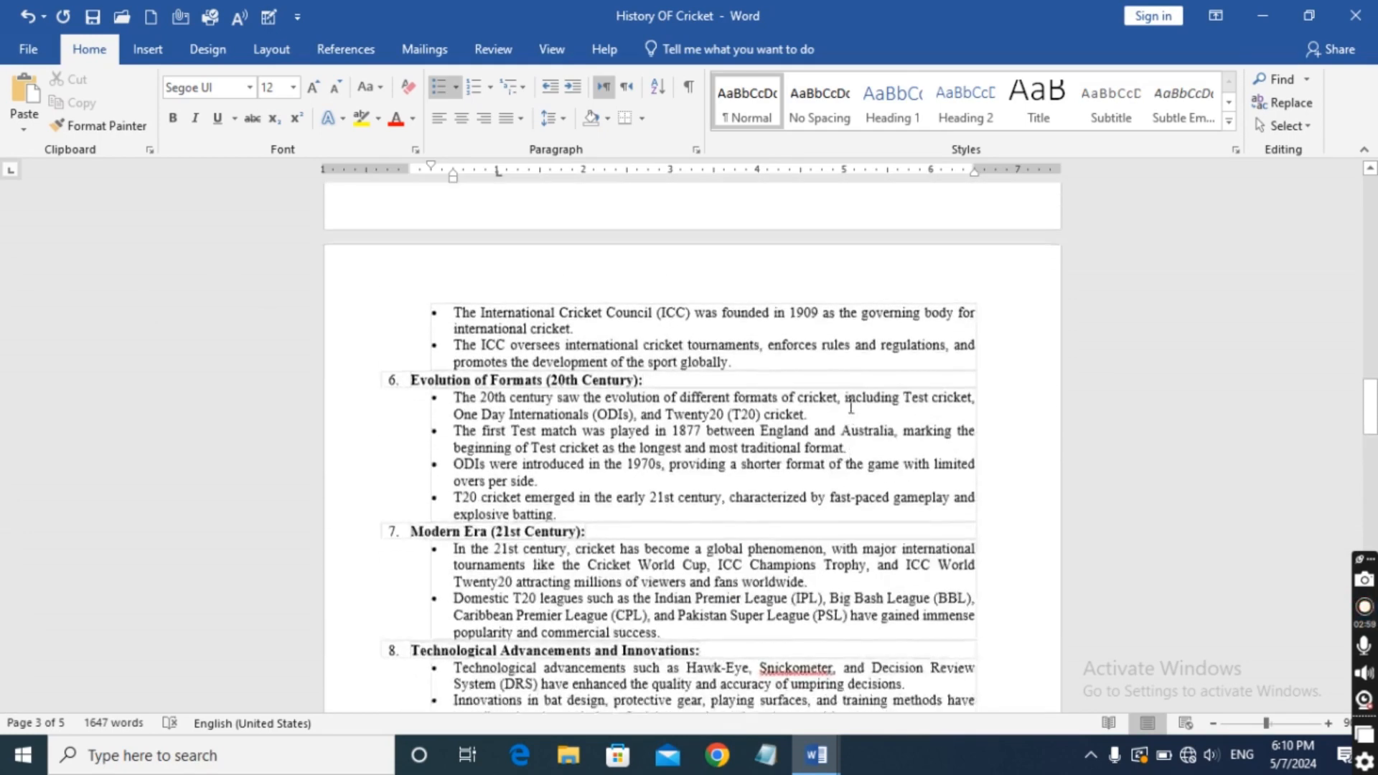
scroll(903, 413, "up", 12)
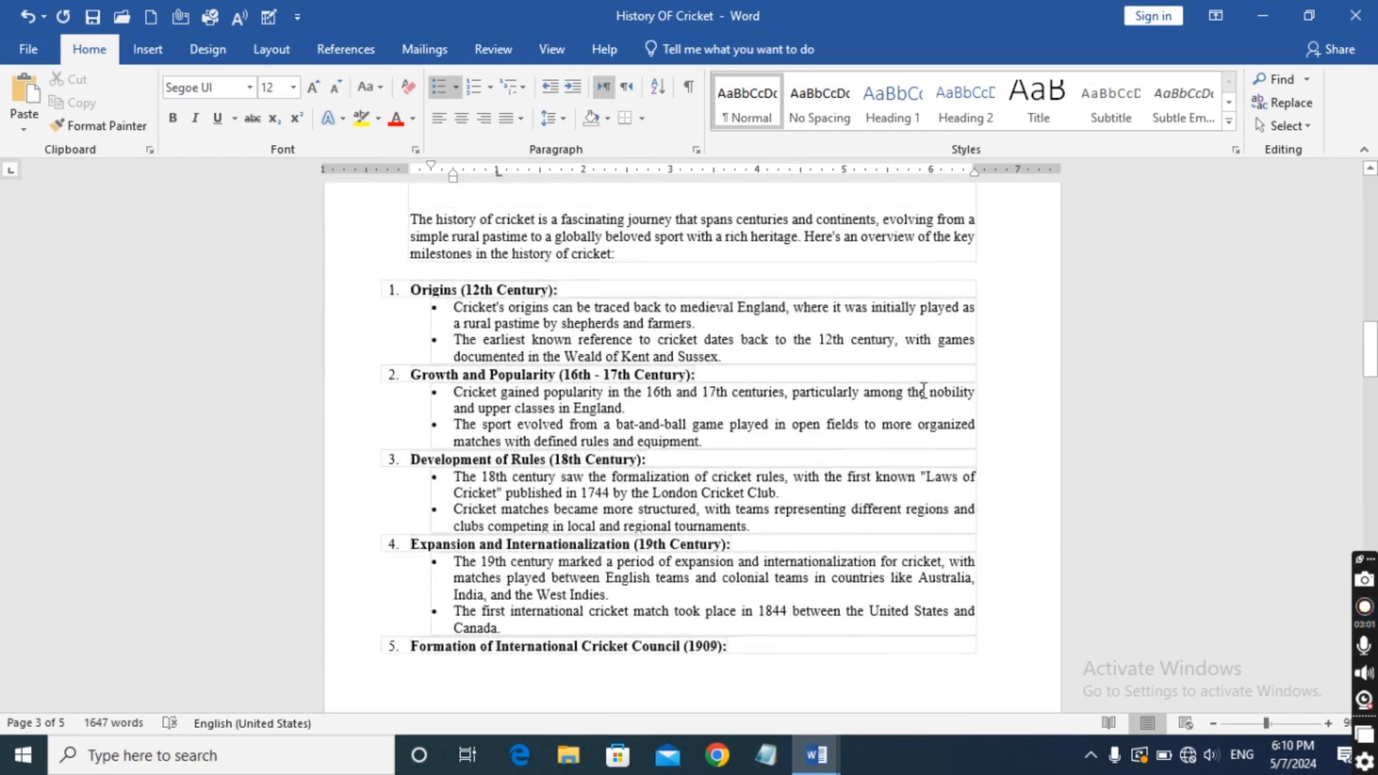
scroll(917, 387, "up", 2)
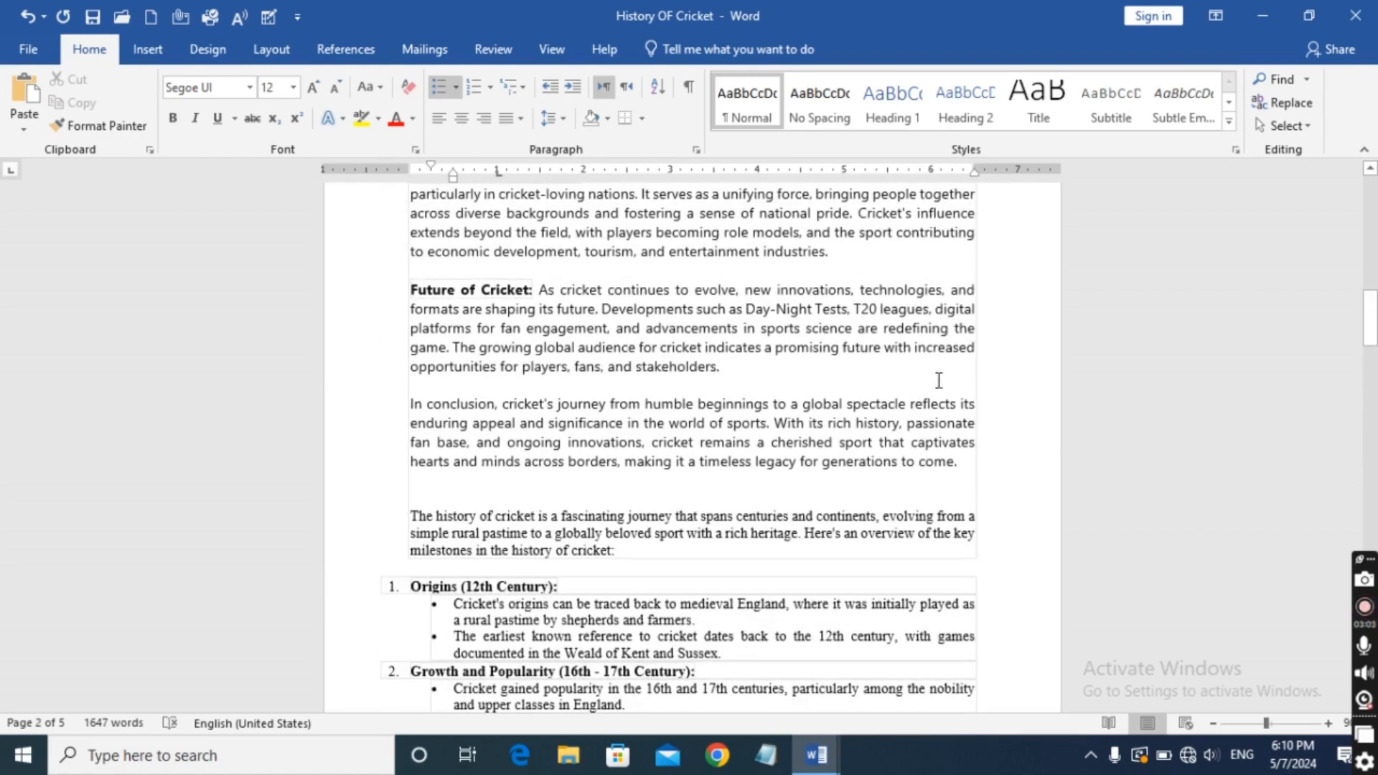
scroll(948, 369, "up", 8)
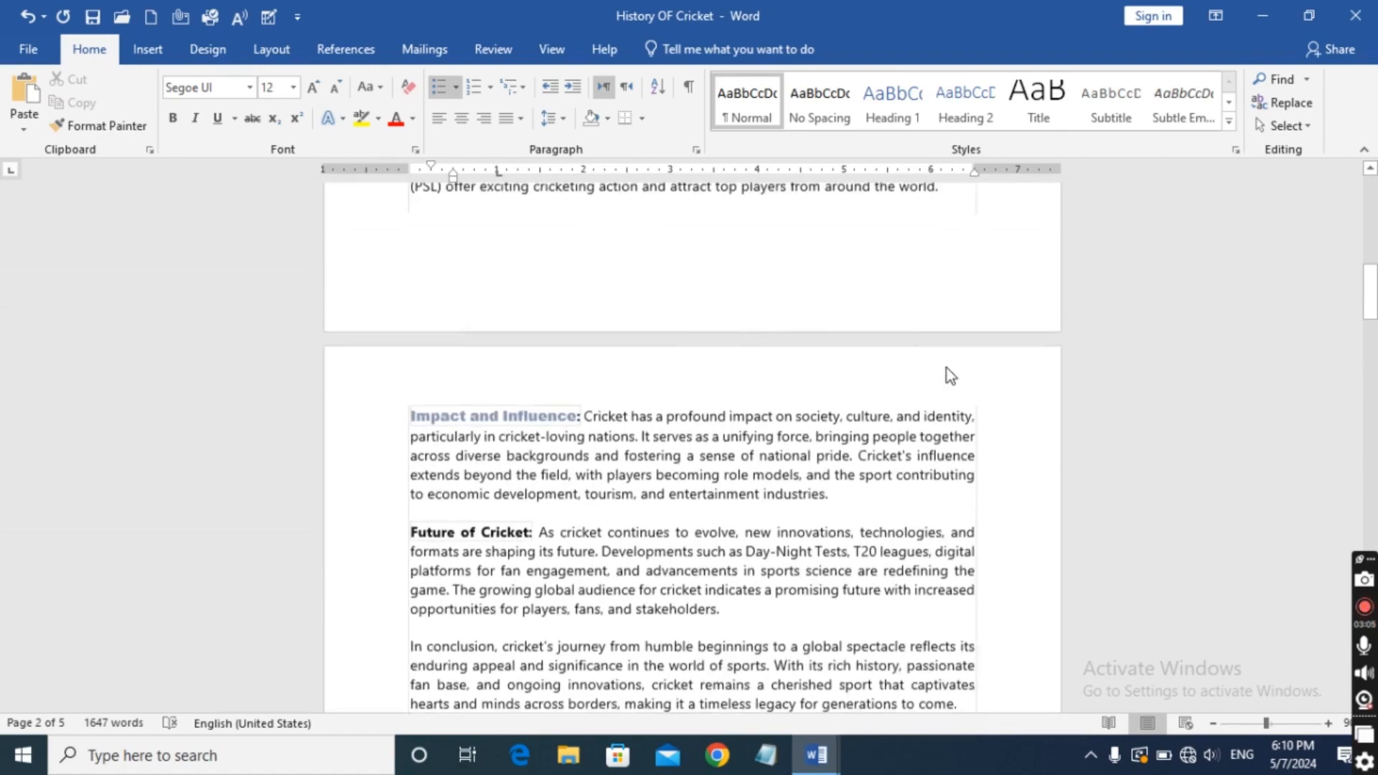
scroll(946, 368, "up", 5)
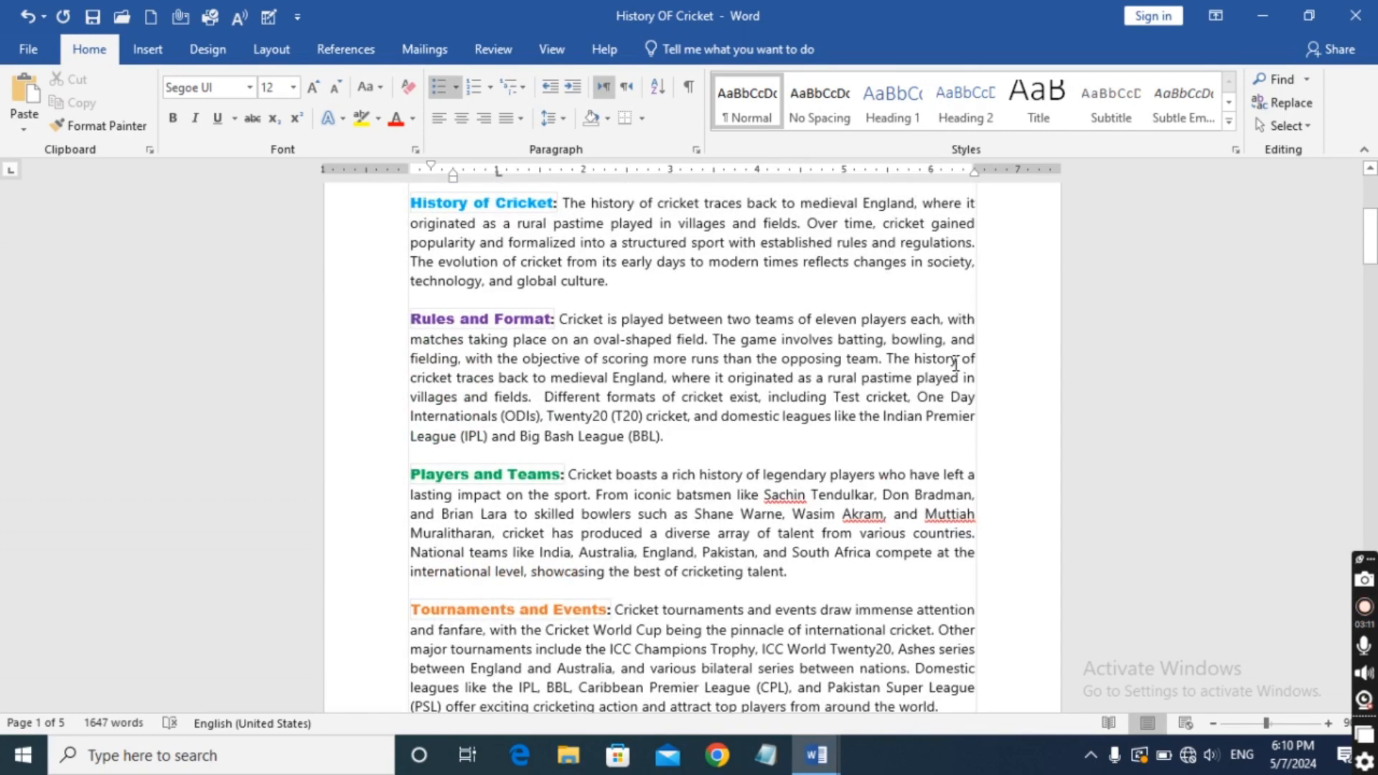
scroll(930, 374, "up", 5)
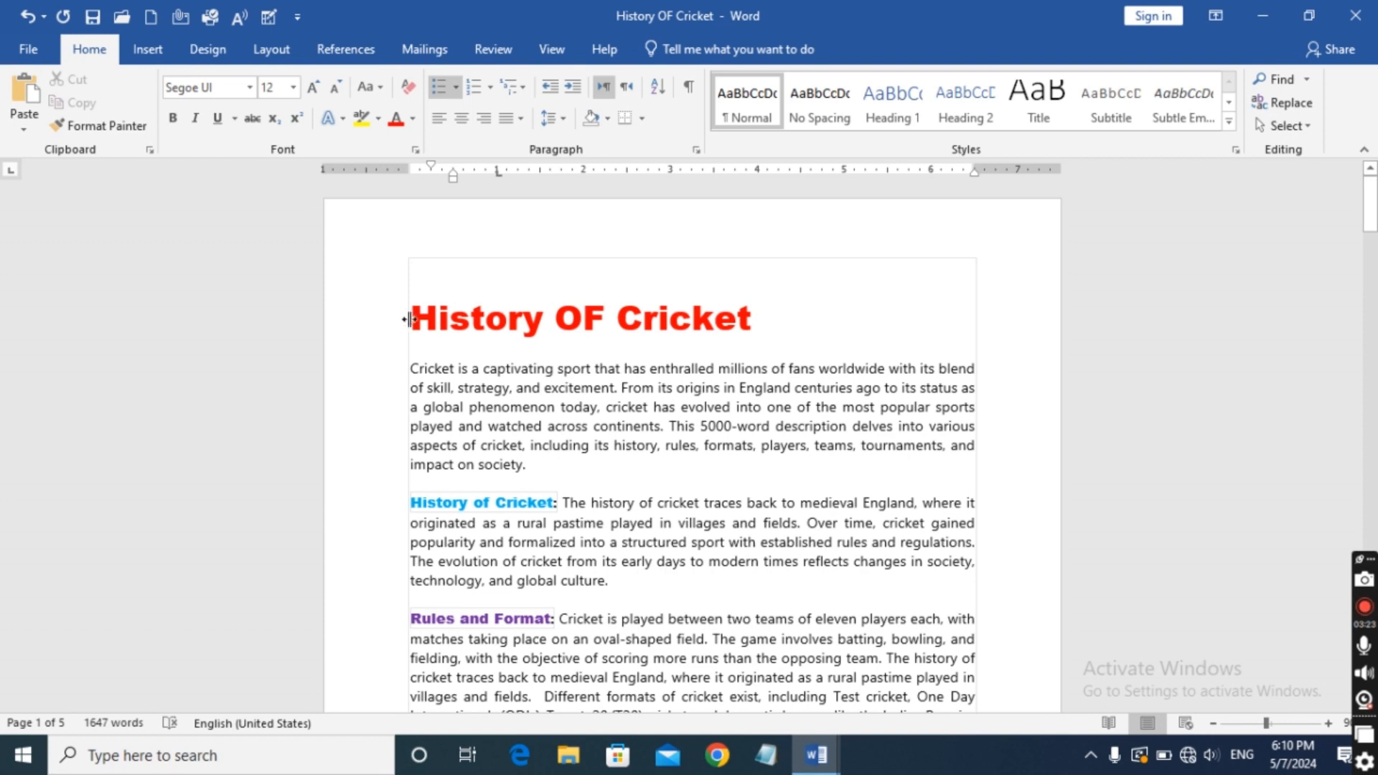
Select the History OF Cricket title on its own, followed by only the first line of the introductory paragraph.
left_click(417, 316)
left_click_drag(422, 316, 628, 353)
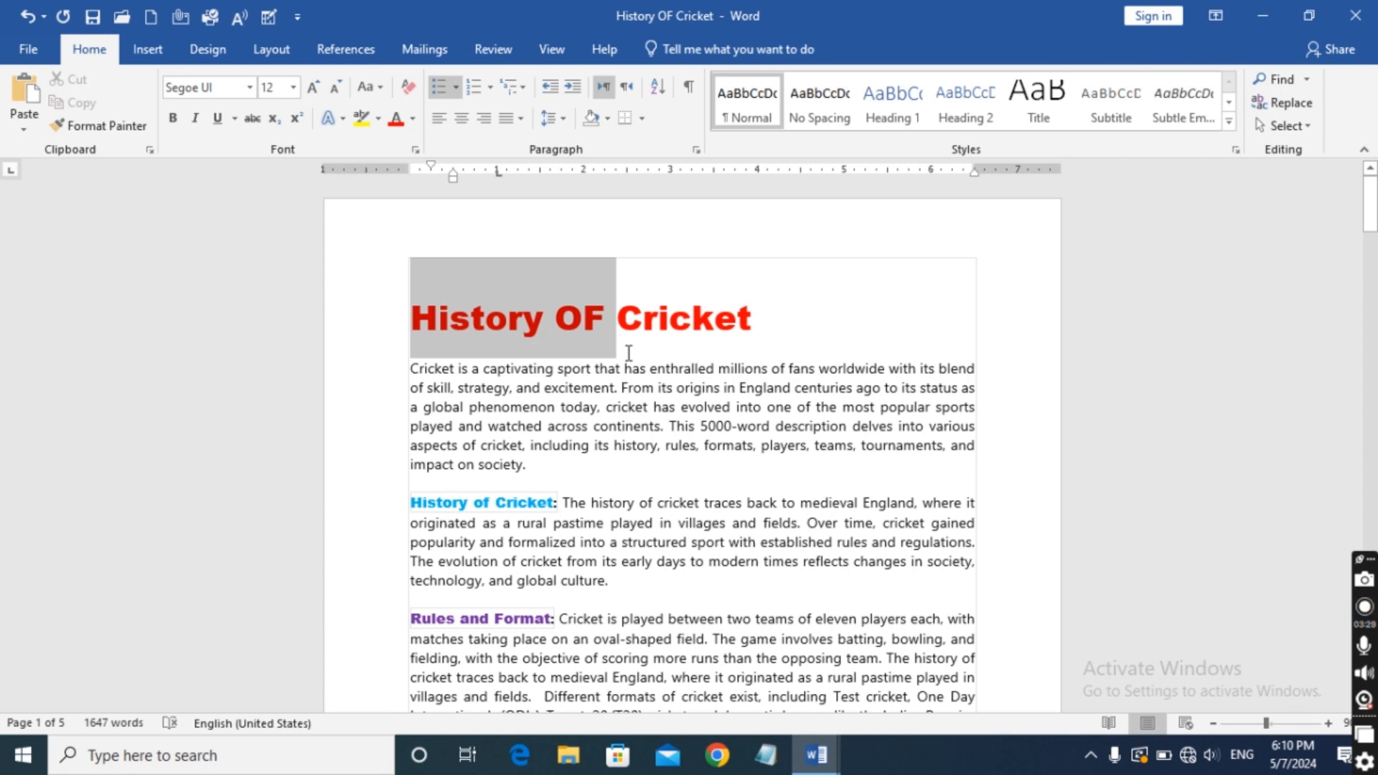
left_click_drag(628, 353, 633, 351)
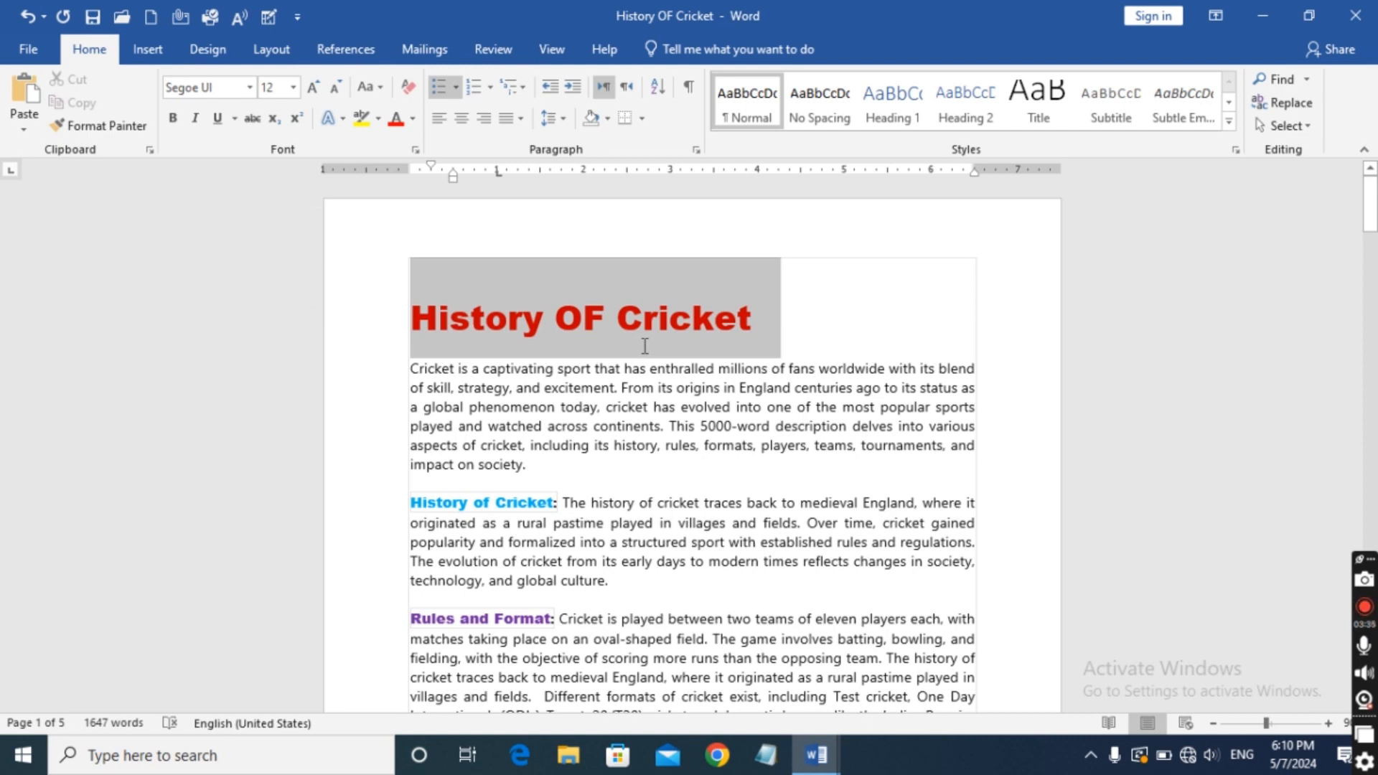
triple_click(646, 345)
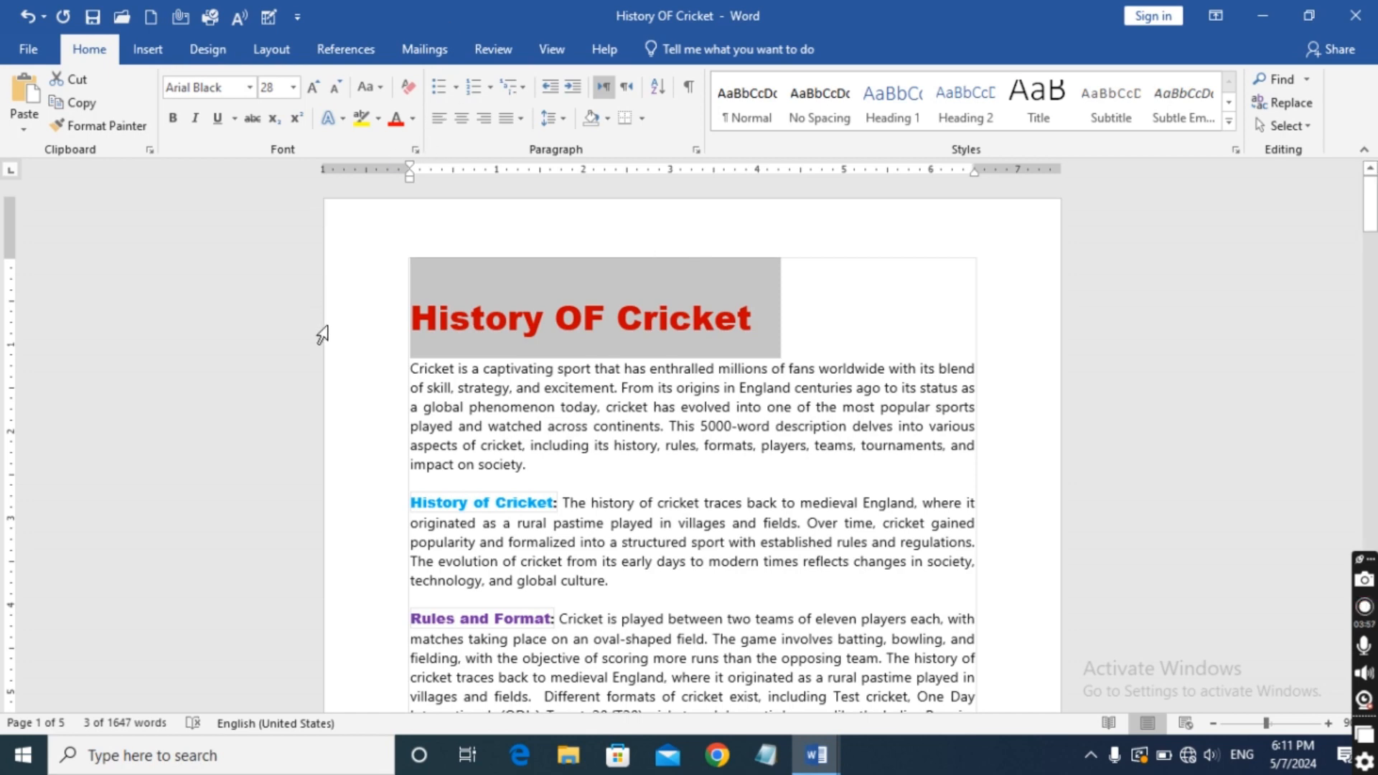
scroll(325, 332, "down", 1)
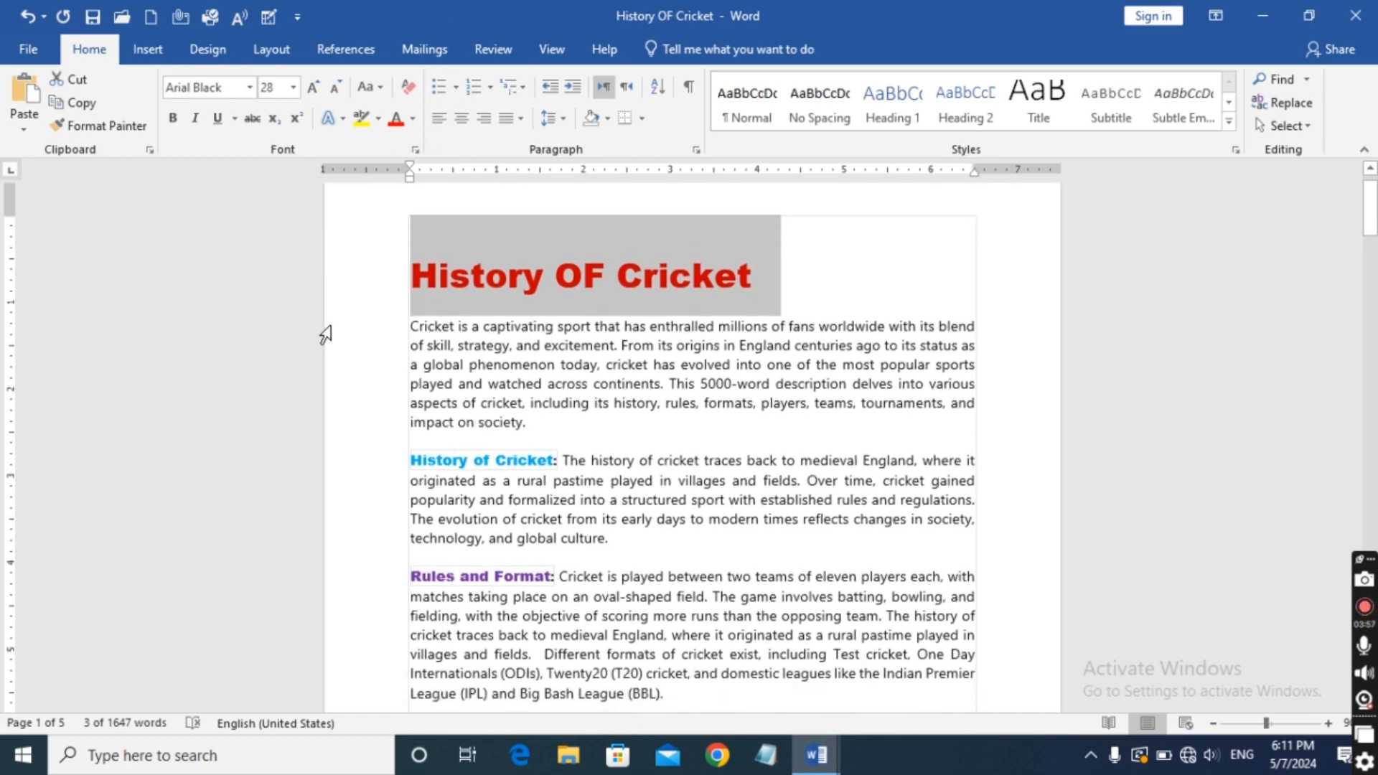
left_click(380, 330)
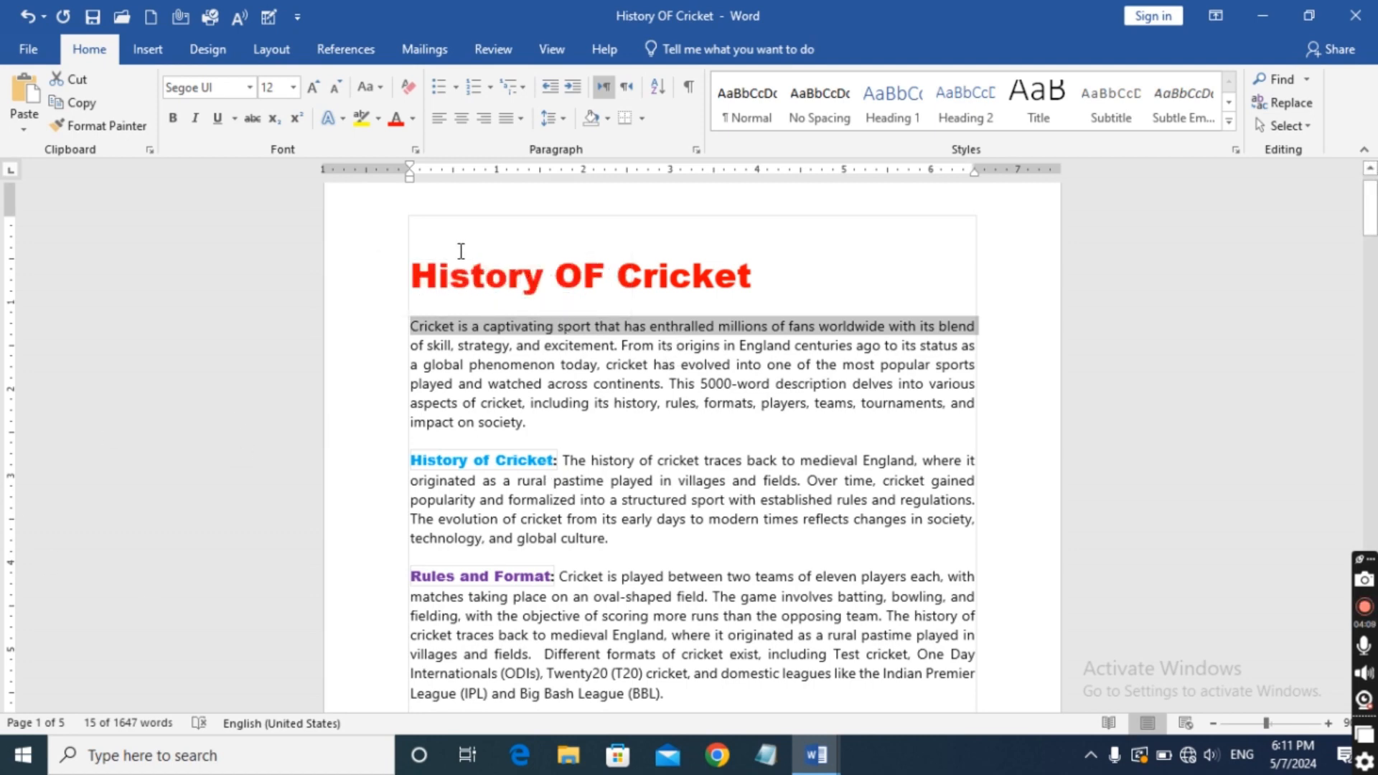
Select the text from the title through "ICC World Twenty20" in the Tournaments and Events paragraph, and clear the selection.
left_click_drag(416, 277, 892, 530)
scroll(894, 470, "down", 2)
scroll(895, 474, "down", 6)
scroll(891, 529, "up", 2)
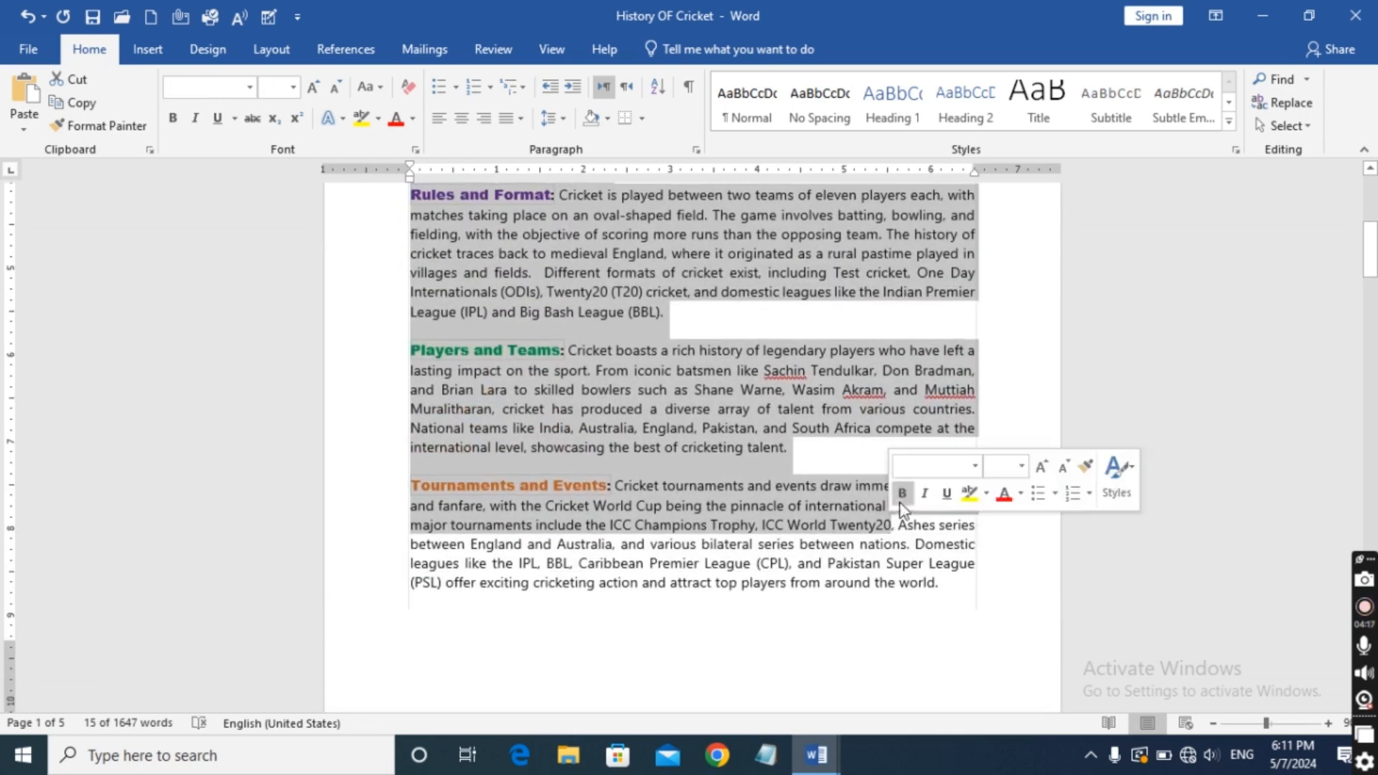
left_click(1000, 377)
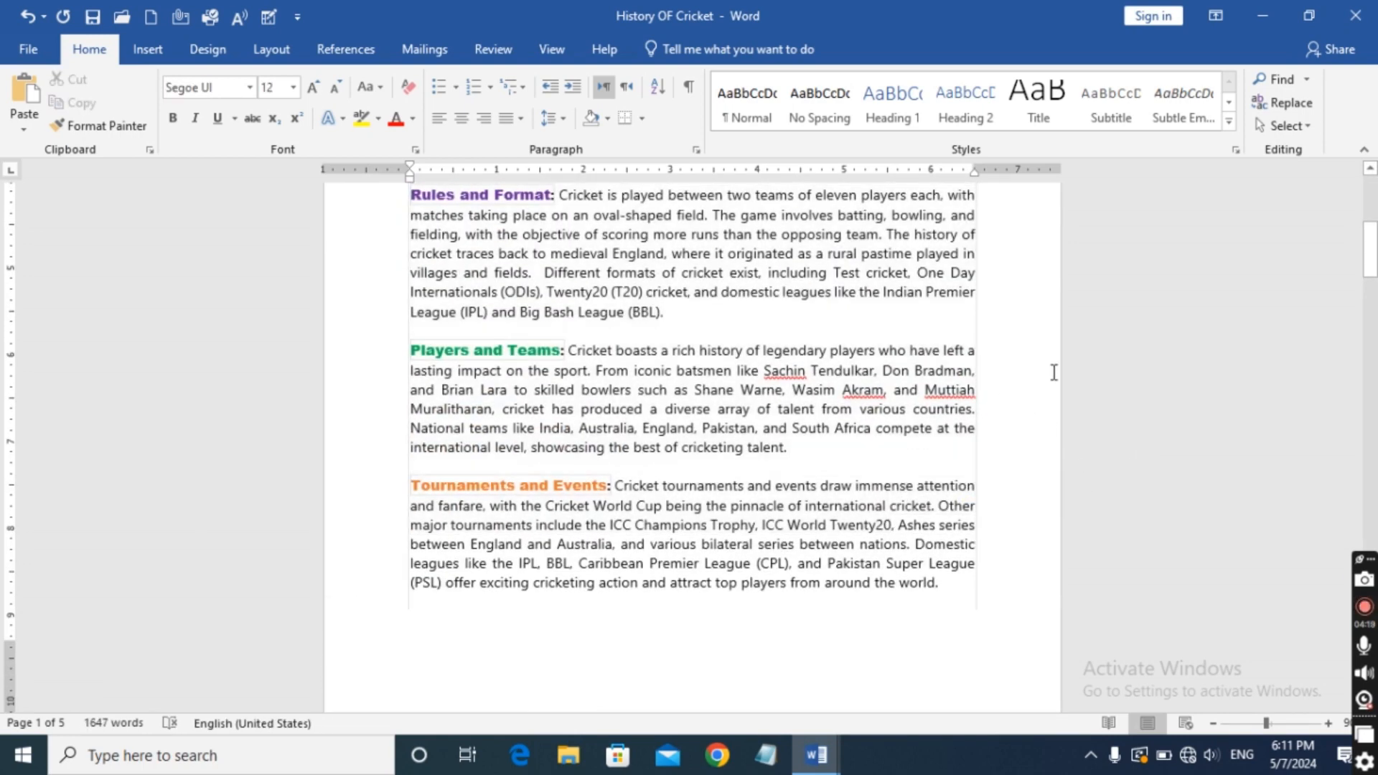
Select the whole History OF Cricket title at the beginning of the document.
scroll(797, 356, "up", 5)
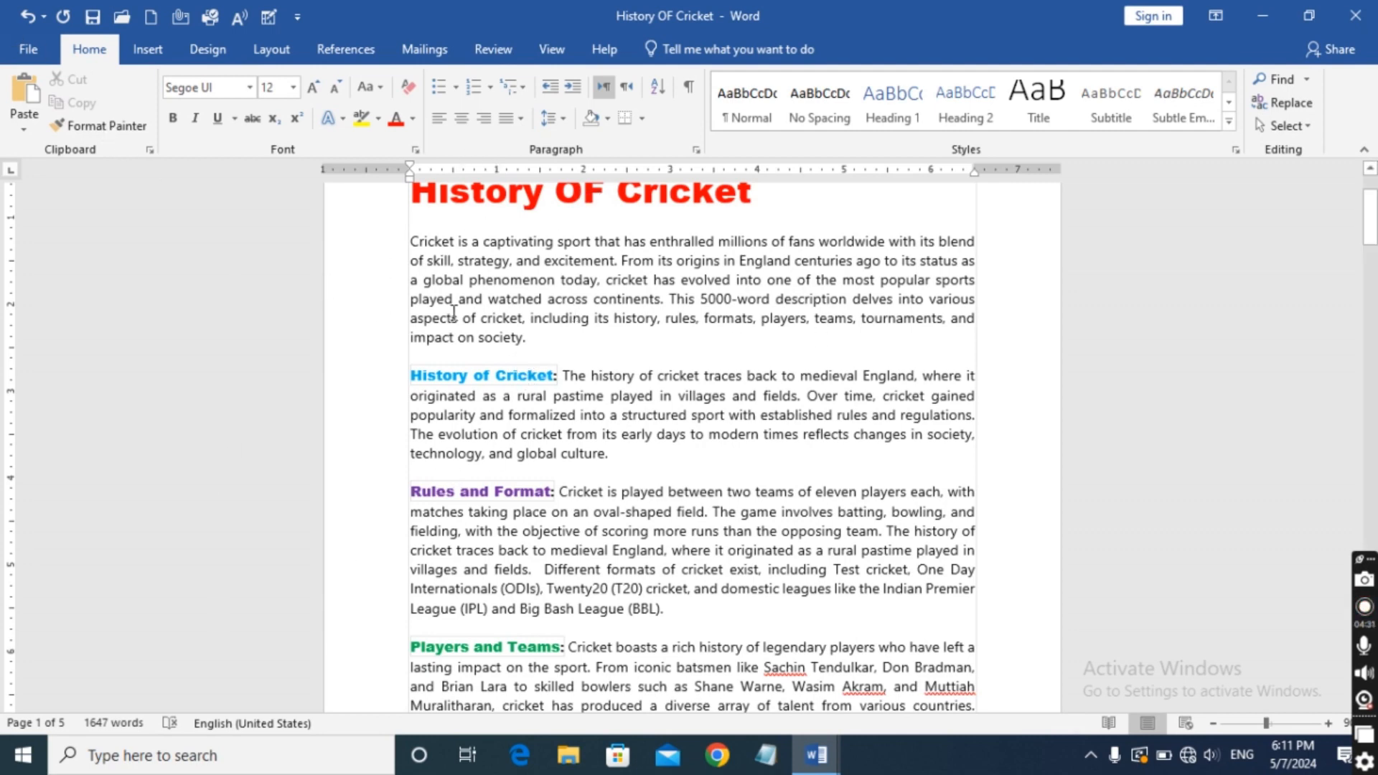
scroll(355, 260, "up", 3)
left_click_drag(414, 312, 820, 321)
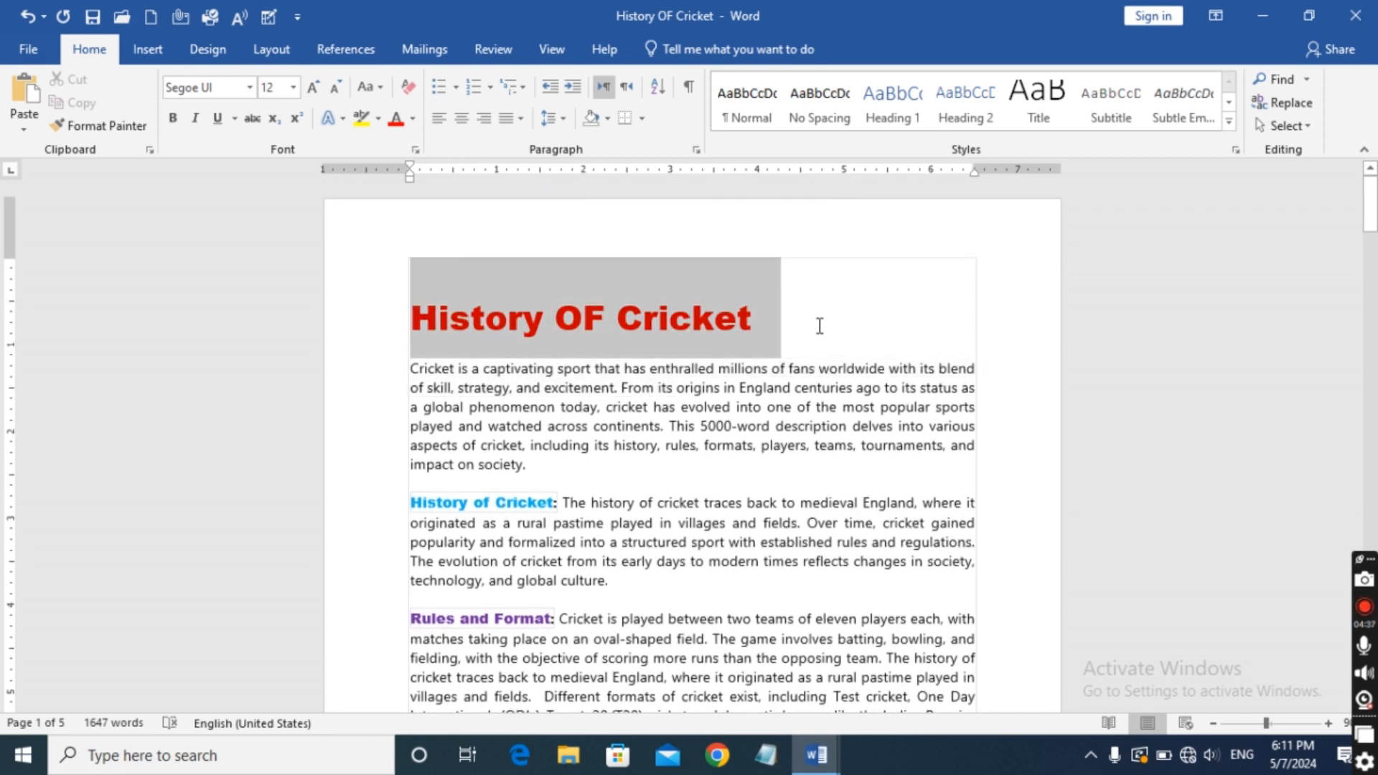
scroll(820, 323, "down", 2)
left_click_drag(819, 325, 808, 329)
scroll(820, 322, "down", 3)
scroll(819, 322, "down", 2)
scroll(814, 330, "up", 2)
scroll(814, 331, "up", 1)
scroll(813, 330, "up", 1)
scroll(809, 328, "up", 3)
scroll(810, 329, "up", 1)
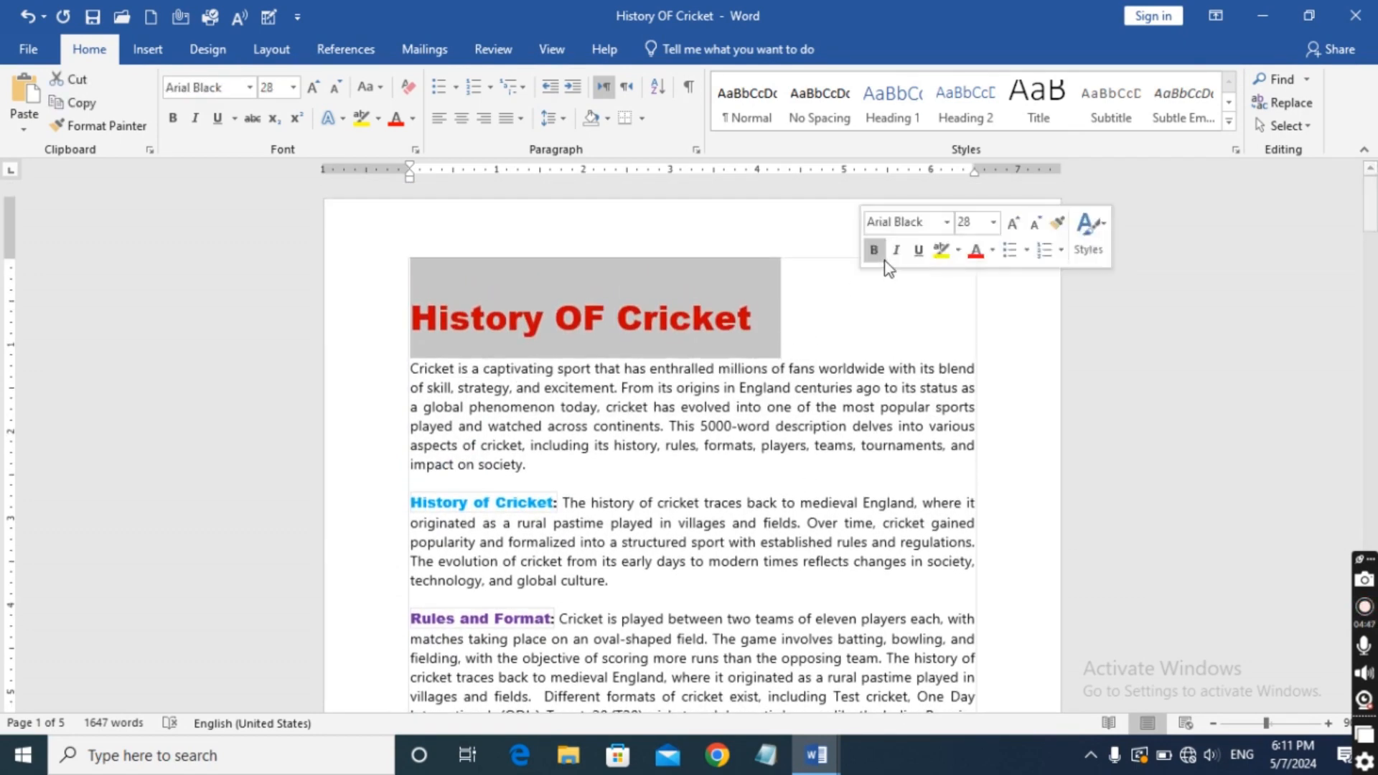